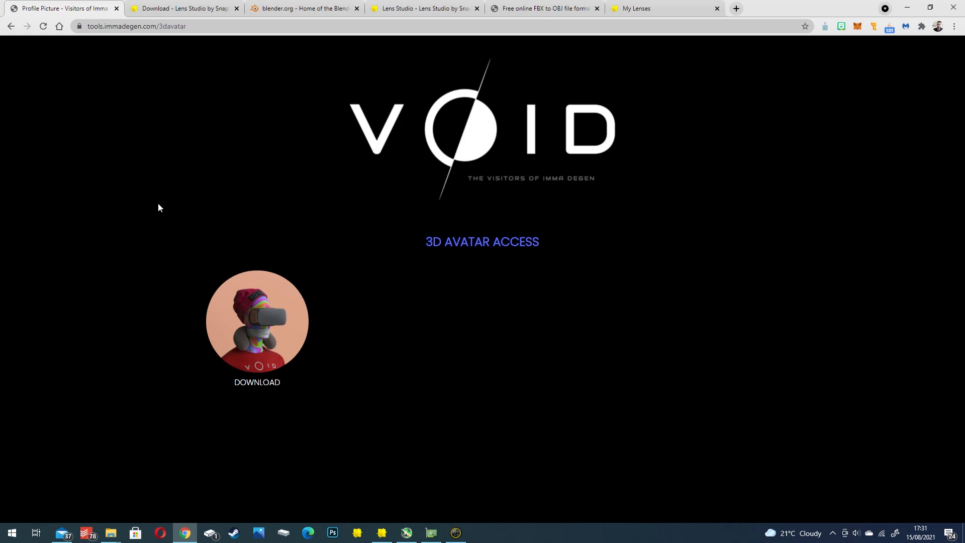
# - Download the avatar's FBX file from the 3D Avatar Access page and open the tutorial folder holding 7974.fbx
pyautogui.moveTo(87, 28); pyautogui.dragTo(107, 27)
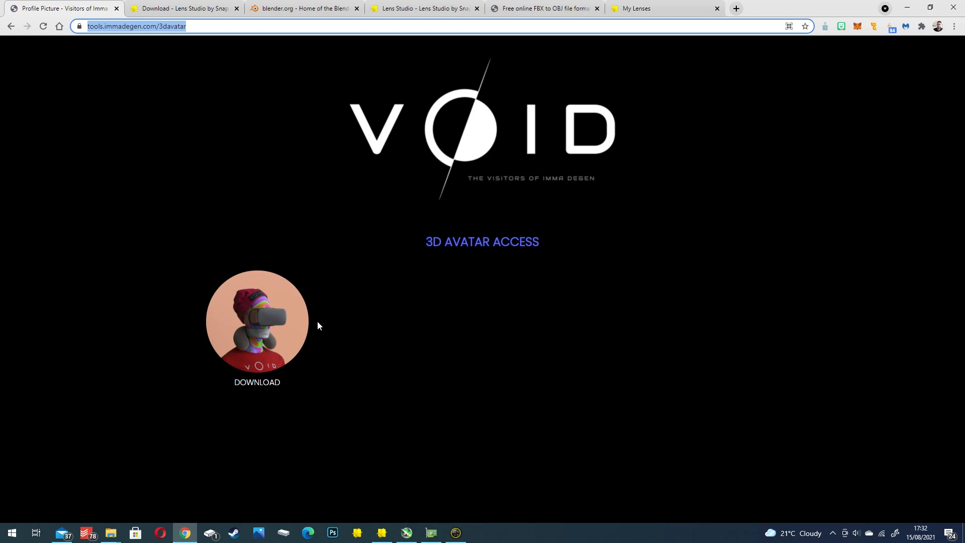
pyautogui.click(253, 388)
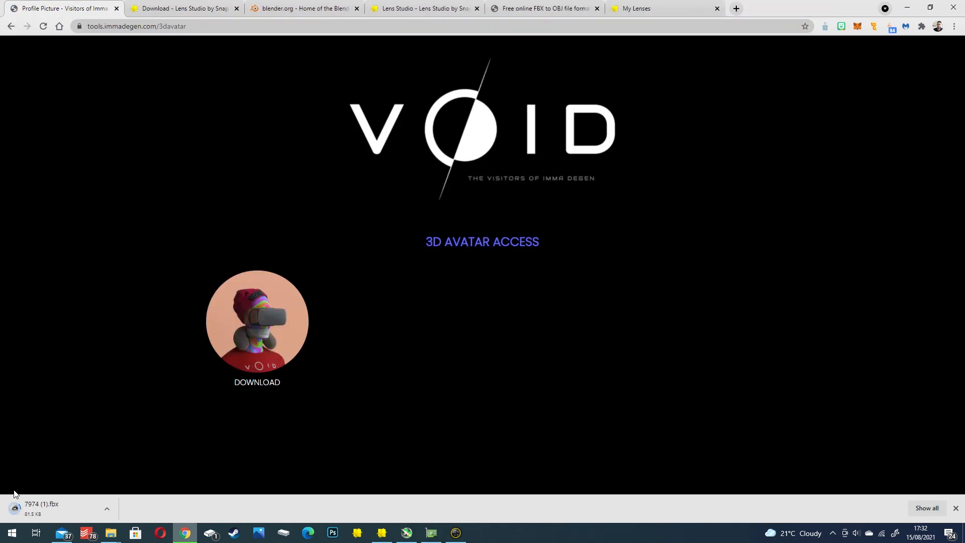
pyautogui.click(111, 533)
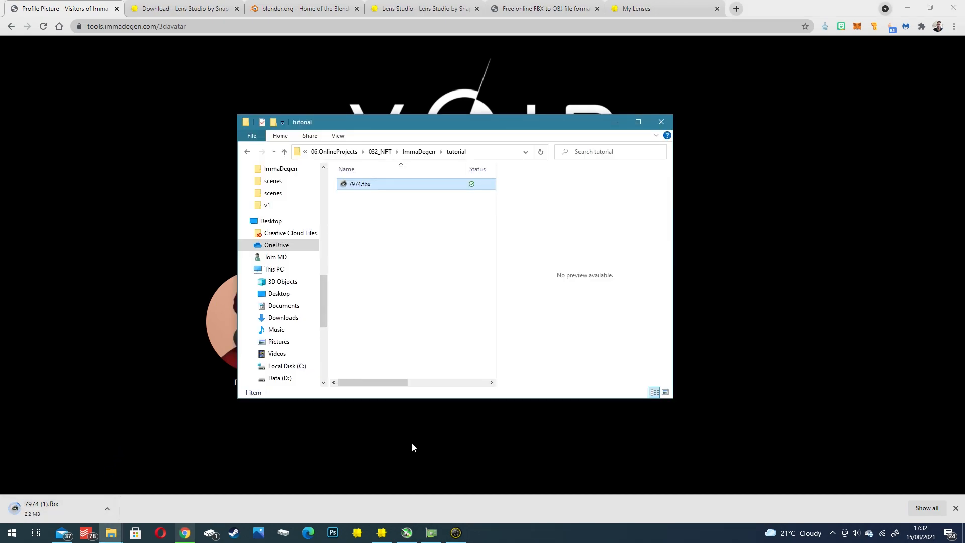
# - Switch to Lens Studio and create a new project
pyautogui.click(381, 533)
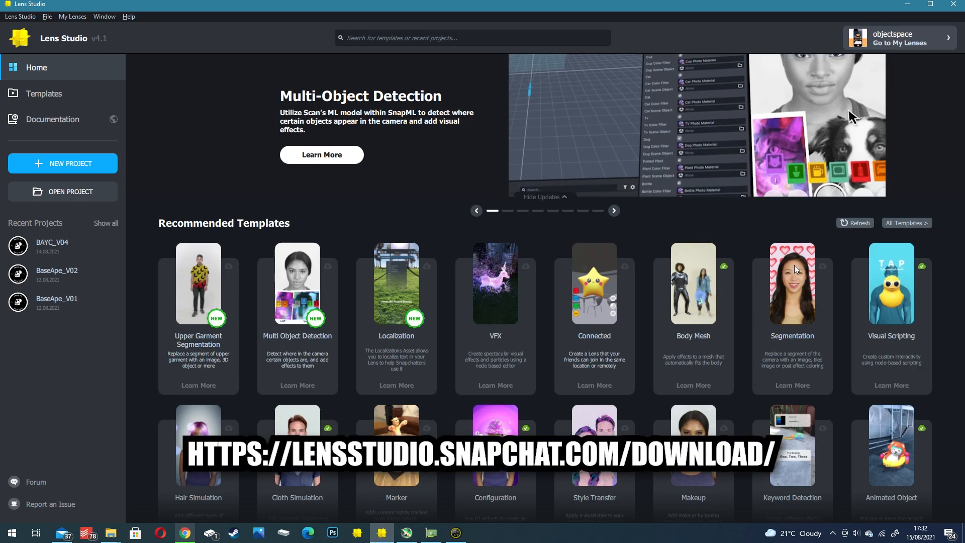
pyautogui.click(614, 210)
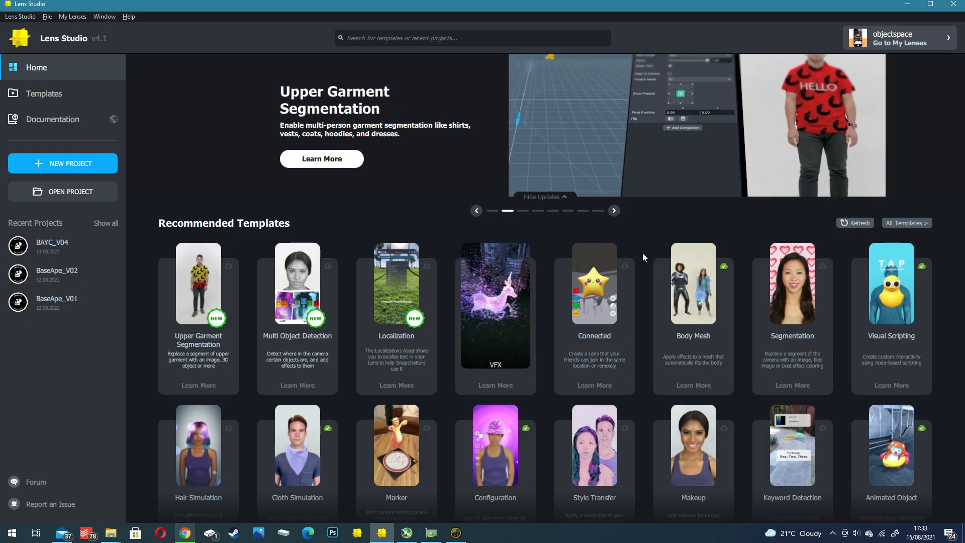
pyautogui.click(71, 167)
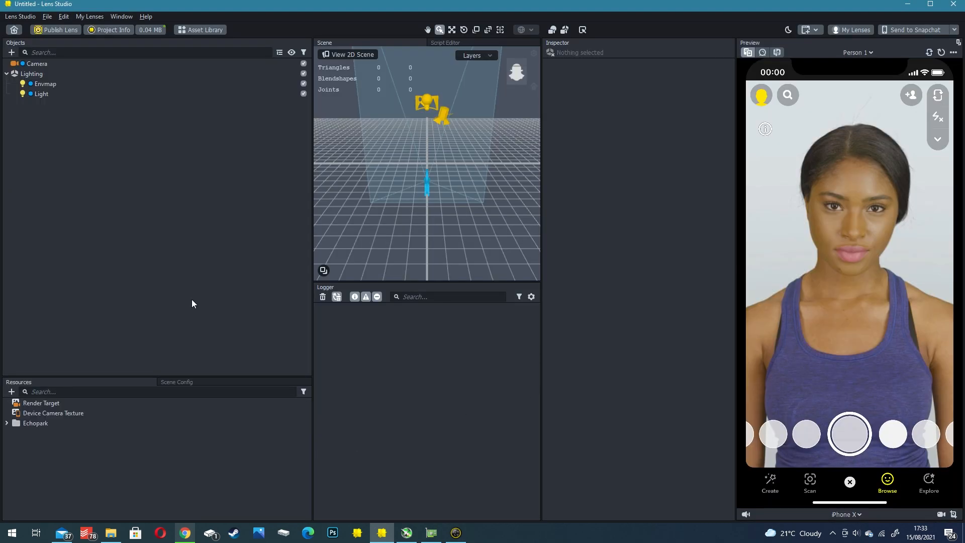
# - Import 7974.fbx from the tutorial folder into the project's resources
pyautogui.click(110, 533)
pyautogui.moveTo(364, 189); pyautogui.dragTo(62, 453)
pyautogui.click(11, 392)
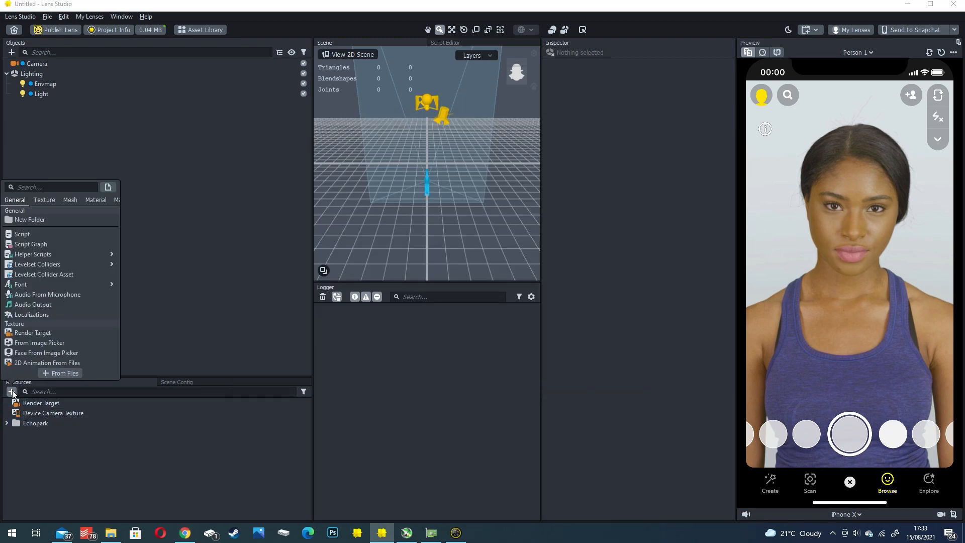
pyautogui.click(53, 373)
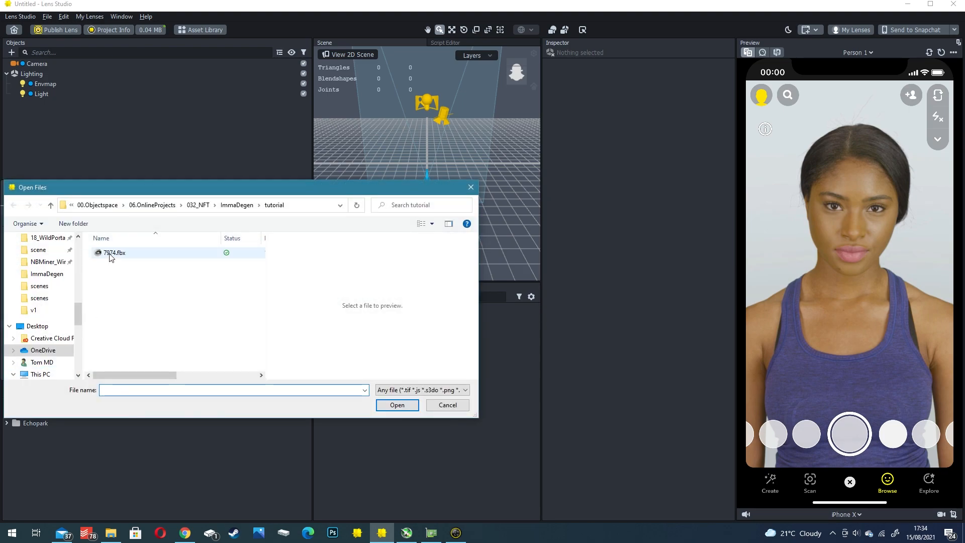
pyautogui.doubleClick(108, 253)
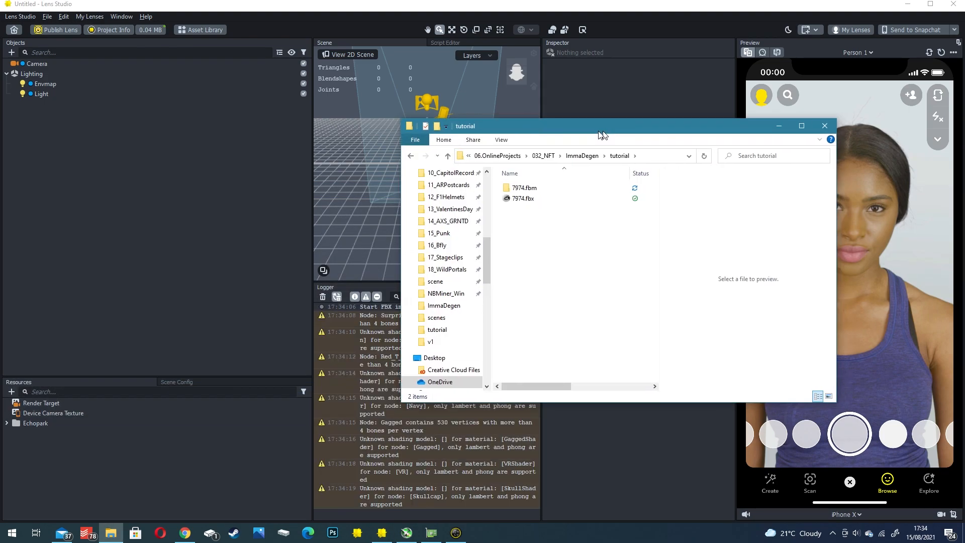
# - Examine the shirt, skullcap and gagged texture images in the 7974.fbm folder, then return to the Lens Studio project
pyautogui.moveTo(600, 130); pyautogui.dragTo(587, 131)
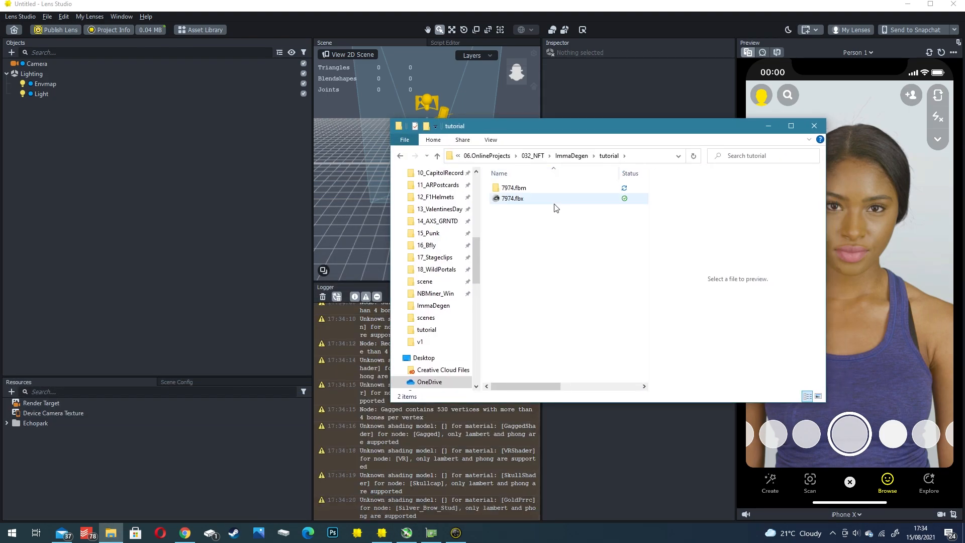
pyautogui.click(522, 190)
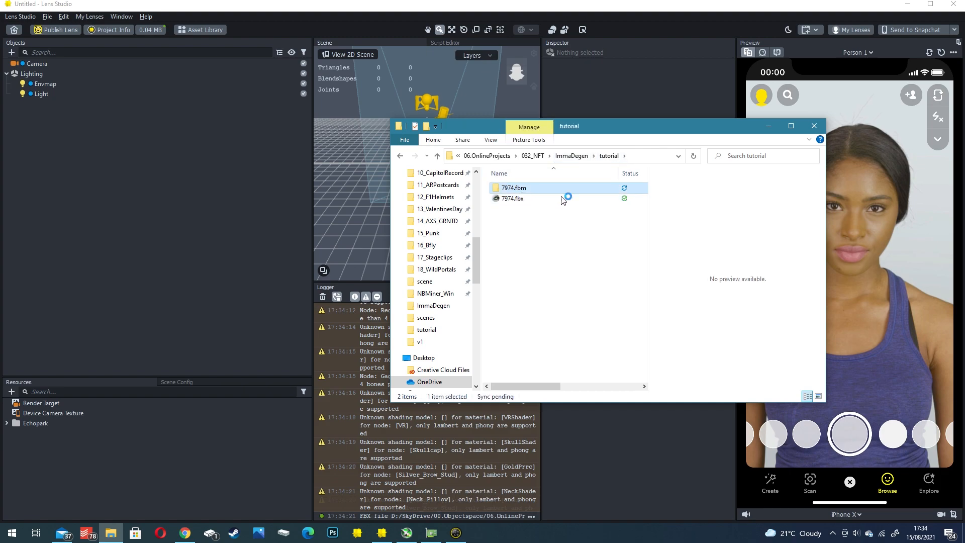
pyautogui.click(590, 206)
pyautogui.scroll(-2, 587, 241)
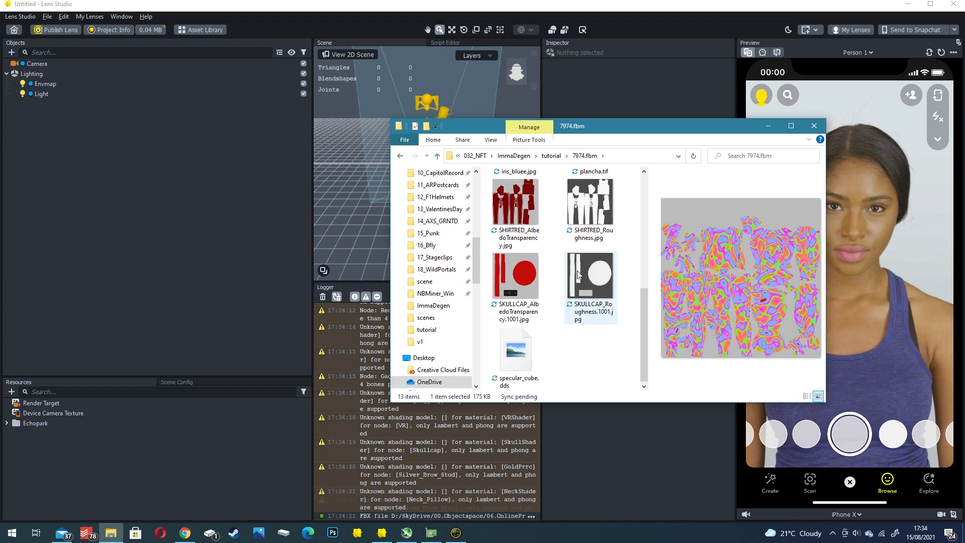
pyautogui.click(514, 266)
pyautogui.click(521, 221)
pyautogui.scroll(5, 552, 304)
pyautogui.click(601, 256)
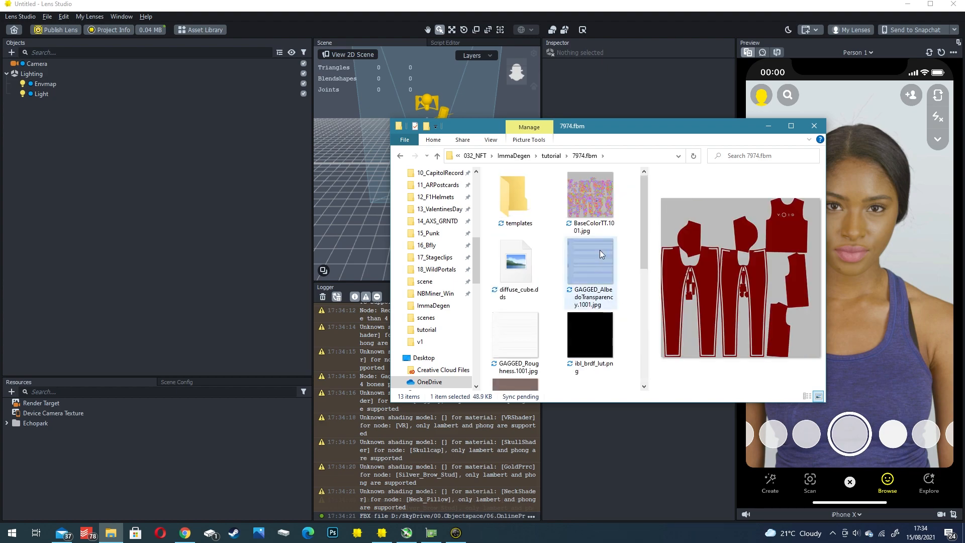
pyautogui.click(599, 257)
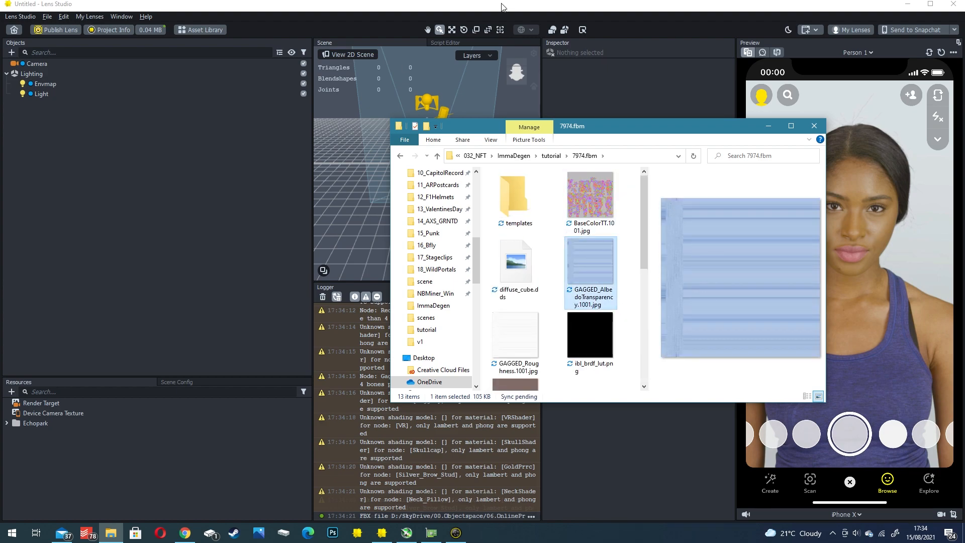
pyautogui.click(503, 6)
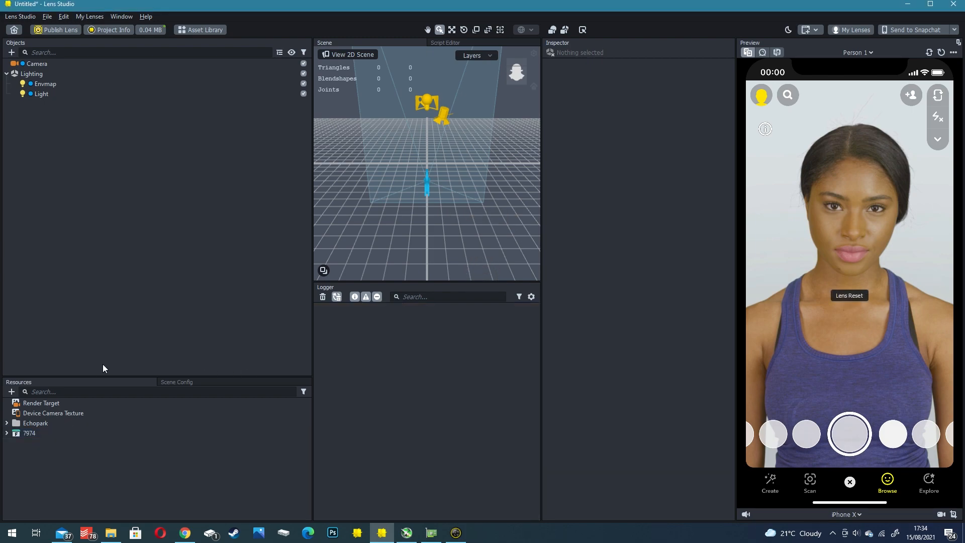
# - Import iris_bluee, BaseColorTT and the GAGGED, SHIRTRED and SKULLCAP AlbedoTransparency images from the 7974.fbm folder into the project's resources
pyautogui.doubleClick(50, 434)
pyautogui.click(111, 533)
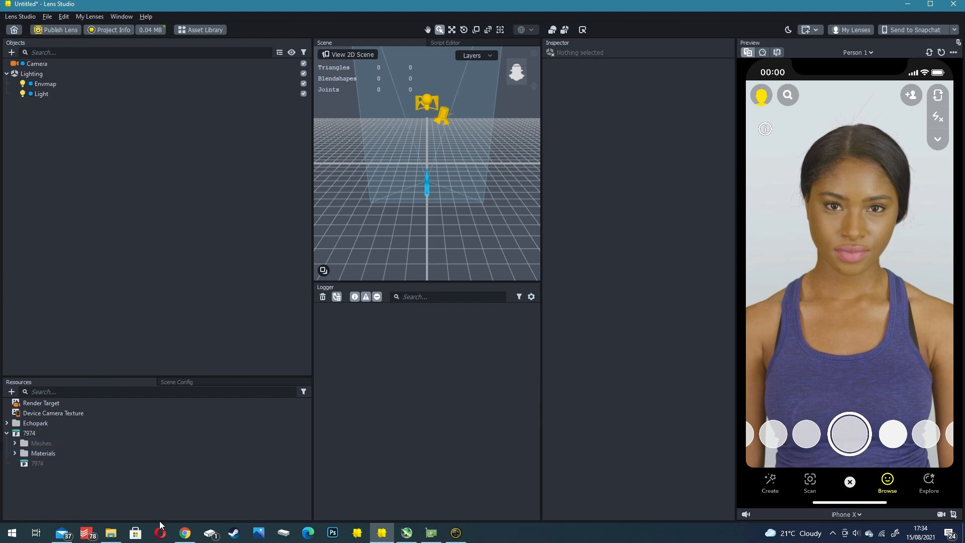
pyautogui.click(586, 227)
pyautogui.keyDown('ctrl'); pyautogui.click(579, 284); pyautogui.keyUp('ctrl')
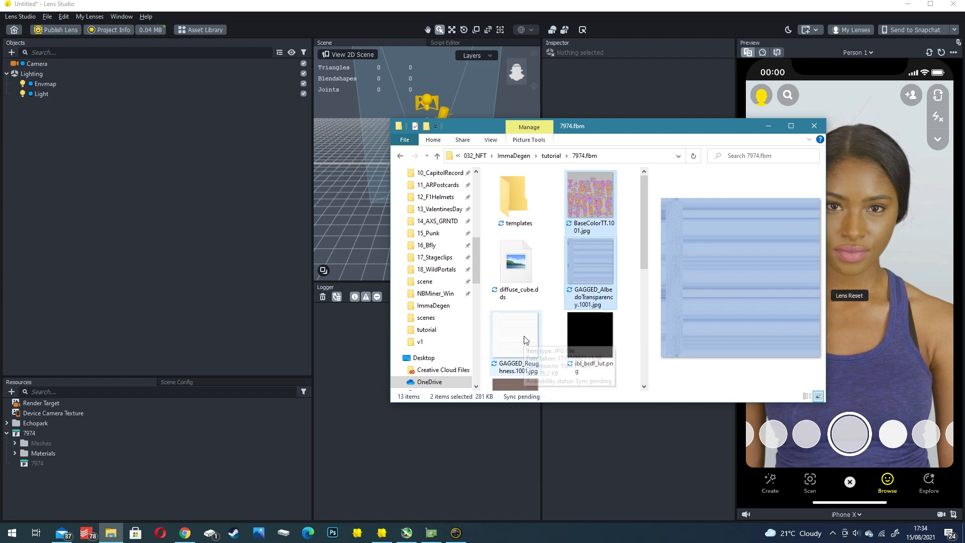
pyautogui.scroll(-2, 529, 352)
pyautogui.keyDown('ctrl'); pyautogui.click(517, 299); pyautogui.keyUp('ctrl')
pyautogui.keyDown('ctrl'); pyautogui.click(523, 360); pyautogui.keyUp('ctrl')
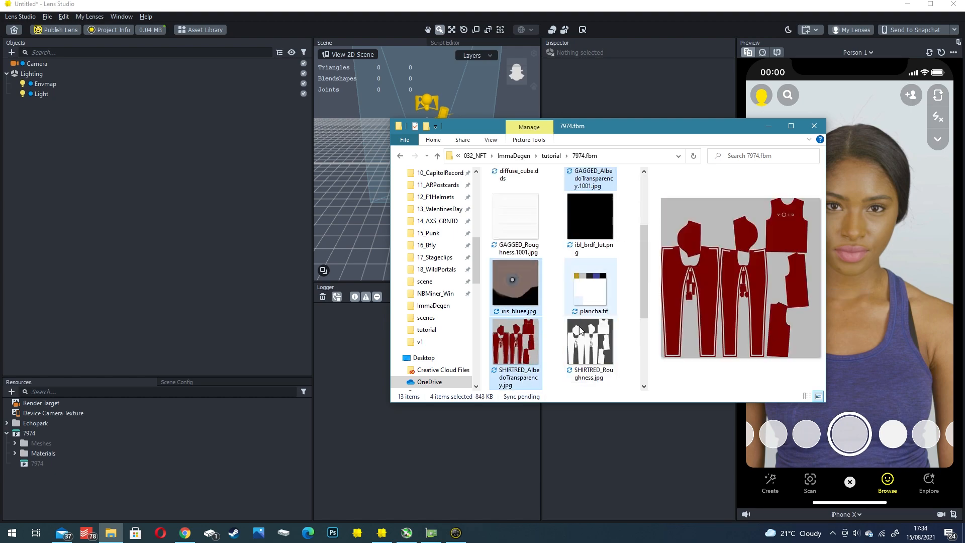
pyautogui.scroll(-2, 580, 276)
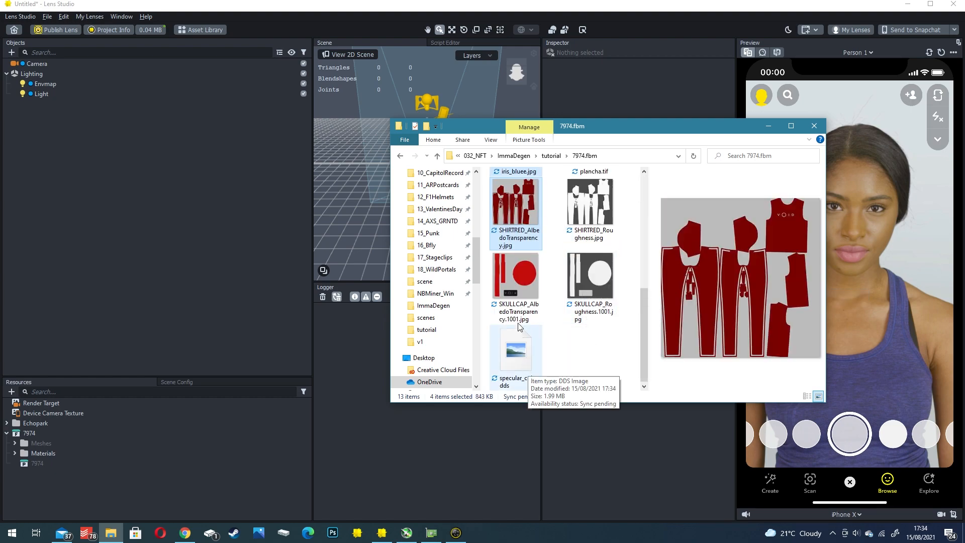
pyautogui.keyDown('ctrl'); pyautogui.click(518, 289); pyautogui.keyUp('ctrl')
pyautogui.scroll(2, 564, 316)
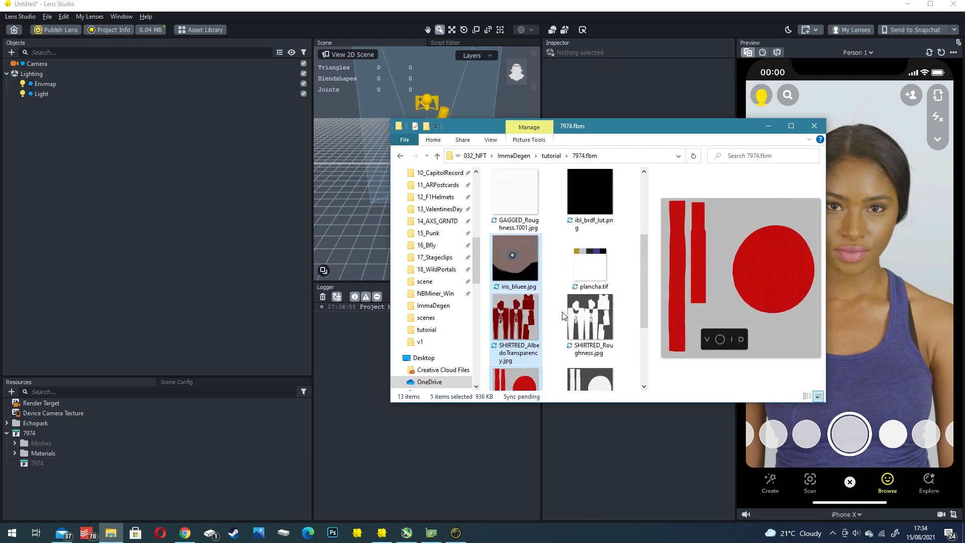
pyautogui.moveTo(522, 256); pyautogui.dragTo(53, 480)
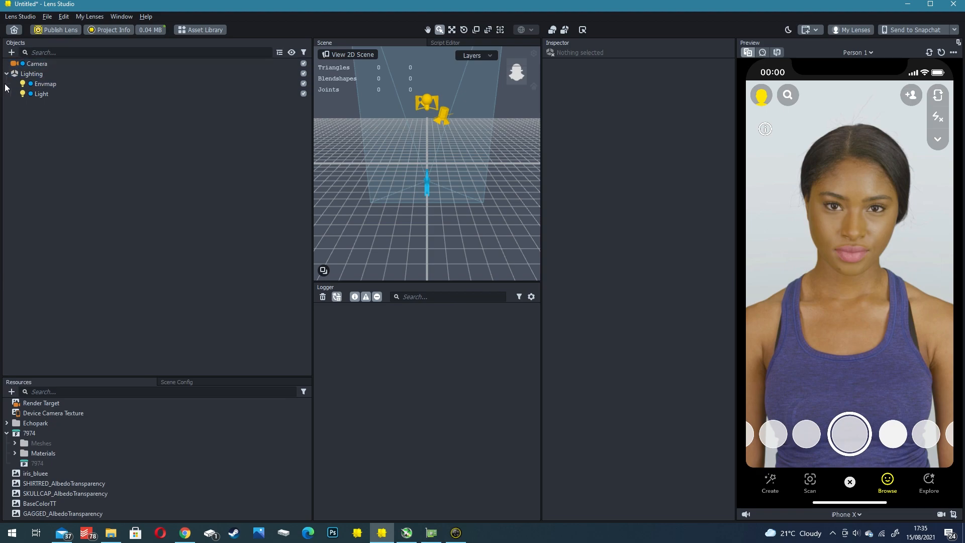
# - Look over the default scene objects, the imported resources and the 3D scene, enlarging the Resources and Scene areas
pyautogui.click(31, 64)
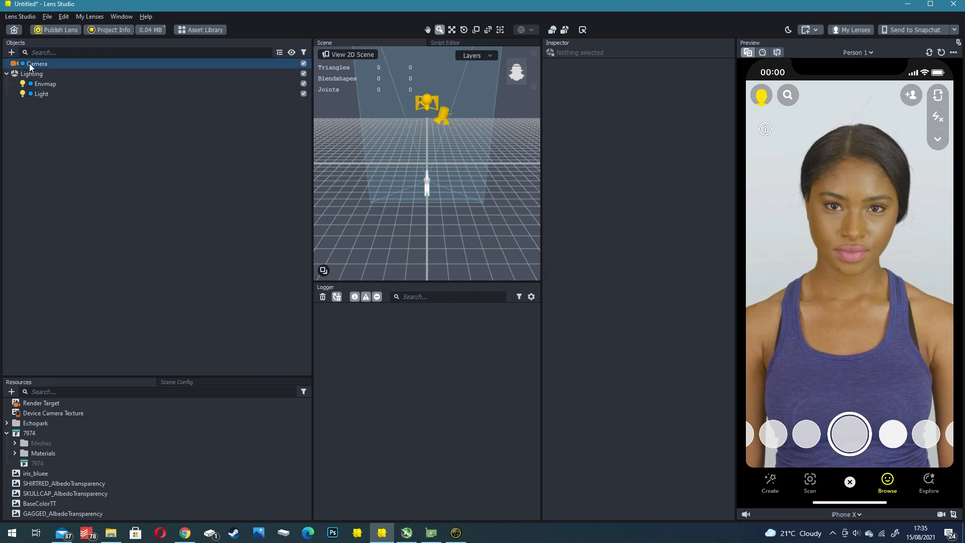
pyautogui.click(32, 74)
pyautogui.click(34, 85)
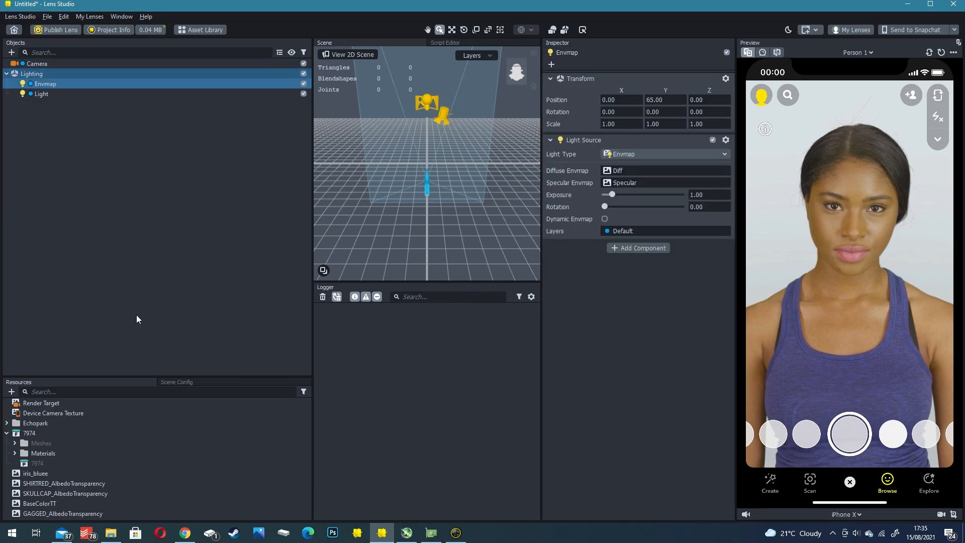
pyautogui.moveTo(62, 376); pyautogui.dragTo(61, 297)
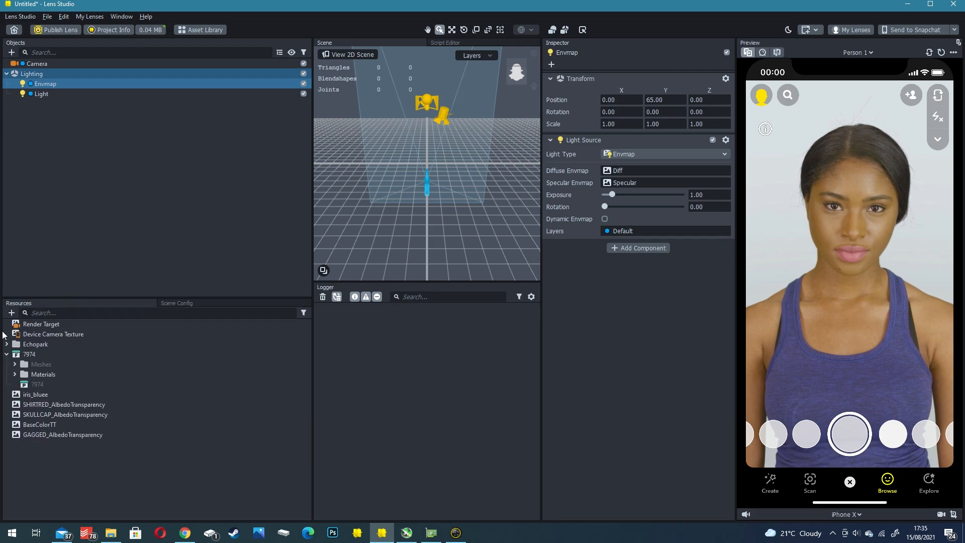
pyautogui.click(43, 324)
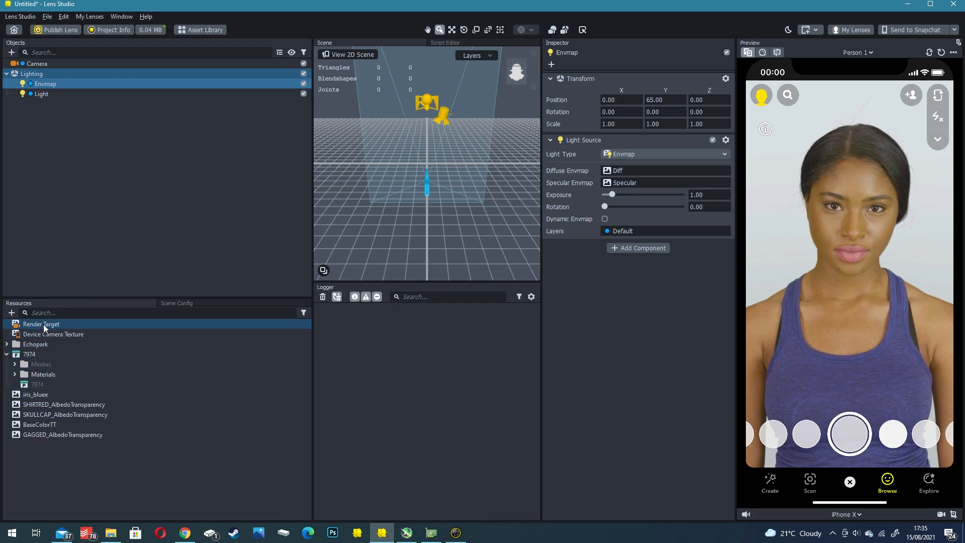
pyautogui.click(38, 355)
pyautogui.moveTo(499, 119); pyautogui.dragTo(411, 244, button='right')
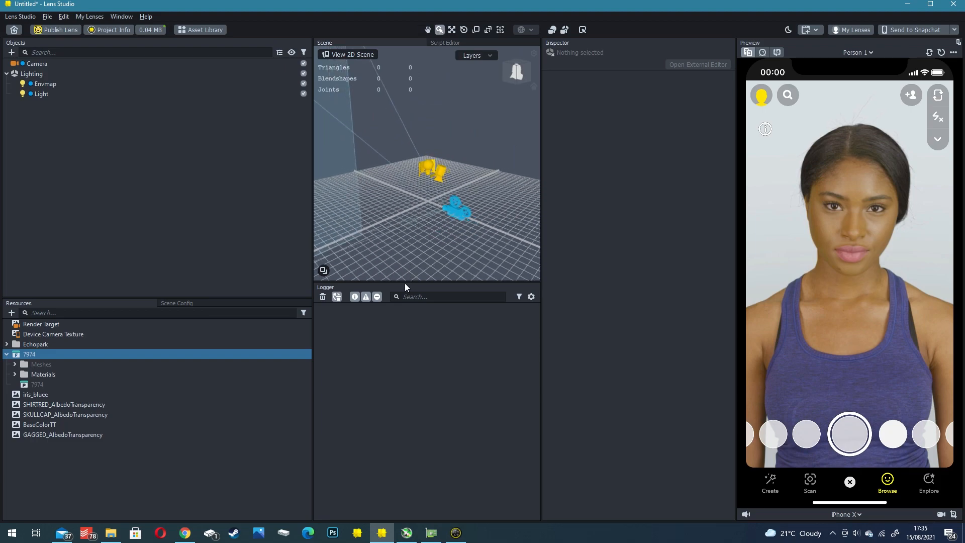
pyautogui.moveTo(403, 281); pyautogui.dragTo(403, 427)
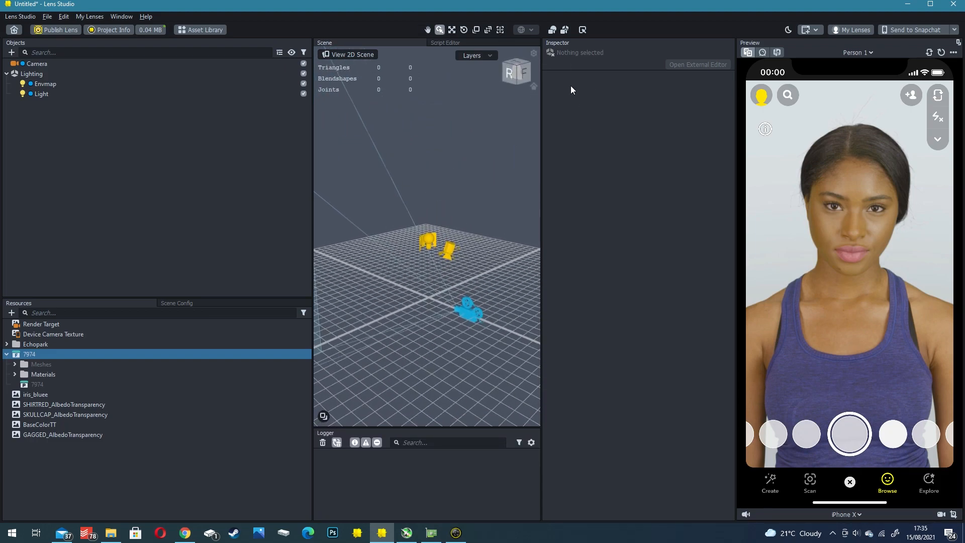
# - Check the Camera object's settings and compare the live webcam preview with the Person 1 sample, leaving Person 1 active
pyautogui.click(37, 64)
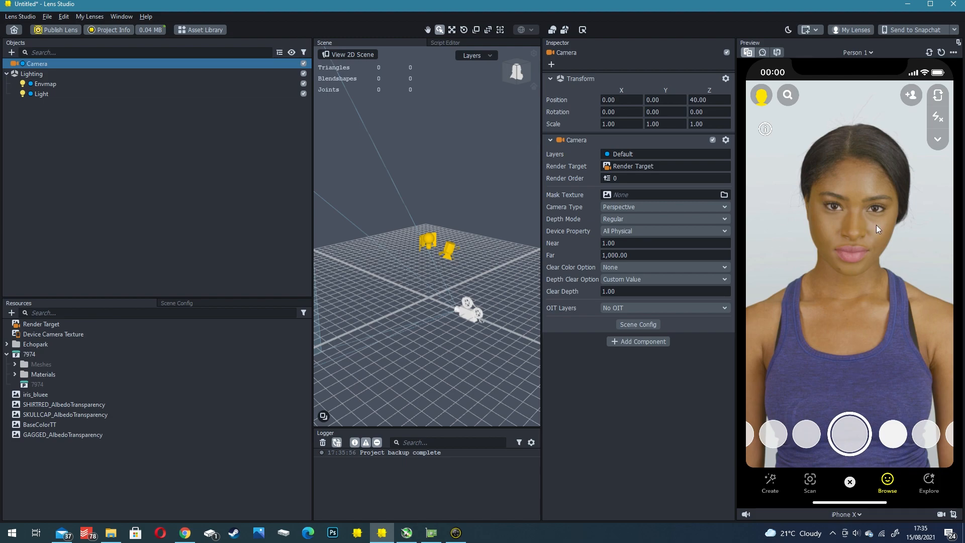
pyautogui.click(763, 52)
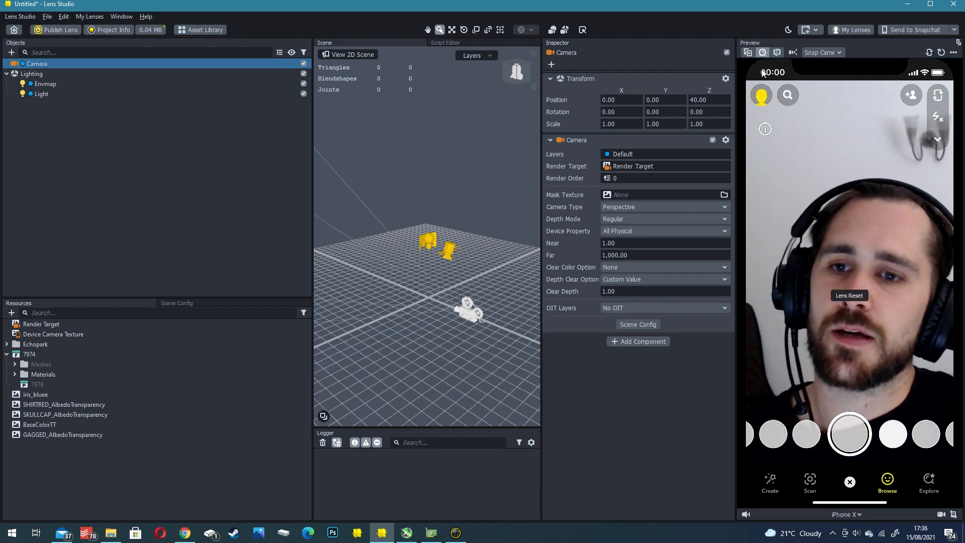
pyautogui.click(747, 52)
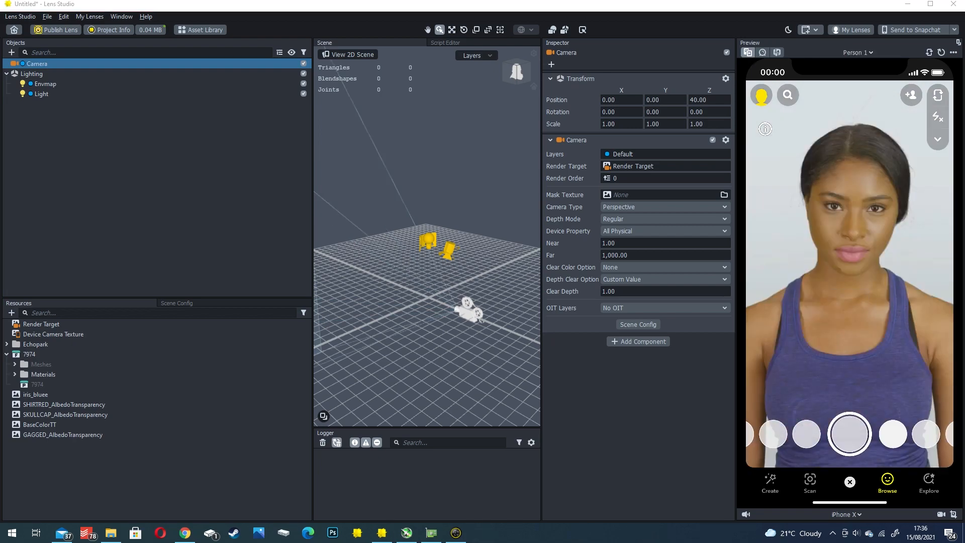
pyautogui.click(36, 108)
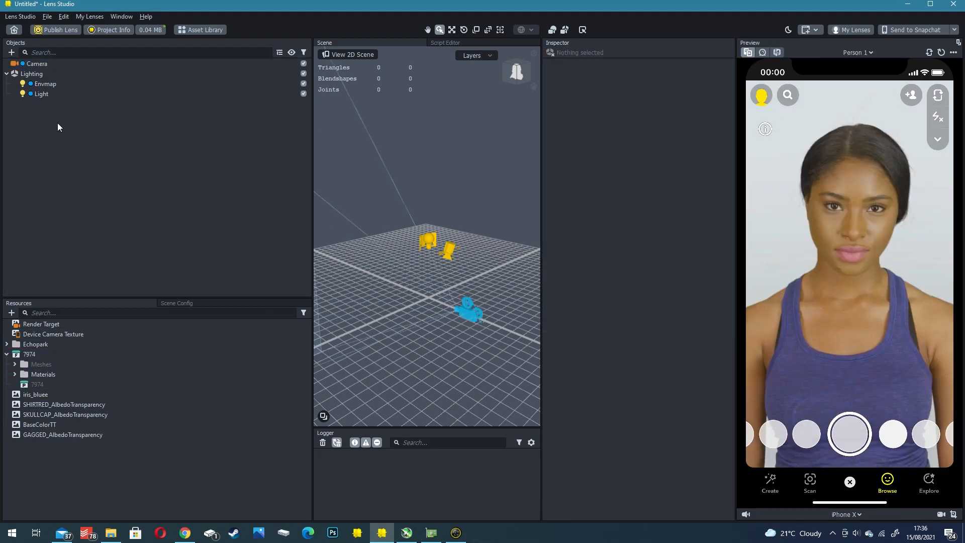
pyautogui.click(29, 354)
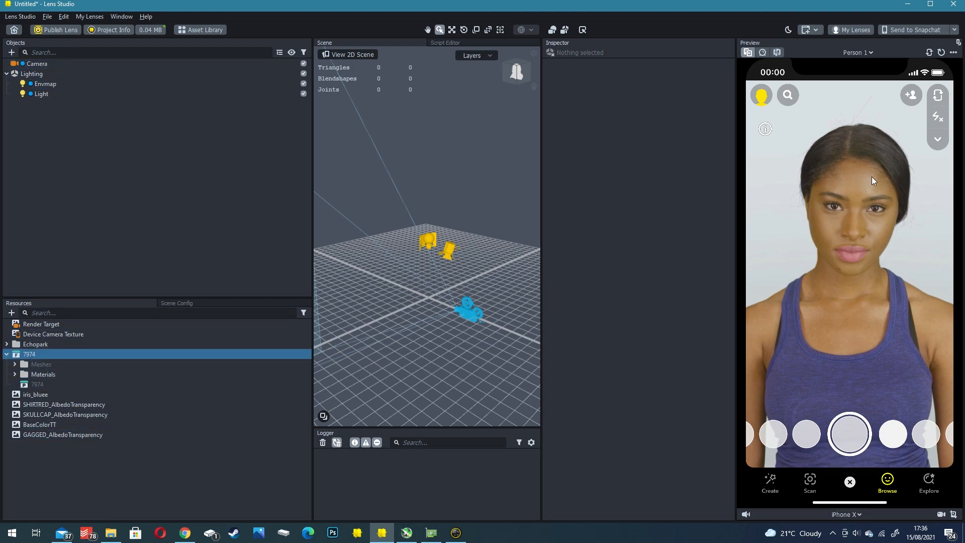
# - Add a Head Binding object under the Camera
pyautogui.click(35, 63)
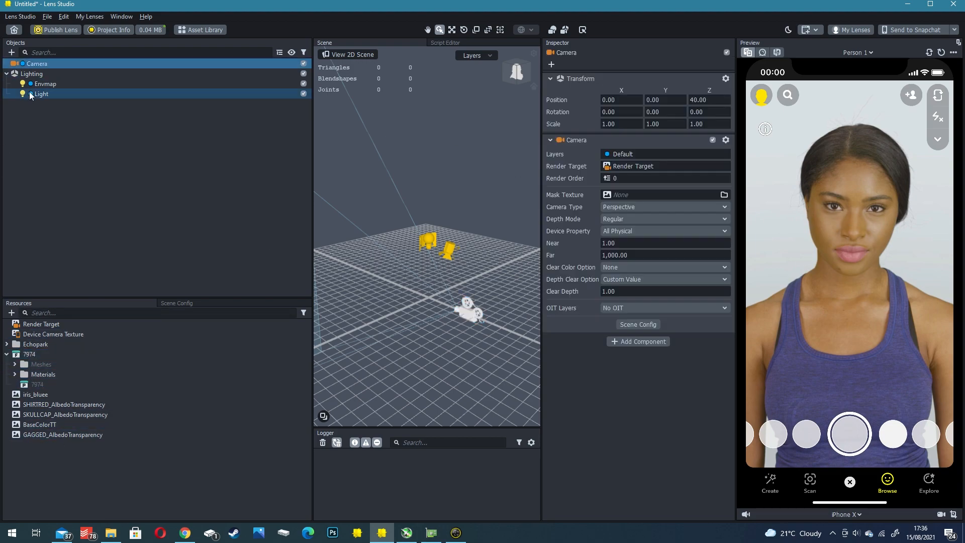
pyautogui.click(11, 53)
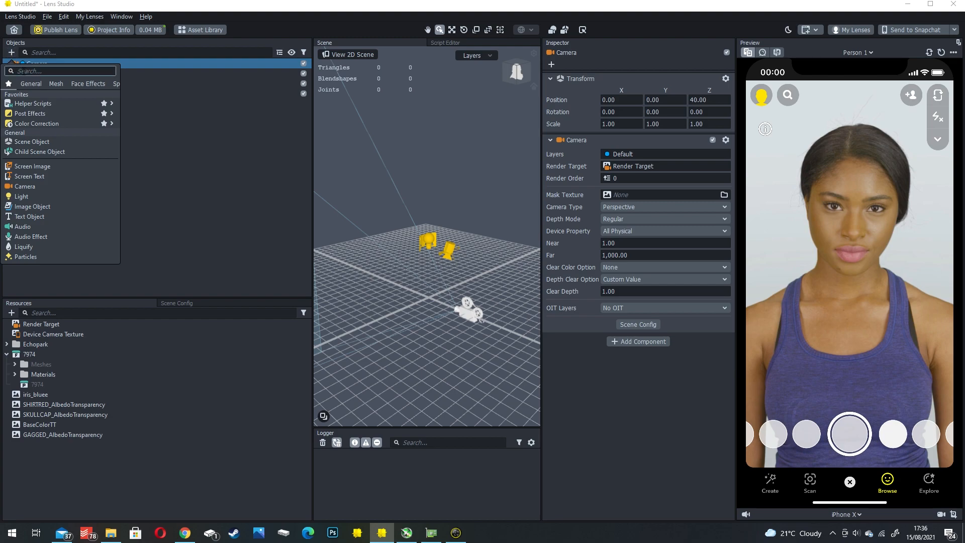
pyautogui.write('head')
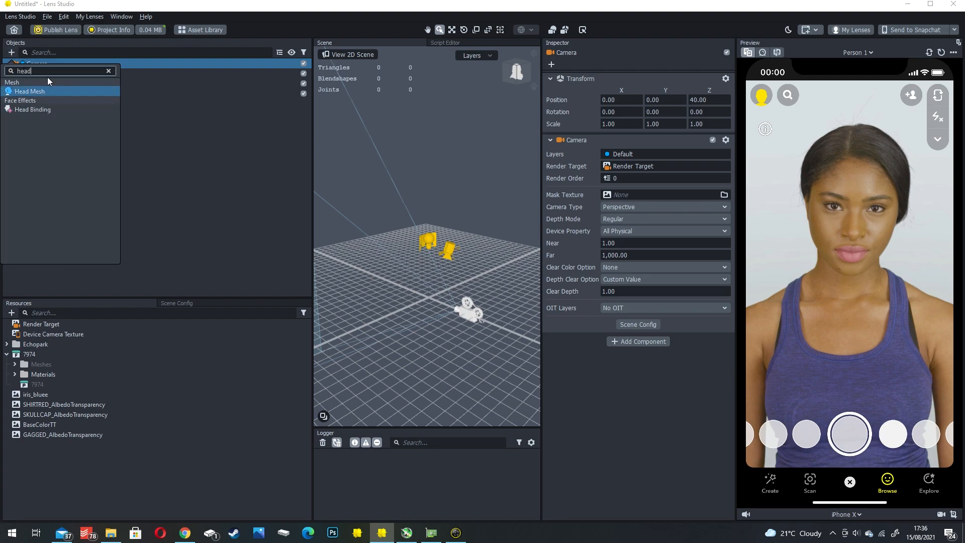
pyautogui.click(30, 110)
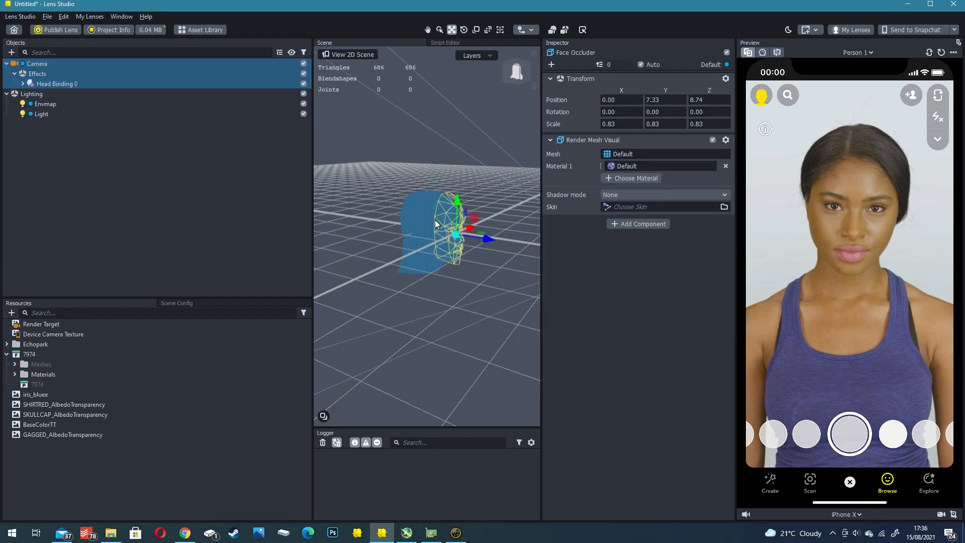
# - Delete the Face Occluder object from under Head Binding 0
pyautogui.moveTo(447, 222); pyautogui.dragTo(388, 233, button='right')
pyautogui.moveTo(388, 234); pyautogui.dragTo(459, 249, button='middle')
pyautogui.scroll(3, 467, 255)
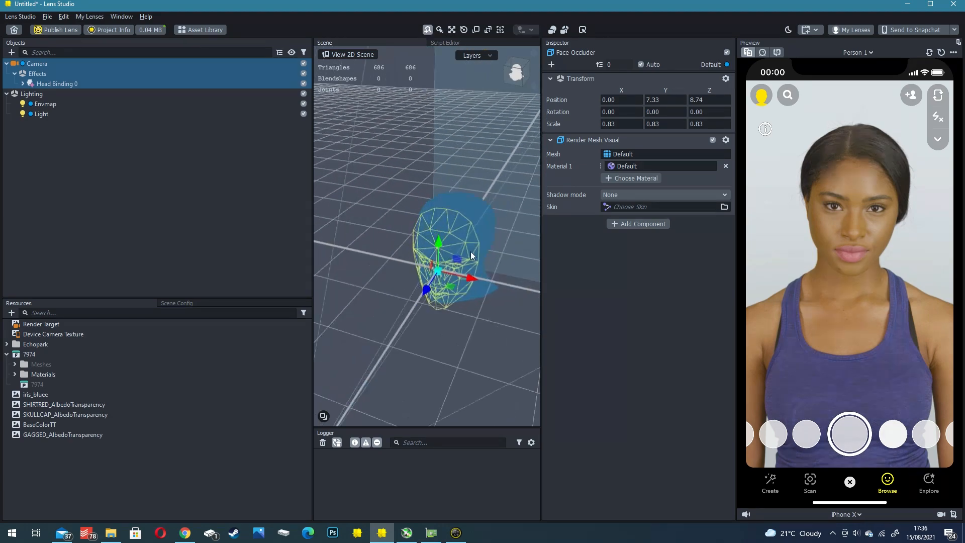
pyautogui.moveTo(468, 257); pyautogui.dragTo(445, 240, button='right')
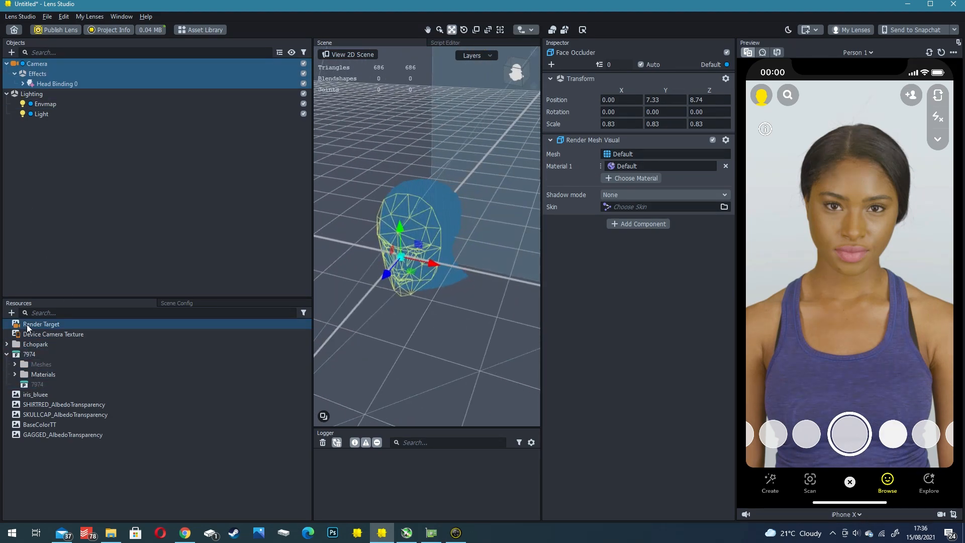
pyautogui.click(22, 83)
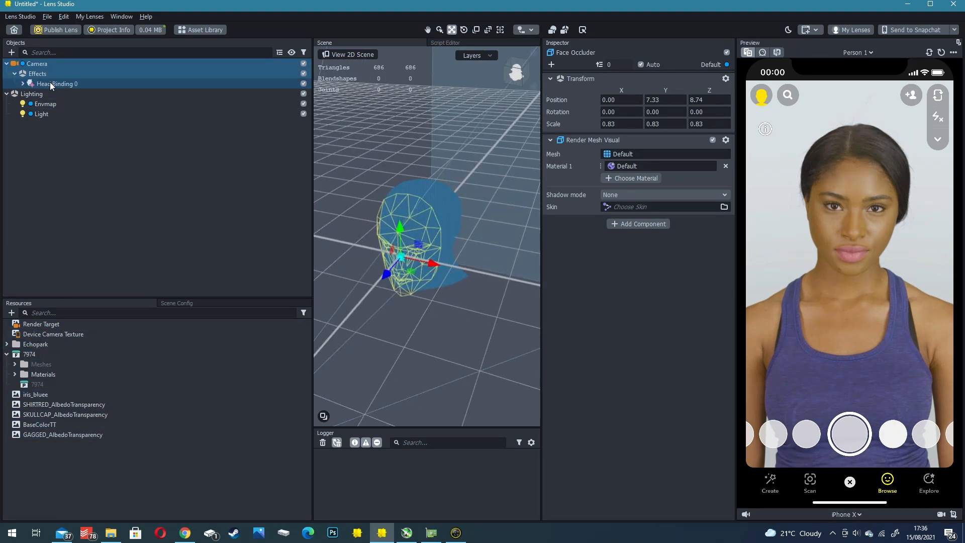
pyautogui.click(50, 84)
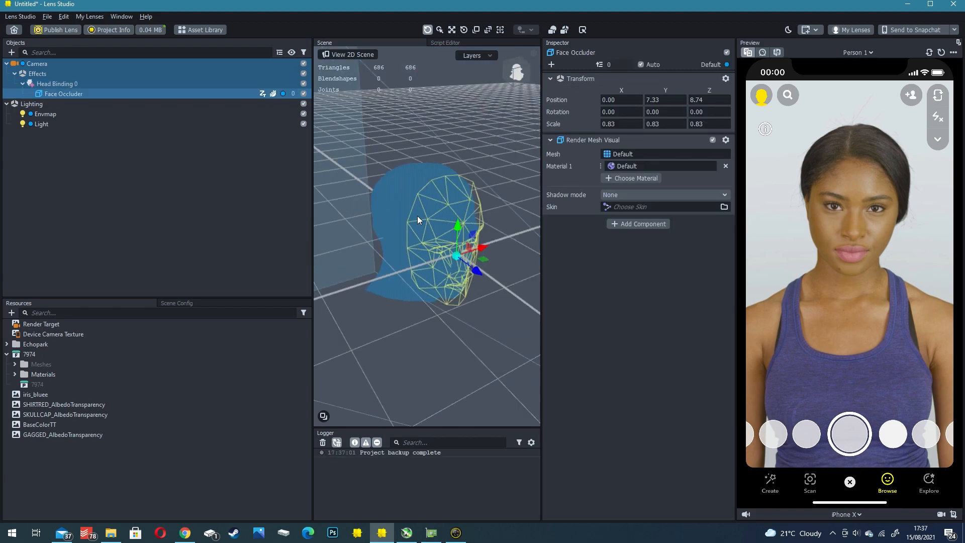
pyautogui.moveTo(420, 220); pyautogui.dragTo(521, 36)
pyautogui.click(71, 85)
pyautogui.click(68, 94)
pyautogui.press('Delete')
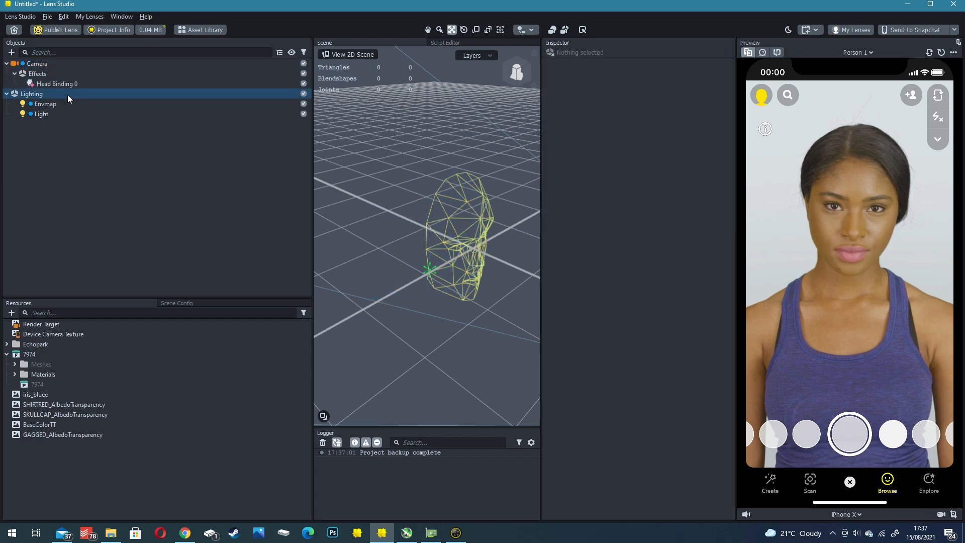
# - Place the 7974 avatar prefab from the resources under Head Binding 0 in the object hierarchy
pyautogui.click(60, 83)
pyautogui.moveTo(441, 230); pyautogui.dragTo(476, 180)
pyautogui.moveTo(457, 275); pyautogui.dragTo(456, 189)
pyautogui.click(7, 354)
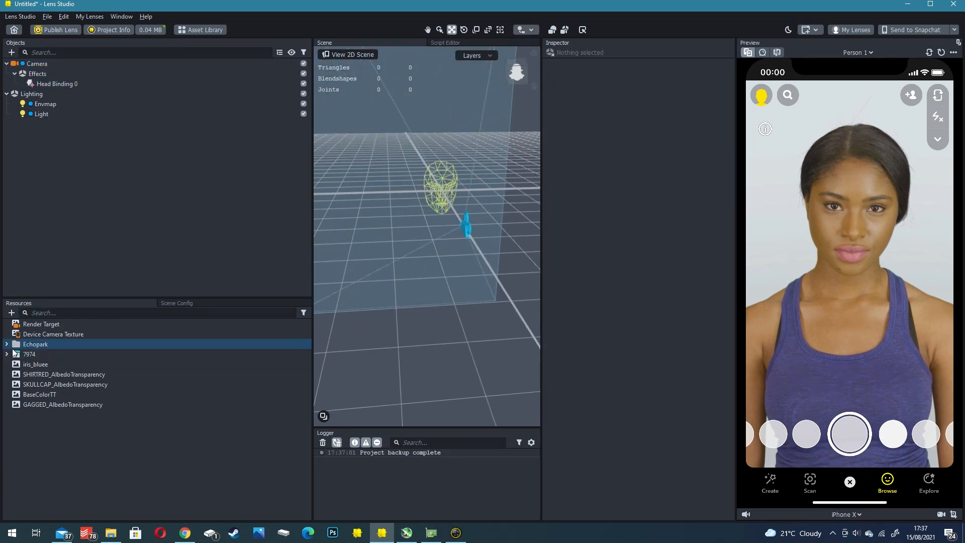
pyautogui.click(6, 354)
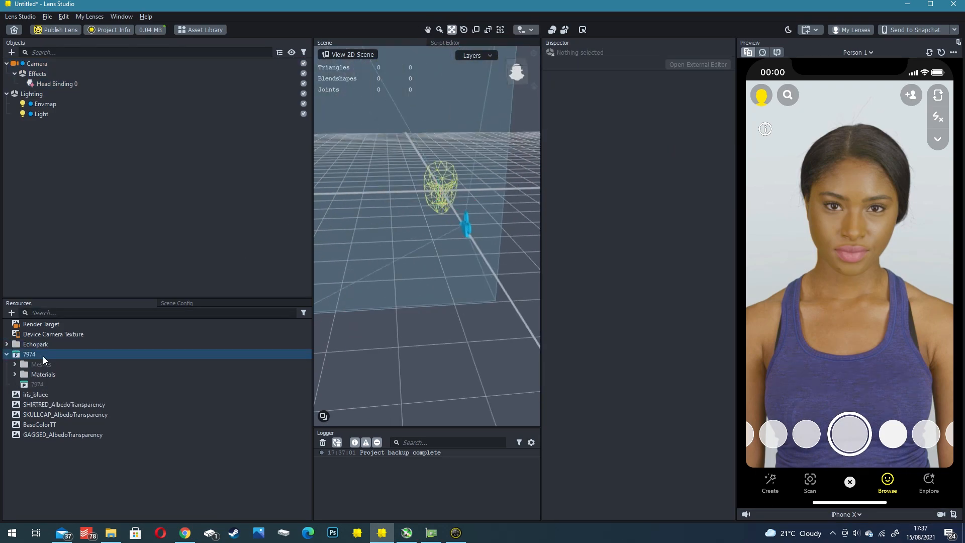
pyautogui.click(23, 356)
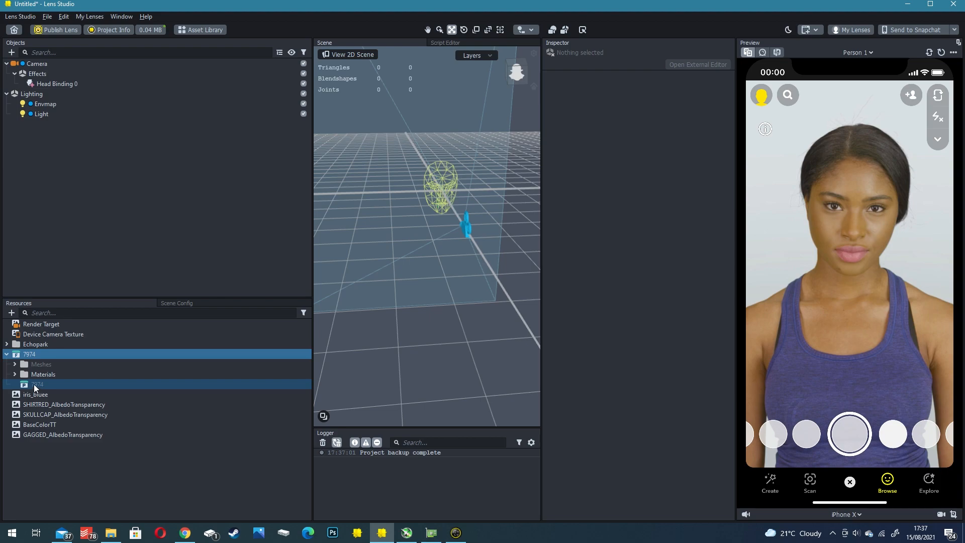
pyautogui.moveTo(35, 384); pyautogui.dragTo(175, 330)
pyautogui.moveTo(54, 84); pyautogui.dragTo(55, 84)
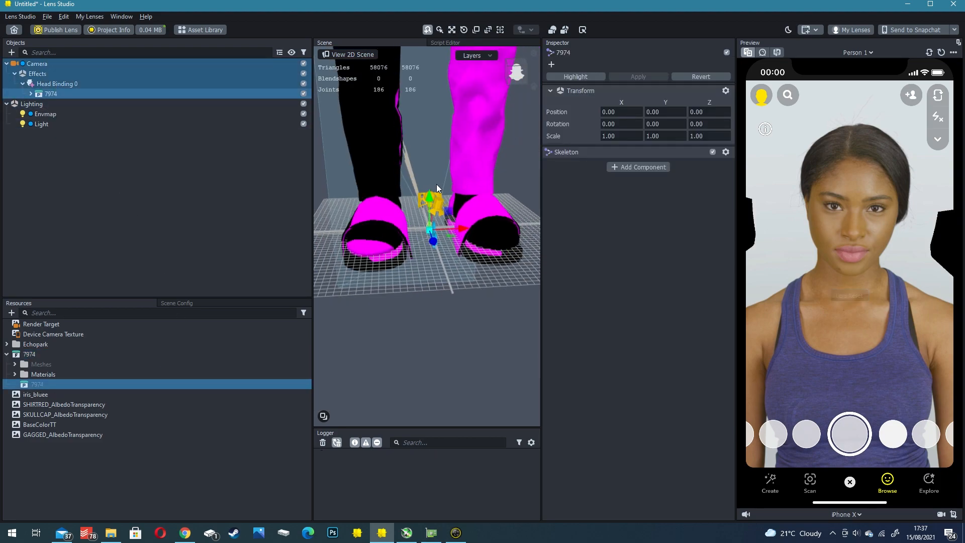
# - Set the 7974 avatar's scale to 0.1 on all three axes
pyautogui.scroll(-3, 437, 184)
pyautogui.scroll(-5, 444, 233)
pyautogui.moveTo(457, 102); pyautogui.dragTo(437, 253, button='middle')
pyautogui.scroll(-5, 435, 249)
pyautogui.moveTo(401, 223)
pyautogui.mouseDown(button='right')
pyautogui.moveTo(422, 222)
pyautogui.moveTo(399, 220)
pyautogui.mouseUp(button='right')
pyautogui.scroll(4, 399, 220)
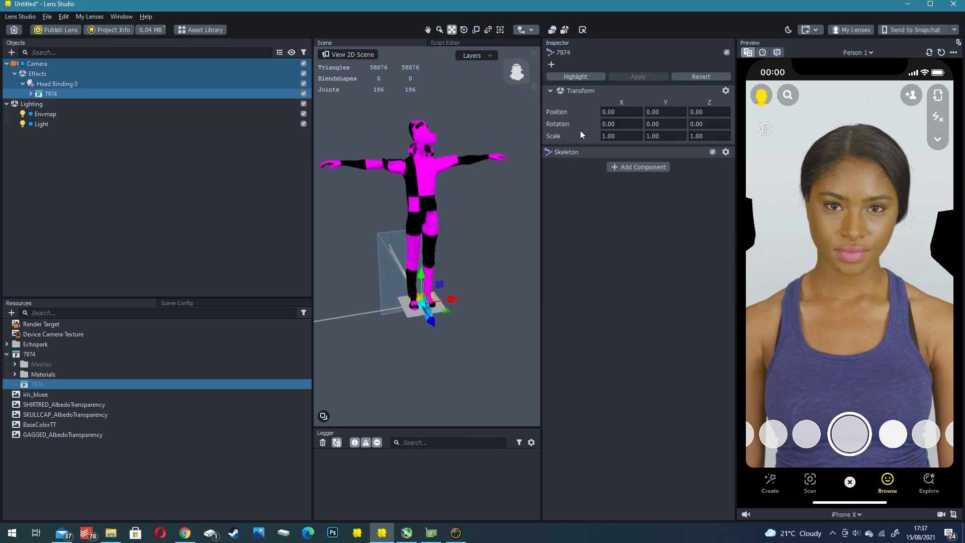
pyautogui.write('0.1')
pyautogui.press('Return')
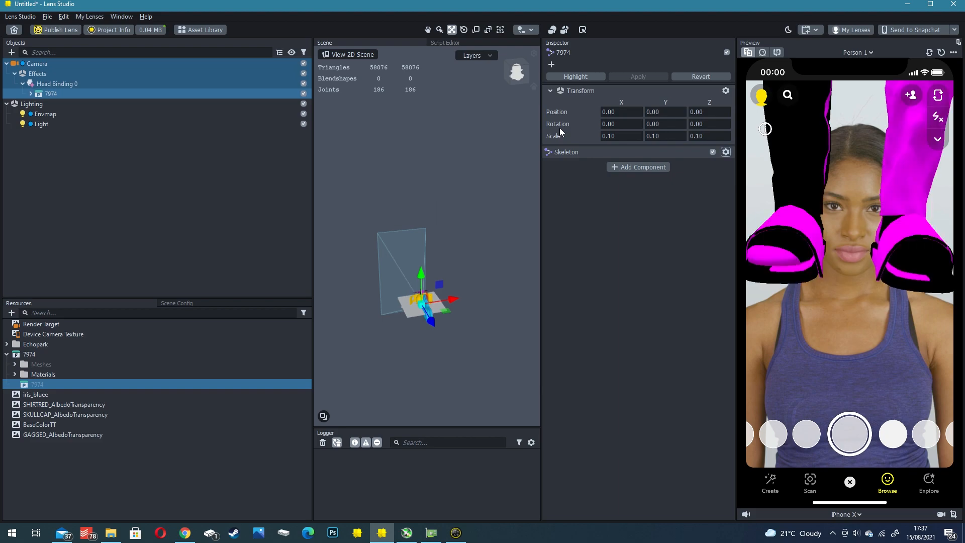
# - Move the avatar down along the Y axis to about -199.49 so its head overlaps the wearer's face
pyautogui.moveTo(424, 240); pyautogui.dragTo(449, 269, button='right')
pyautogui.scroll(5, 449, 269)
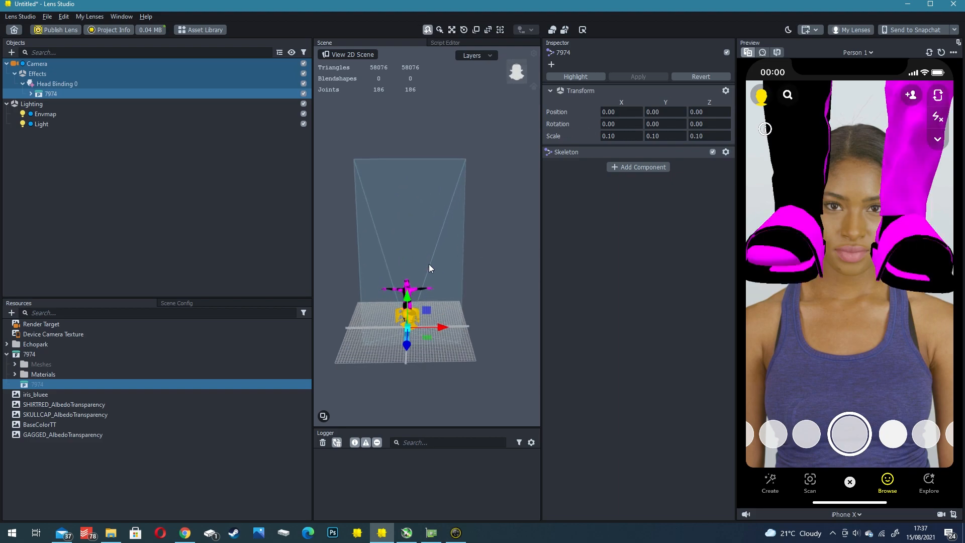
pyautogui.moveTo(430, 264); pyautogui.dragTo(429, 199, button='middle')
pyautogui.scroll(3, 406, 199)
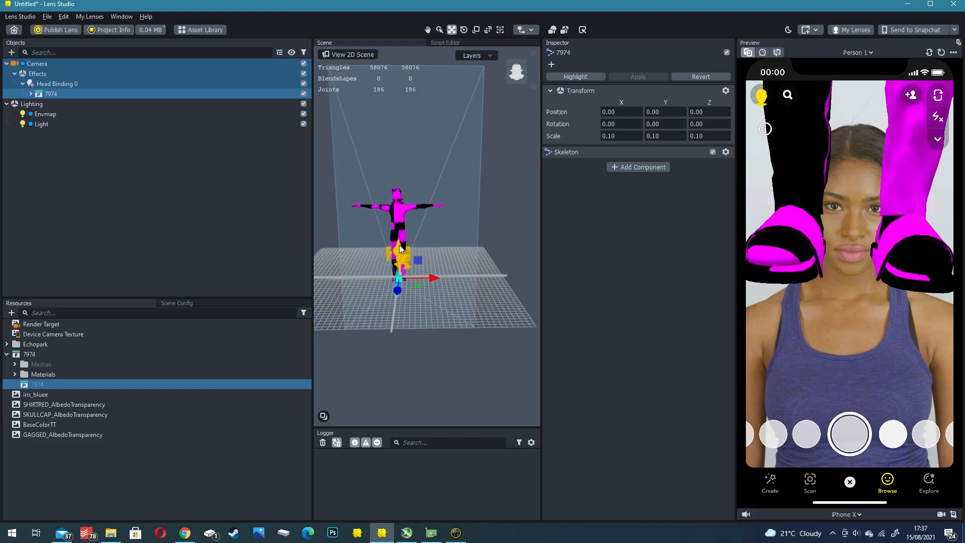
pyautogui.moveTo(415, 161); pyautogui.dragTo(473, 141, button='middle')
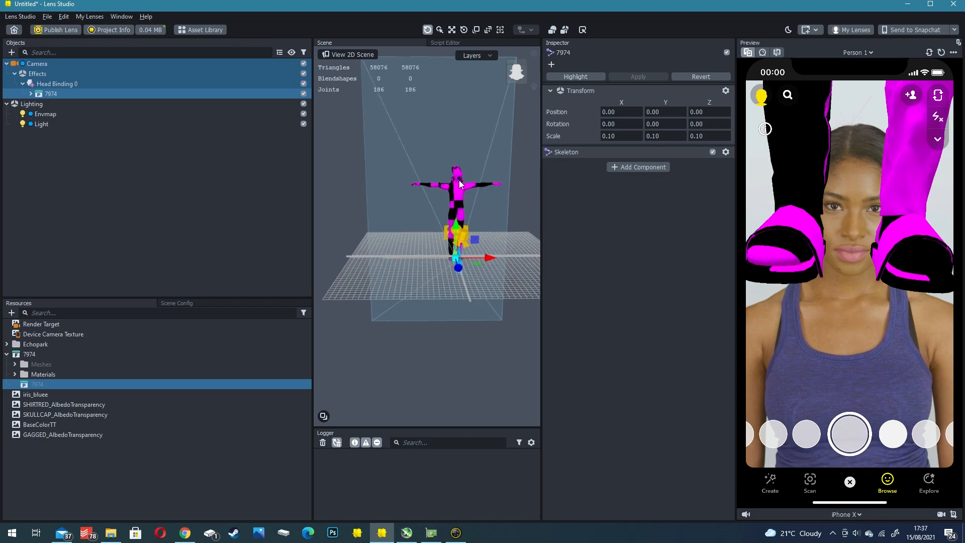
pyautogui.moveTo(463, 184); pyautogui.dragTo(425, 219, button='right')
pyautogui.press('e')
pyautogui.press('r')
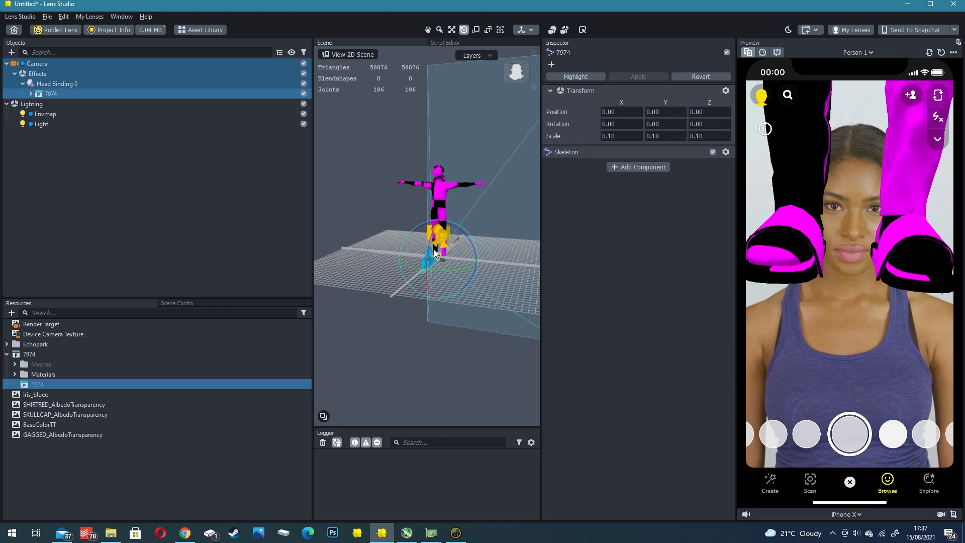
pyautogui.click(454, 31)
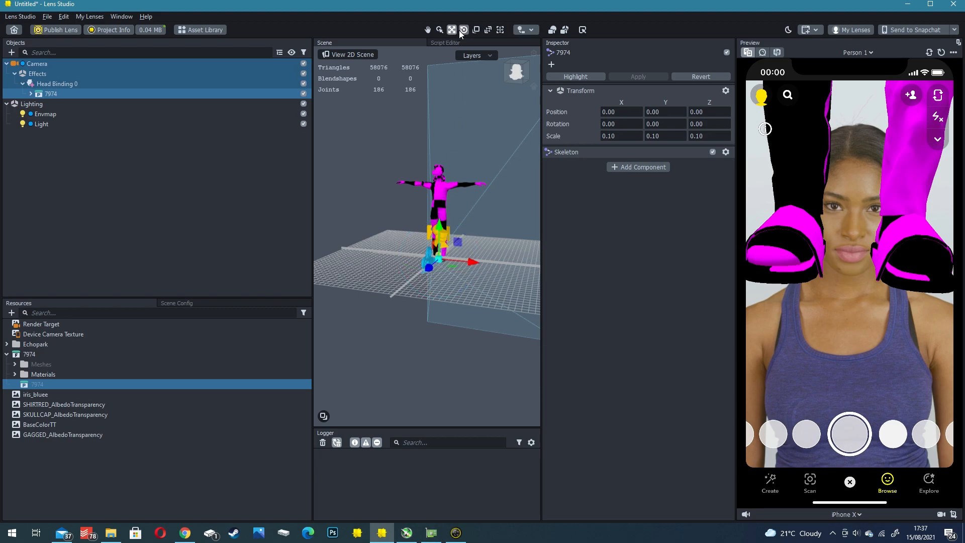
pyautogui.press('w')
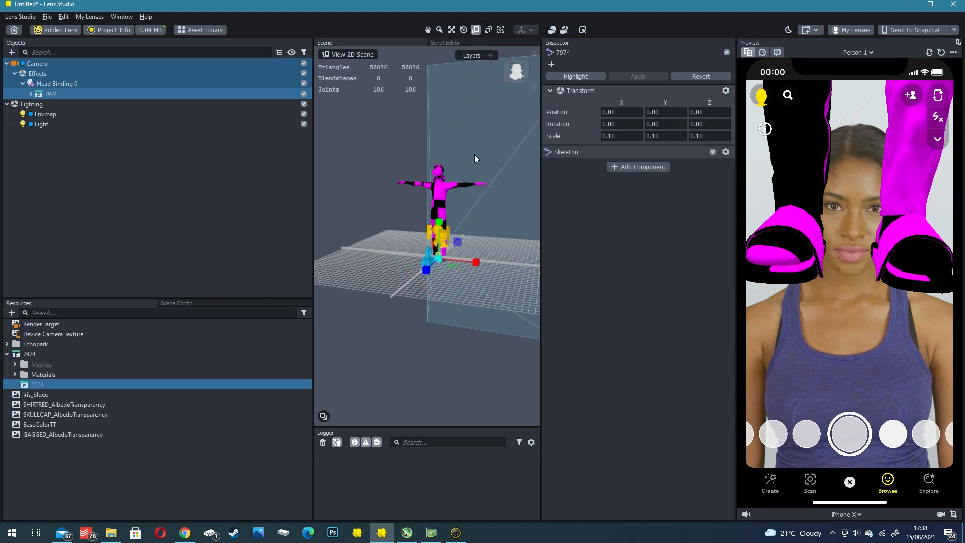
pyautogui.moveTo(475, 153); pyautogui.dragTo(454, 198, button='right')
pyautogui.moveTo(448, 209); pyautogui.dragTo(450, 291)
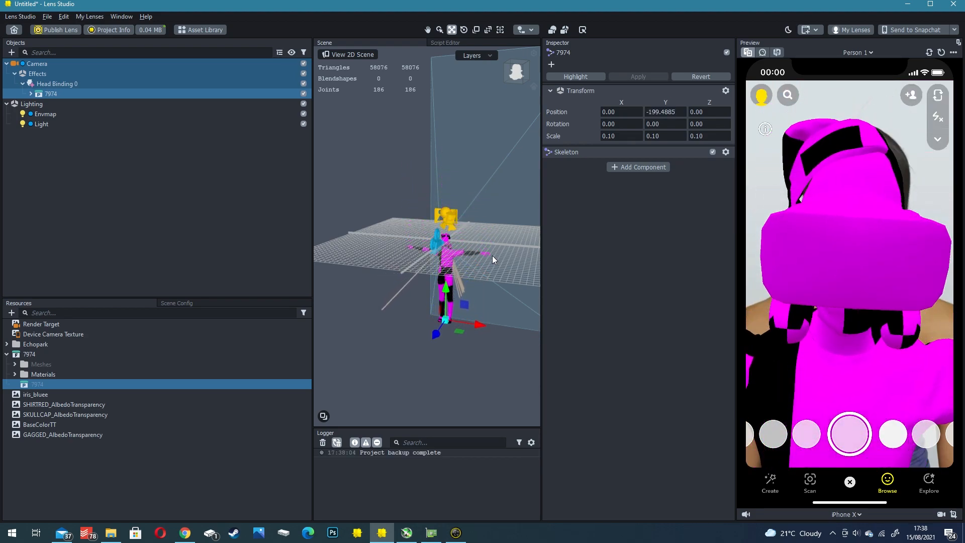
# - Switch the preview to the live webcam and move the avatar back along the Z axis to about -10.14
pyautogui.click(763, 52)
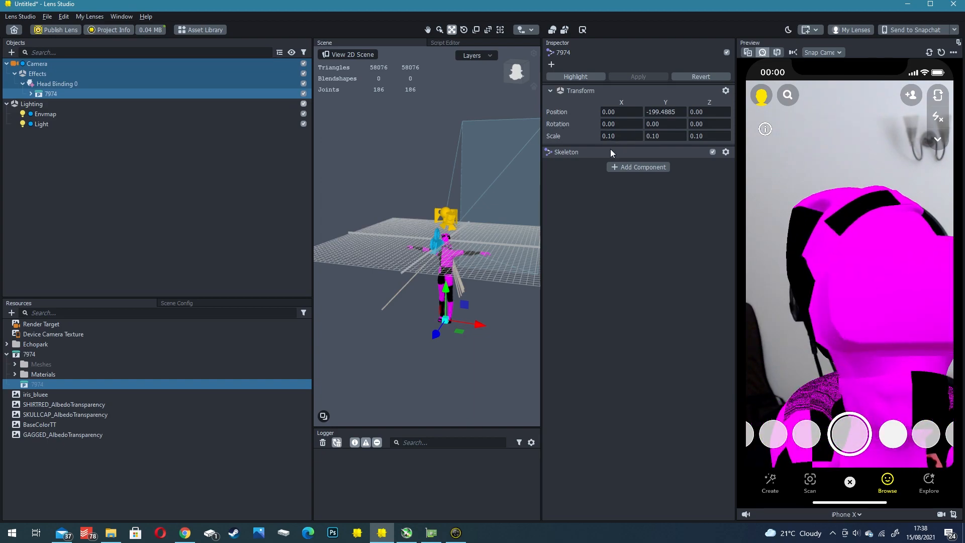
pyautogui.moveTo(478, 216); pyautogui.dragTo(460, 216, button='right')
pyautogui.scroll(10, 427, 259)
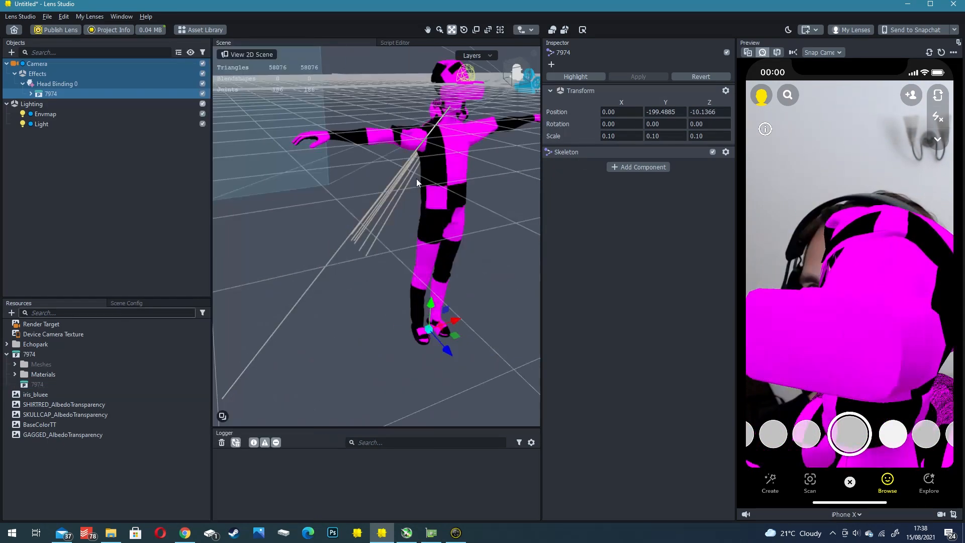
pyautogui.moveTo(417, 179); pyautogui.dragTo(459, 152, button='right')
pyautogui.scroll(3, 367, 221)
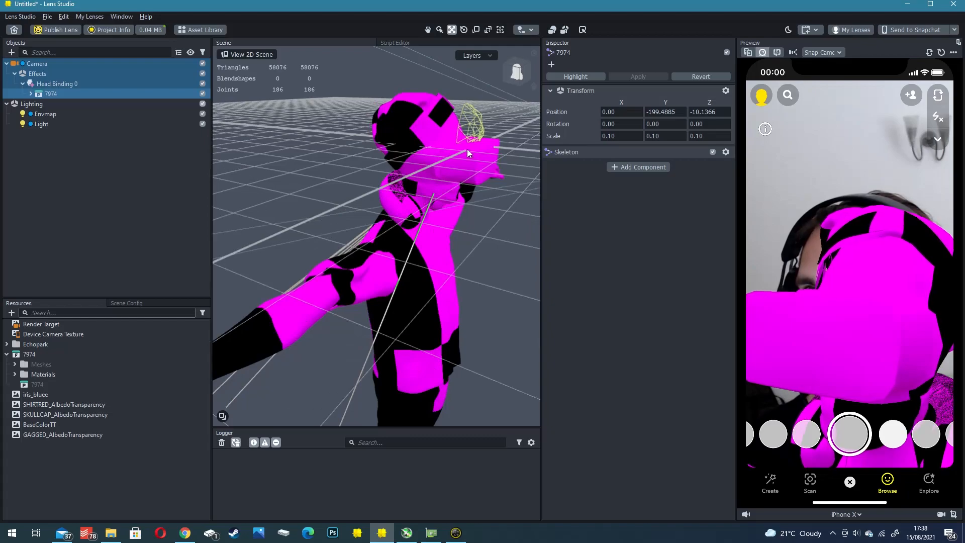
# - Scale the avatar down uniformly to about 0.0908
pyautogui.scroll(-4, 431, 277)
pyautogui.moveTo(421, 319); pyautogui.dragTo(406, 256, button='middle')
pyautogui.scroll(-2, 406, 257)
pyautogui.press('r')
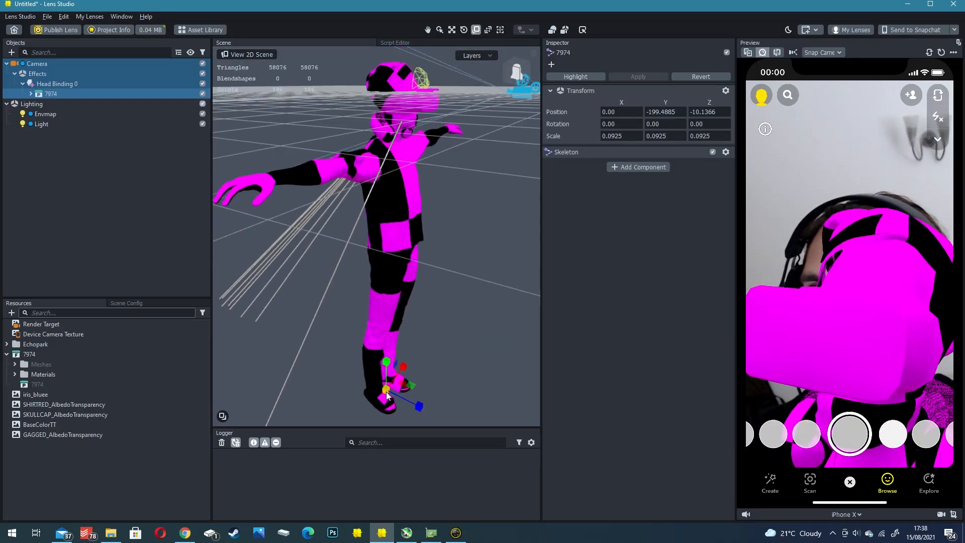
pyautogui.moveTo(385, 394); pyautogui.dragTo(382, 396)
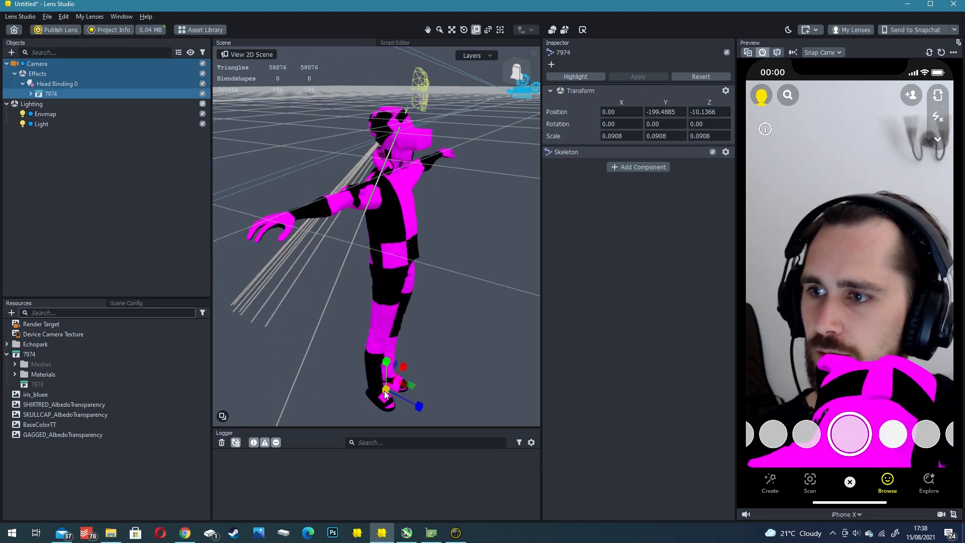
# - Reposition the avatar over the face at about Y -175.90 and Z -3.66
pyautogui.press('w')
pyautogui.moveTo(385, 394); pyautogui.dragTo(385, 343)
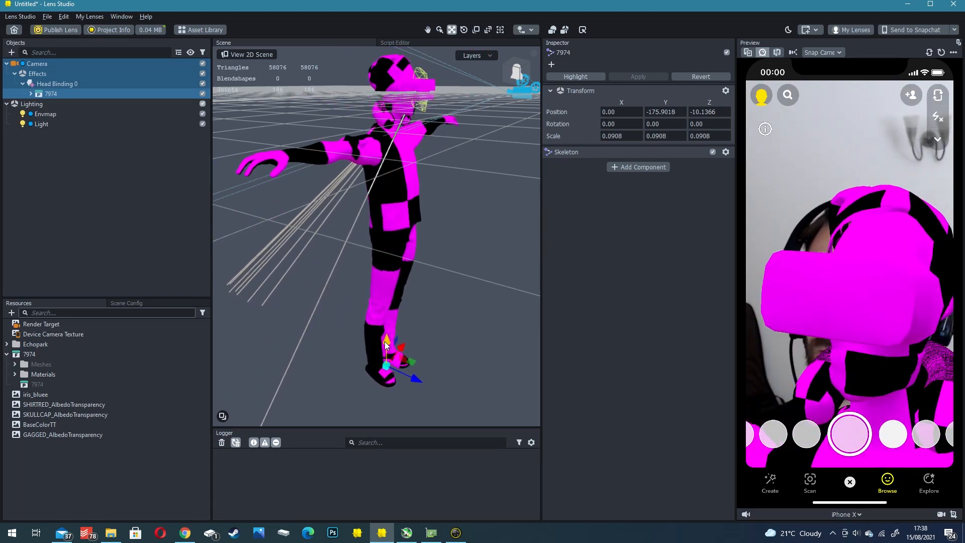
pyautogui.moveTo(412, 377); pyautogui.dragTo(424, 380)
# - Examine the avatar's head fit from several angles in the scene and in the live webcam preview
pyautogui.moveTo(416, 196); pyautogui.dragTo(402, 221, button='right')
pyautogui.scroll(3, 407, 191)
pyautogui.moveTo(408, 188); pyautogui.dragTo(346, 185, button='right')
pyautogui.moveTo(346, 185); pyautogui.dragTo(429, 207, button='middle')
pyautogui.scroll(3, 412, 185)
pyautogui.moveTo(412, 185); pyautogui.dragTo(370, 220, button='right')
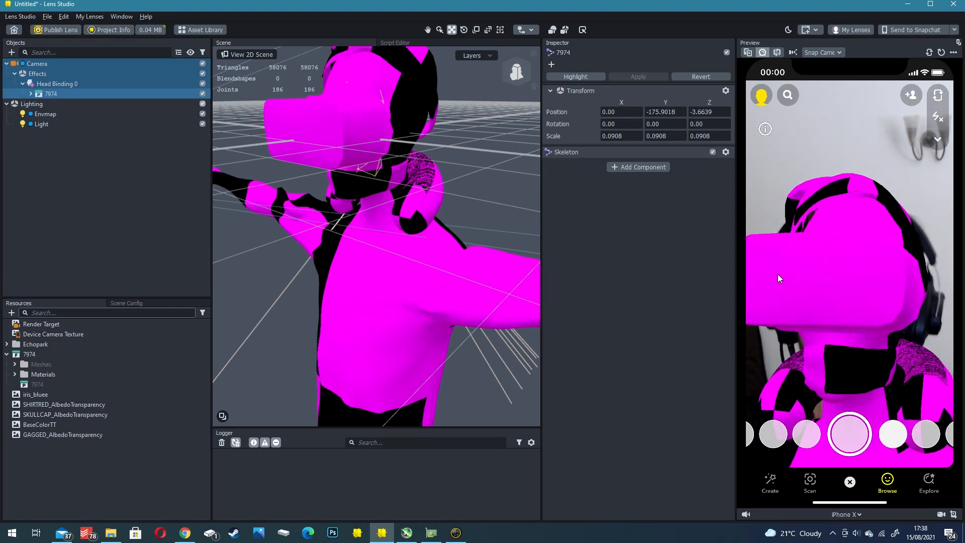
pyautogui.scroll(-4, 433, 181)
pyautogui.moveTo(381, 163); pyautogui.dragTo(407, 226, button='right')
pyautogui.scroll(-3, 408, 226)
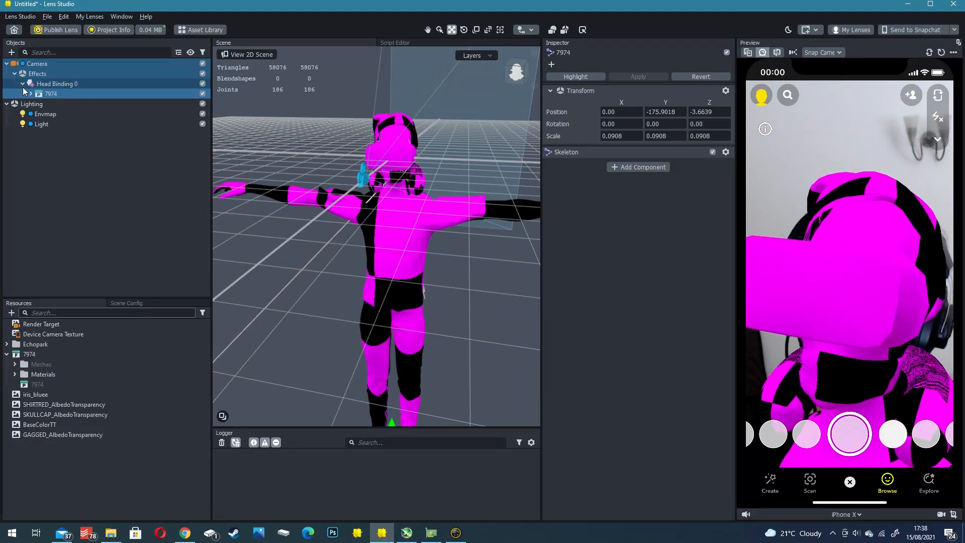
# - Check the Head Binding 0 settings and inspect the mesh and material assigned to the avatar's Red_T_shirt
pyautogui.click(55, 83)
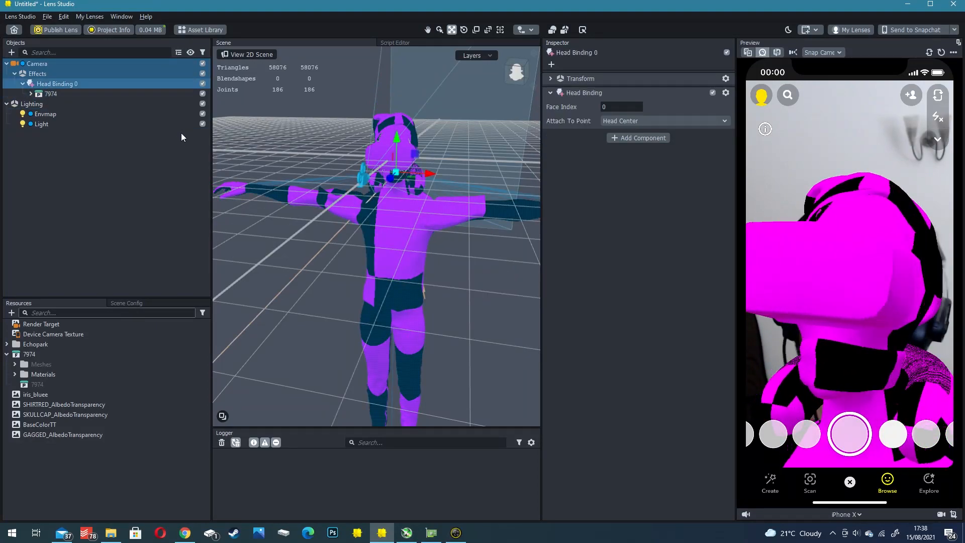
pyautogui.moveTo(342, 223); pyautogui.dragTo(317, 207, button='right')
pyautogui.click(344, 276)
pyautogui.moveTo(344, 276); pyautogui.dragTo(407, 213, button='right')
pyautogui.click(409, 252)
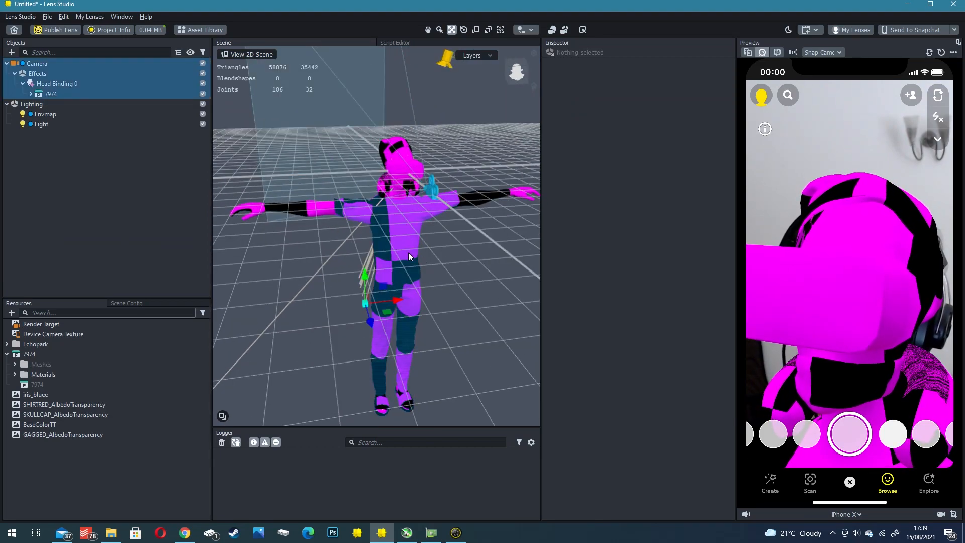
pyautogui.moveTo(435, 258); pyautogui.dragTo(432, 139, button='right')
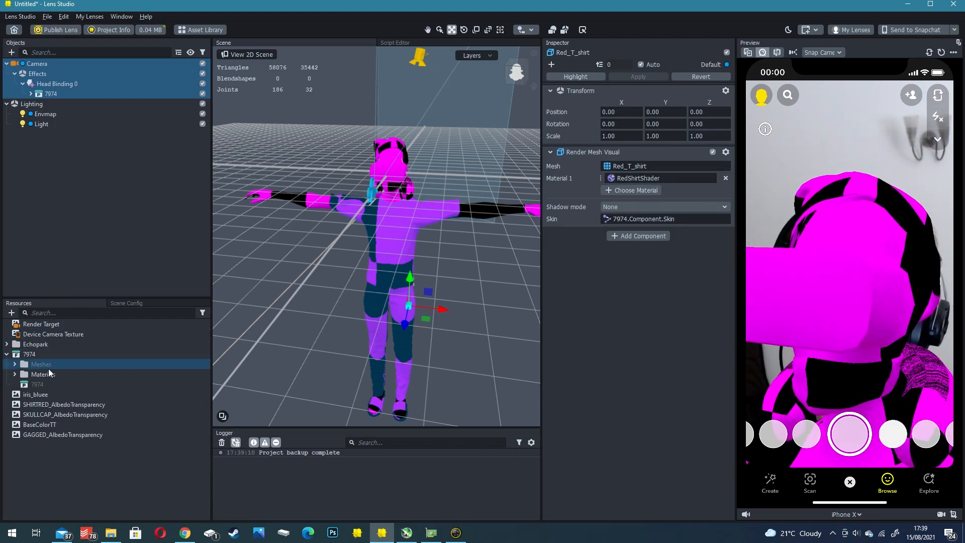
# - Add a Simple PBR material to the resources and view its settings
pyautogui.click(6, 354)
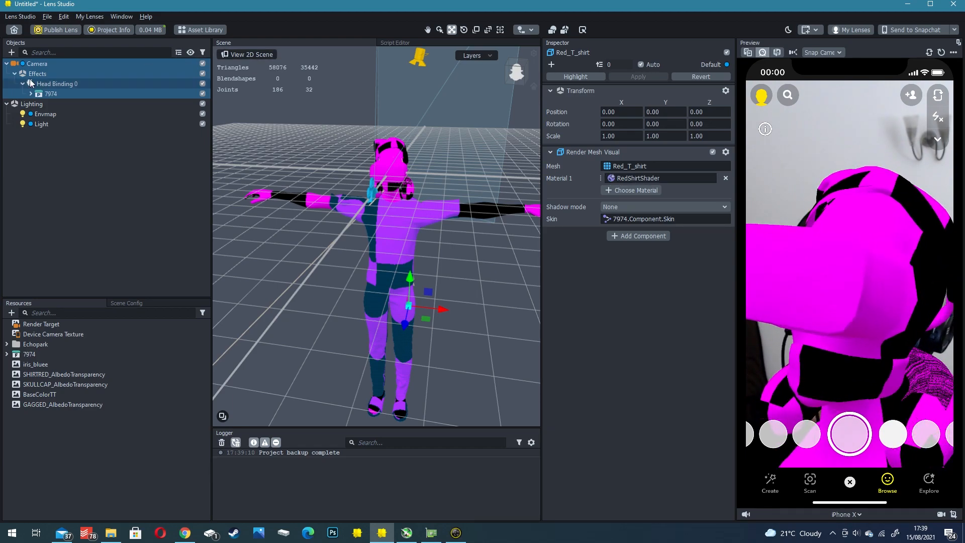
pyautogui.click(11, 313)
pyautogui.scroll(-8, 40, 402)
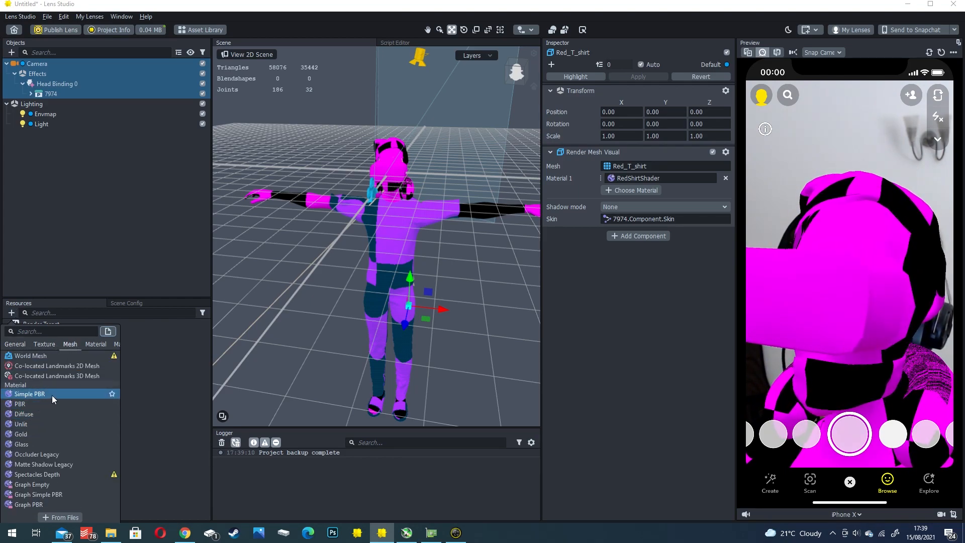
pyautogui.click(53, 394)
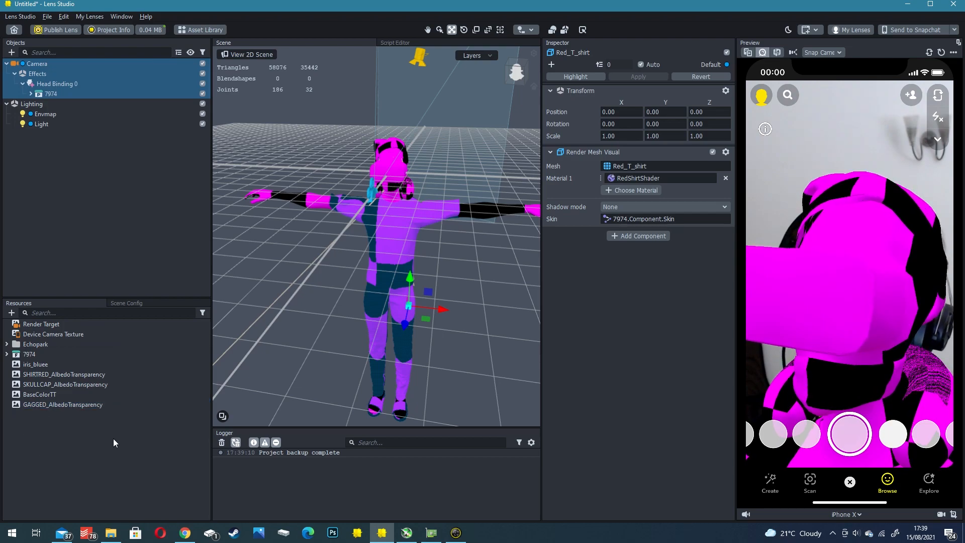
pyautogui.click(33, 435)
pyautogui.click(38, 445)
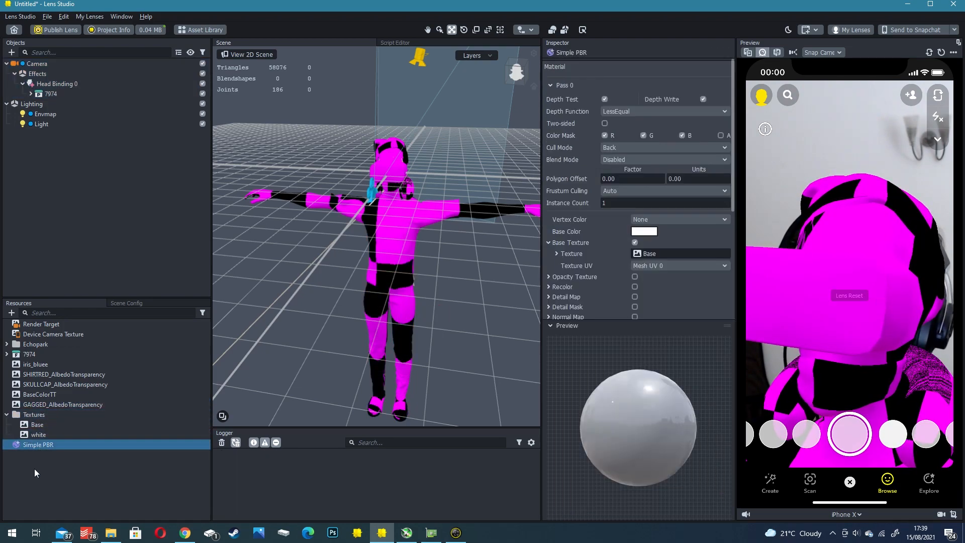
pyautogui.click(31, 485)
# - Expand the 7974 Materials folder and review each avatar material, from TrippySkin through NeckShader
pyautogui.click(7, 354)
pyautogui.click(15, 374)
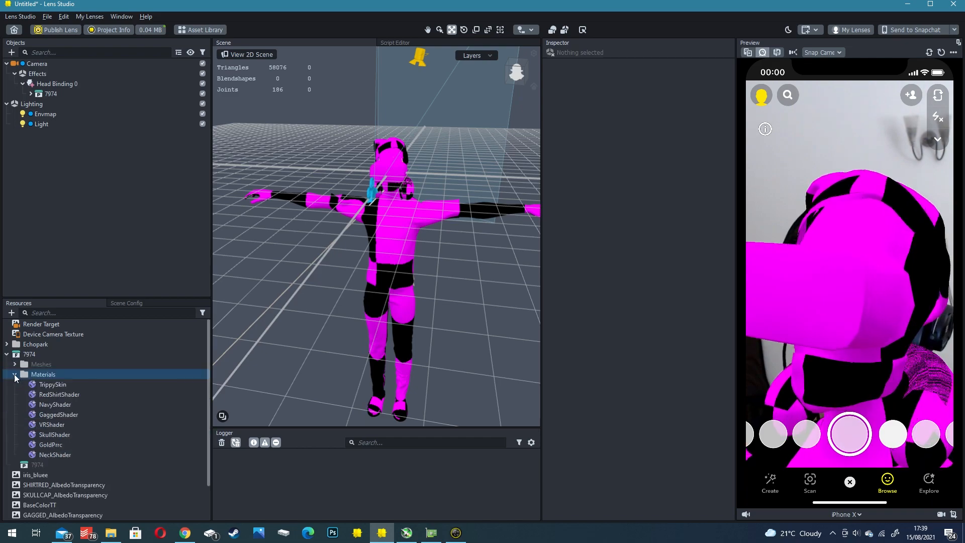
pyautogui.click(43, 383)
pyautogui.click(50, 396)
pyautogui.click(50, 406)
pyautogui.click(51, 413)
pyautogui.click(51, 425)
pyautogui.click(54, 436)
pyautogui.click(56, 444)
pyautogui.click(57, 454)
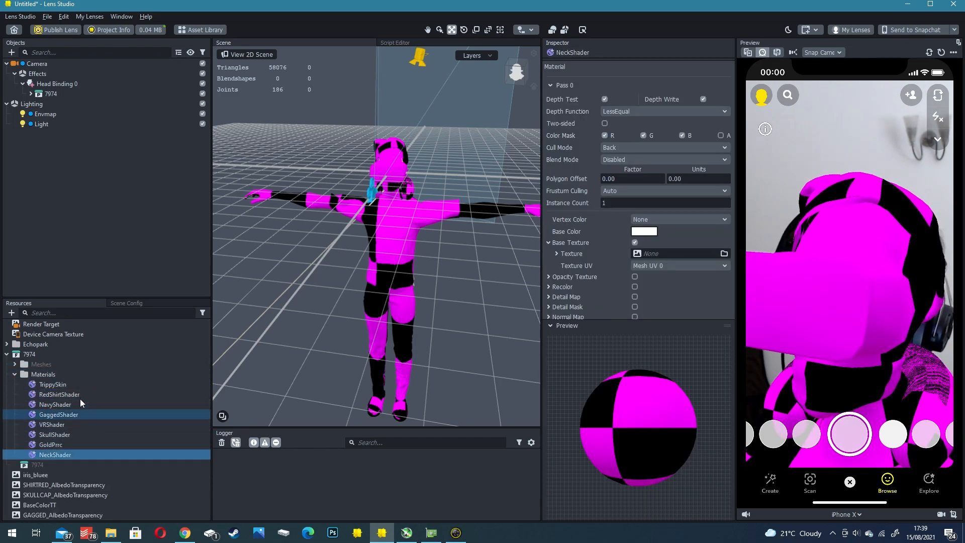
# - Set the base texture of the TrippySkin material to BaseColorTT
pyautogui.click(51, 385)
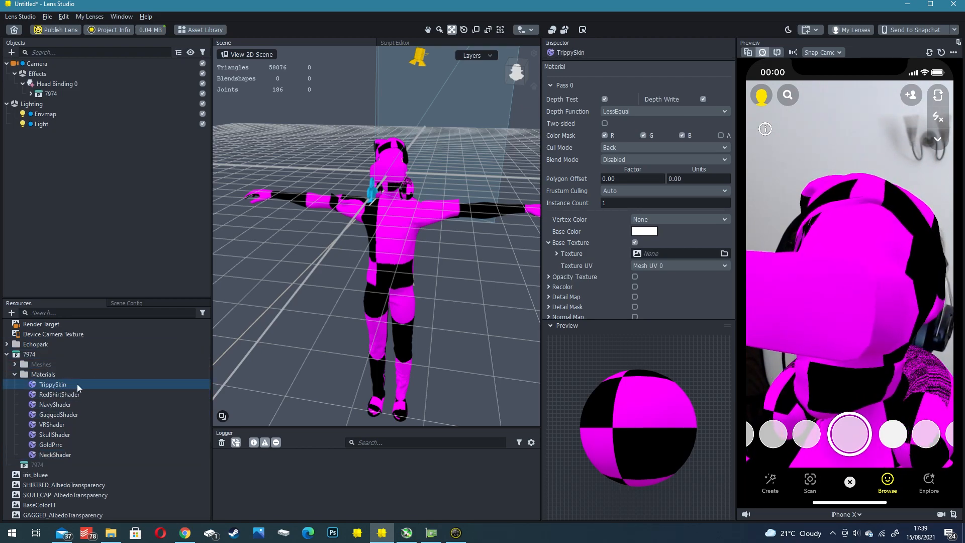
pyautogui.scroll(-2, 700, 263)
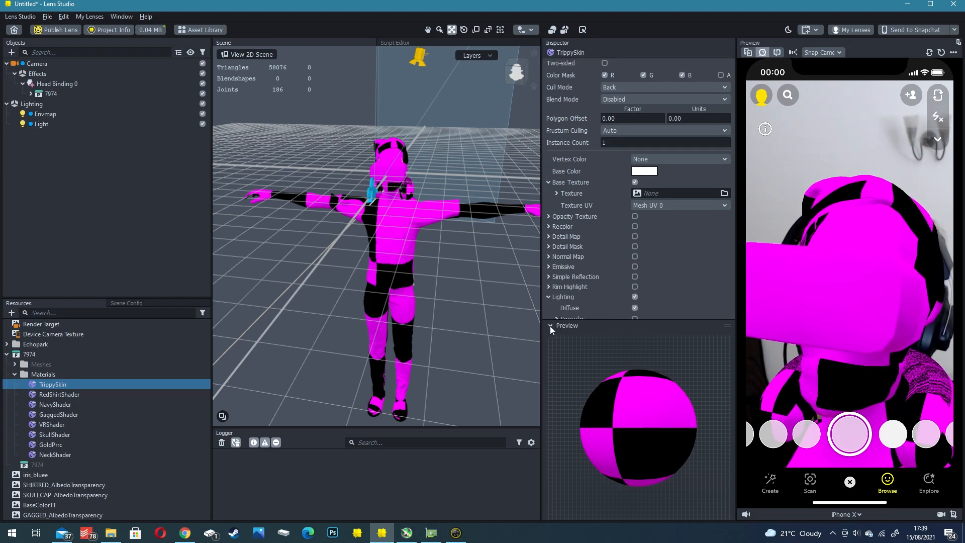
pyautogui.click(550, 326)
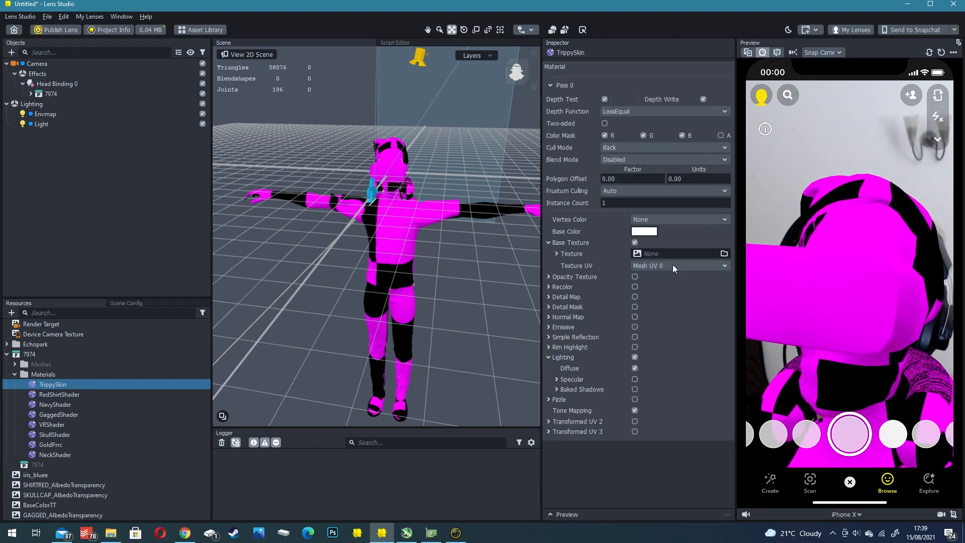
pyautogui.click(50, 385)
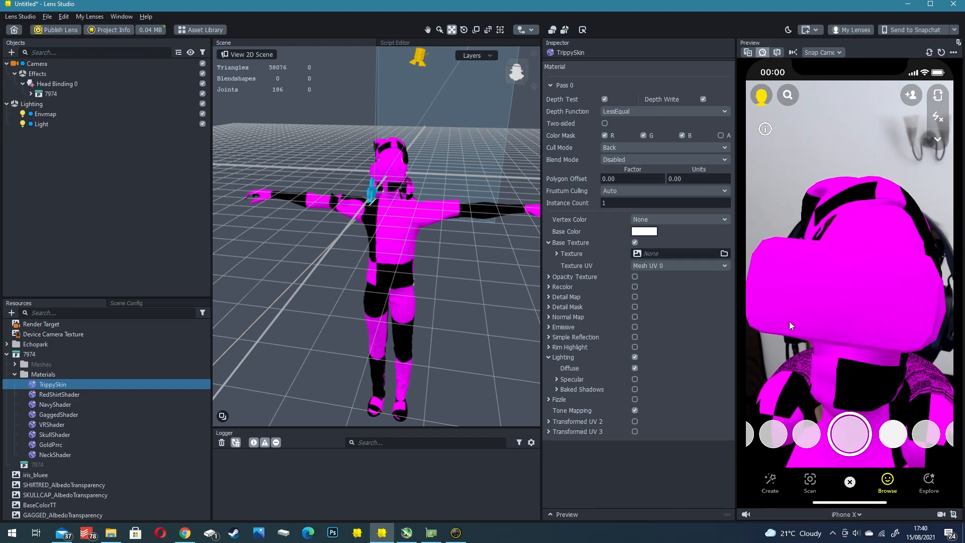
pyautogui.click(650, 253)
pyautogui.click(454, 250)
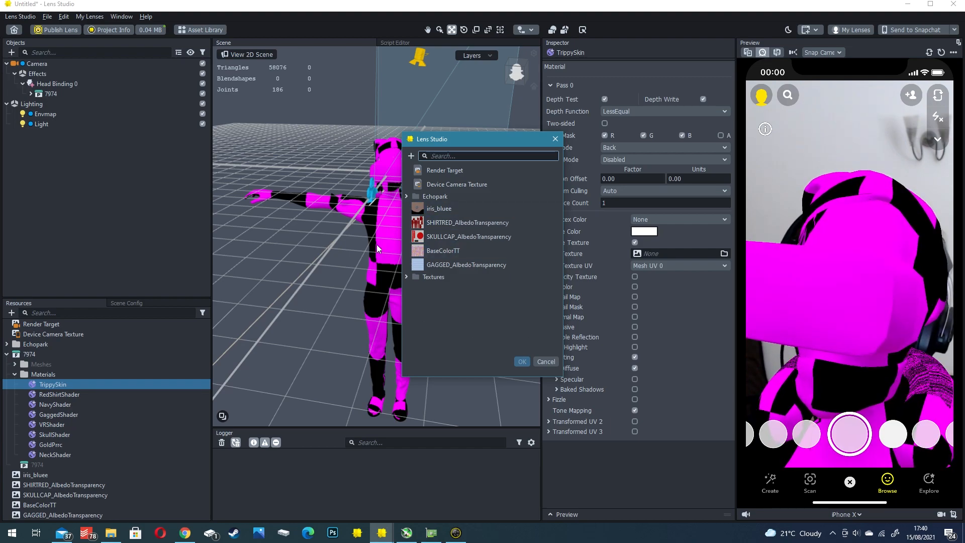
pyautogui.click(425, 251)
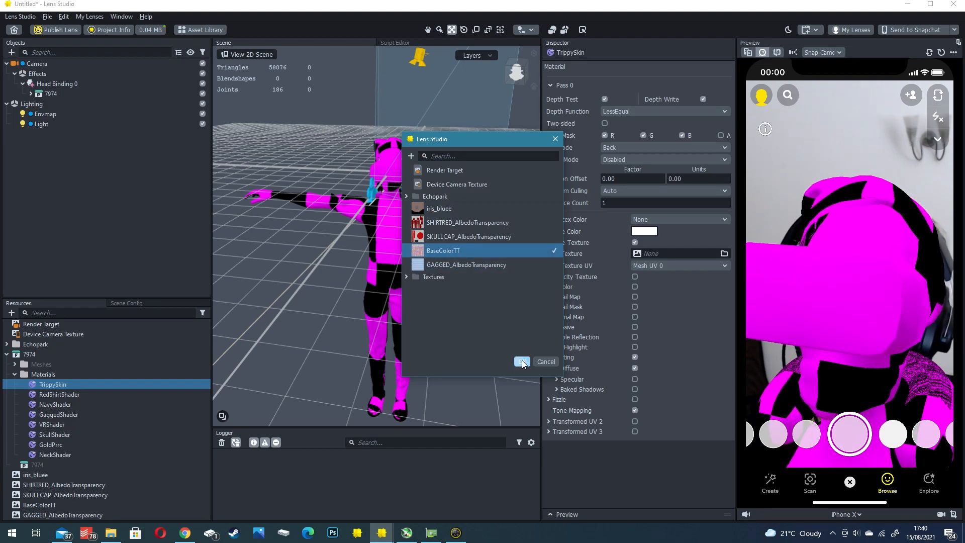
pyautogui.click(522, 362)
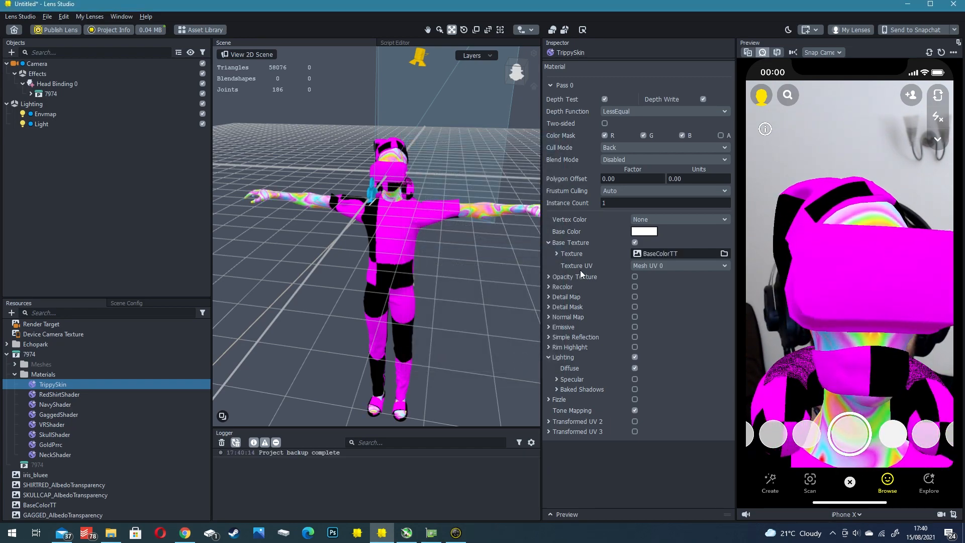
# - Turn on Specular in the Lighting settings of the TrippySkin material
pyautogui.scroll(5, 421, 120)
pyautogui.keyDown('alt'); pyautogui.moveTo(457, 117); pyautogui.dragTo(432, 181); pyautogui.keyUp('alt')
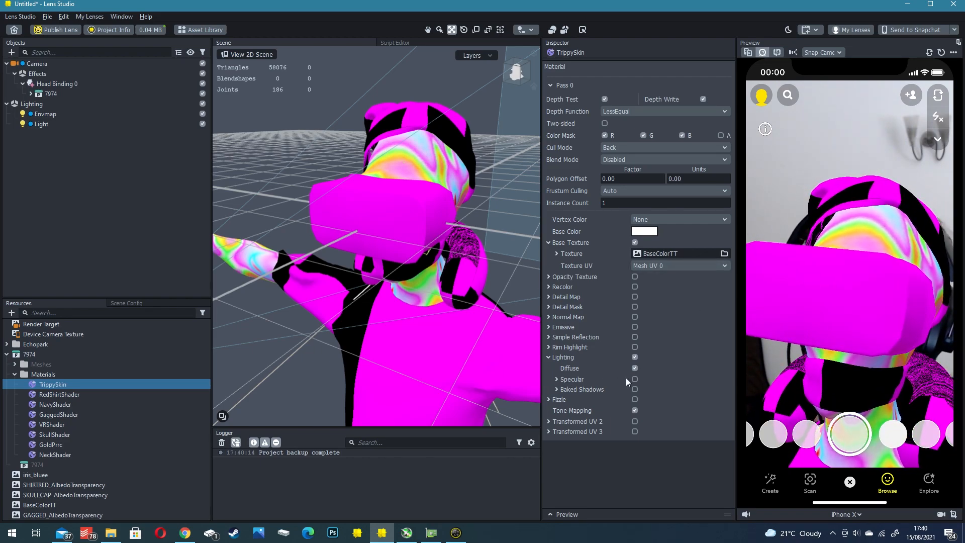
pyautogui.click(549, 357)
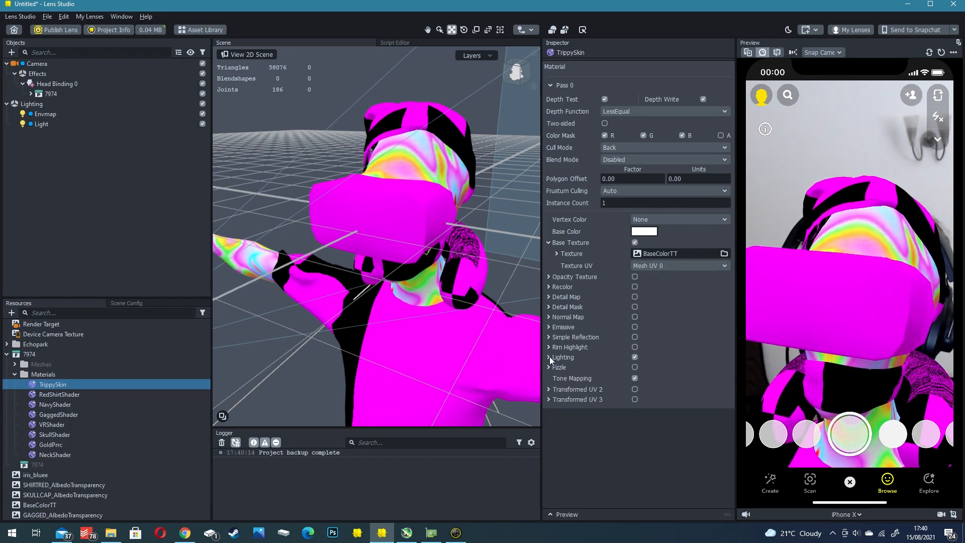
pyautogui.click(549, 356)
pyautogui.click(53, 393)
pyautogui.click(54, 383)
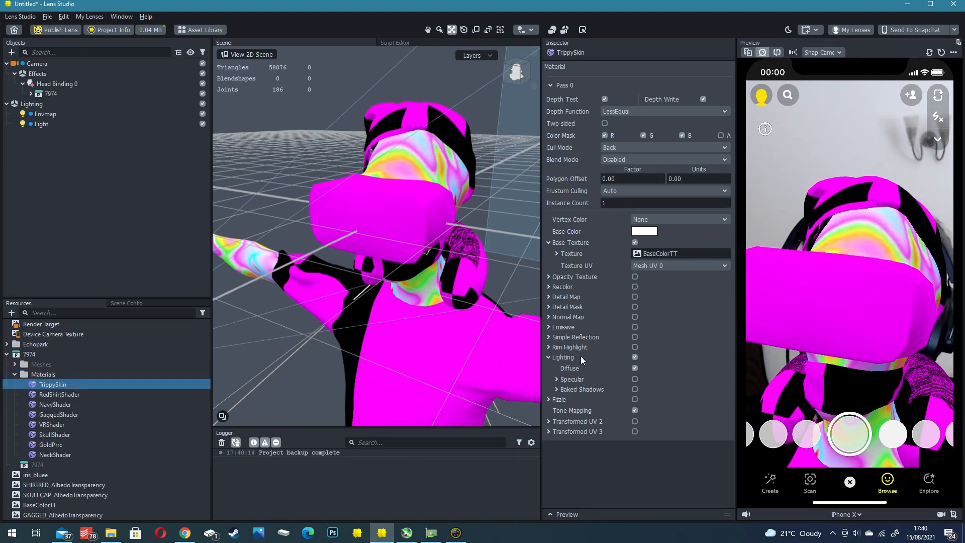
pyautogui.click(636, 380)
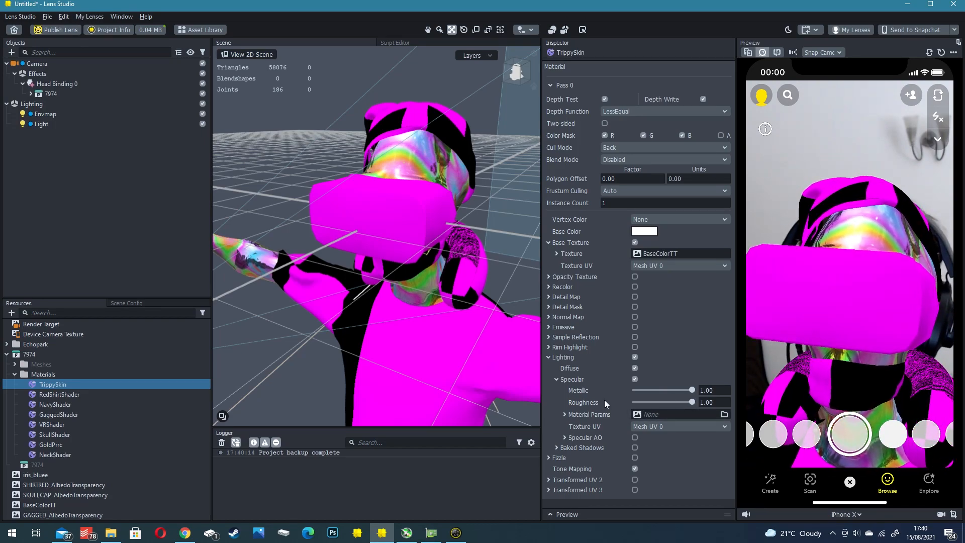
# - Assign the white texture from the Textures folder to TrippySkin's specular Material Params
pyautogui.click(648, 411)
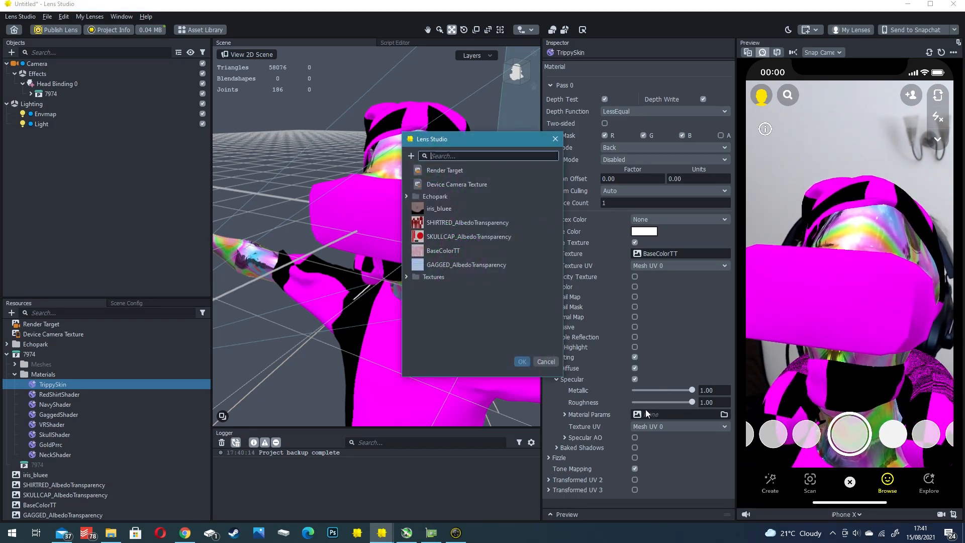
pyautogui.click(407, 277)
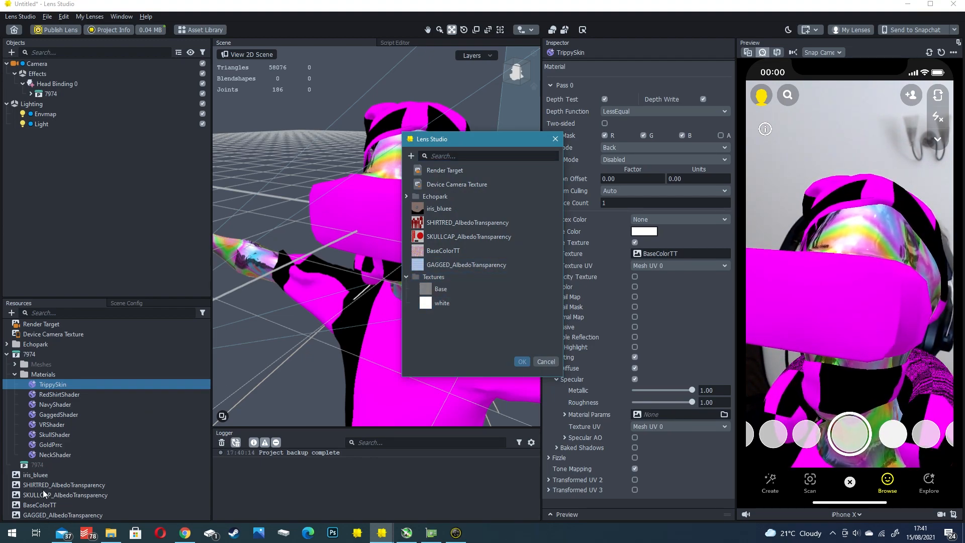
pyautogui.click(449, 303)
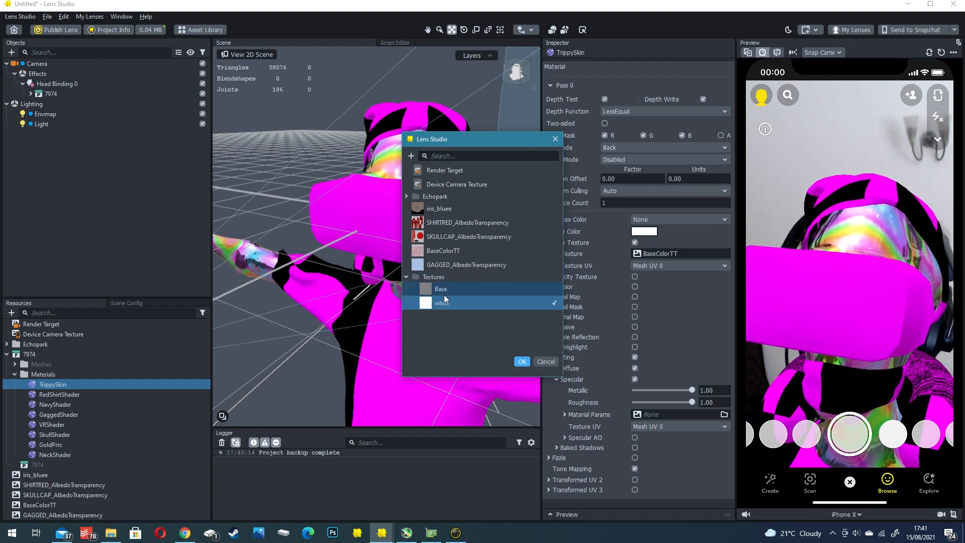
pyautogui.click(522, 361)
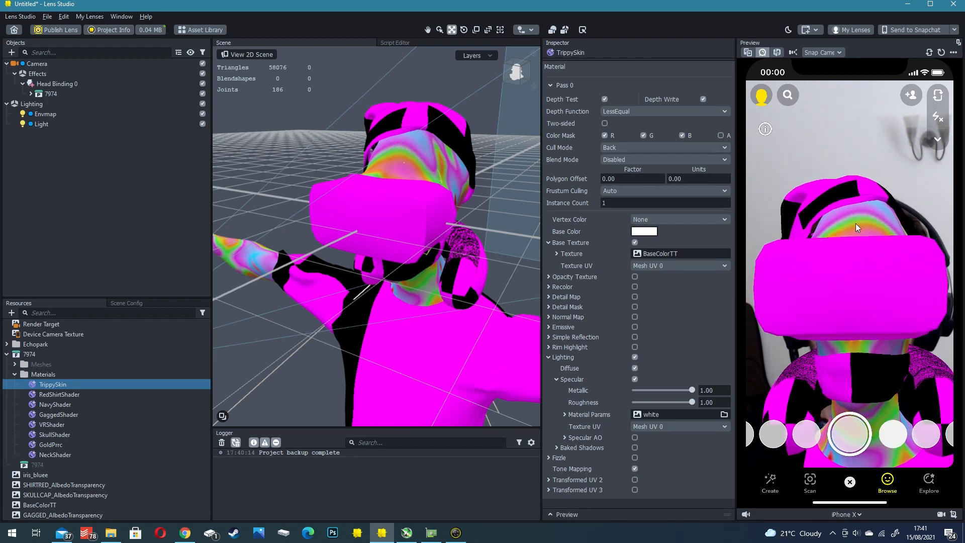
# - Inspect the white and Base textures in the Textures folder
pyautogui.scroll(-2, 49, 450)
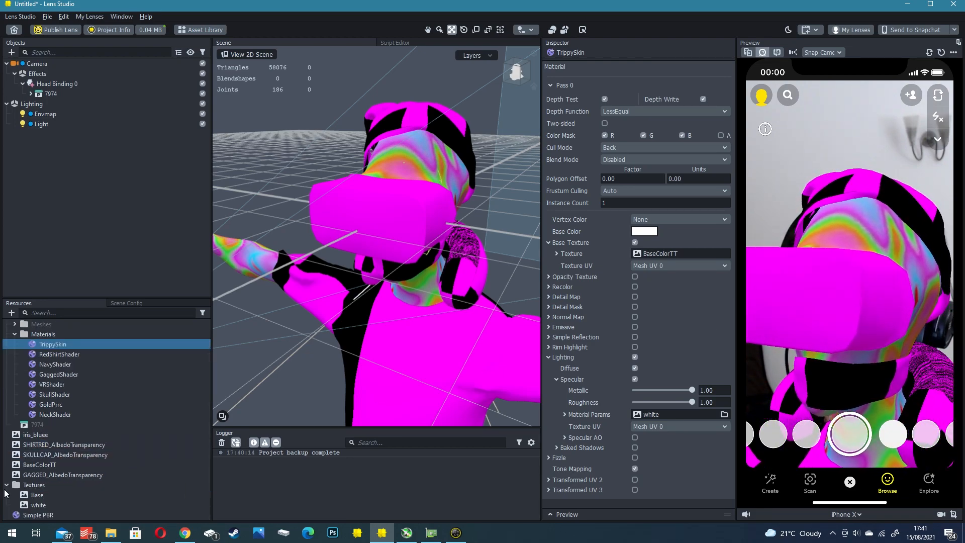
pyautogui.click(40, 506)
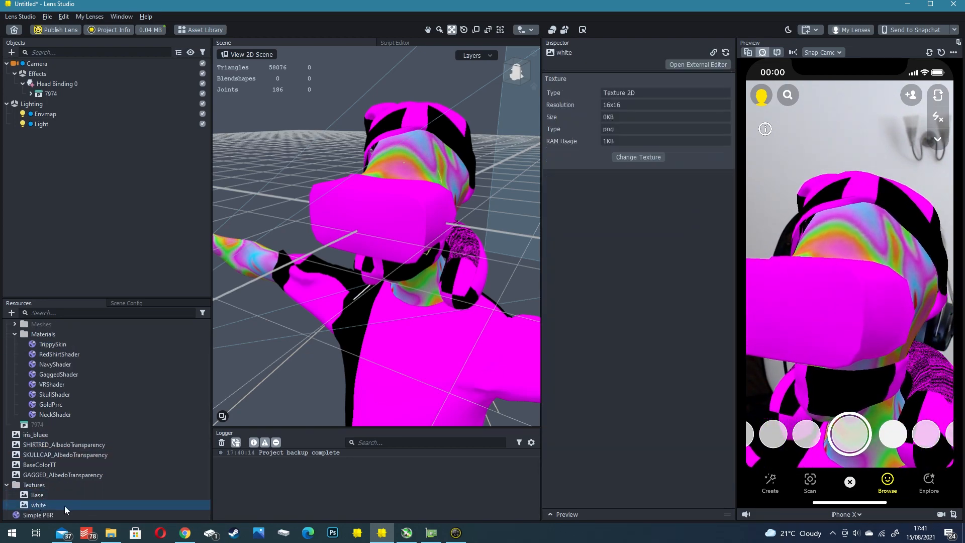
pyautogui.click(35, 513)
pyautogui.click(32, 506)
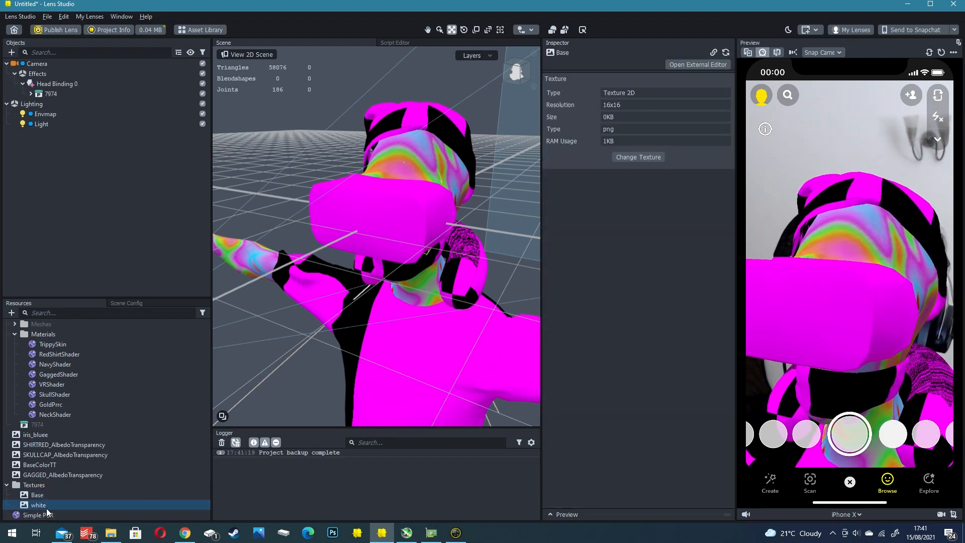
# - Set TrippySkin's specular Metallic to 0.00 and Roughness to 0.708
pyautogui.click(47, 346)
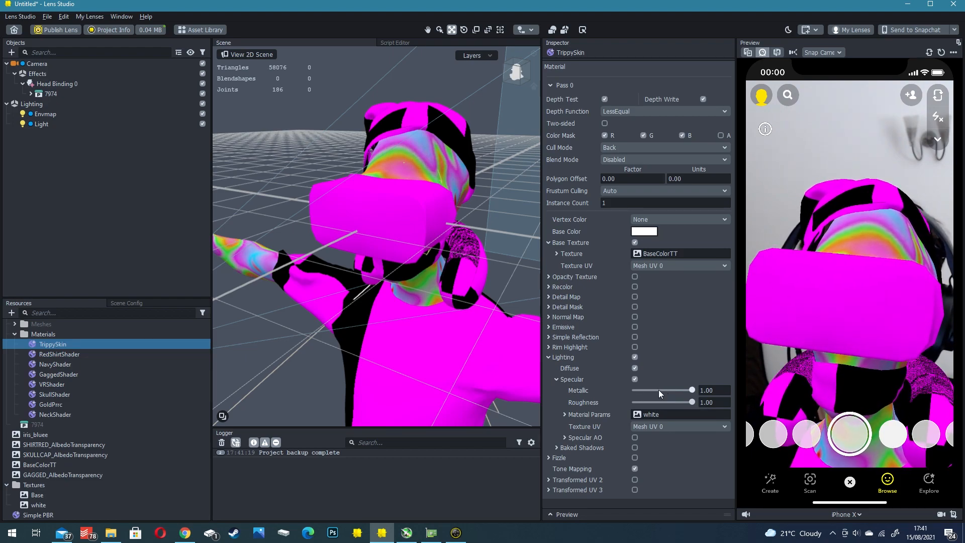
pyautogui.click(564, 415)
pyautogui.click(564, 414)
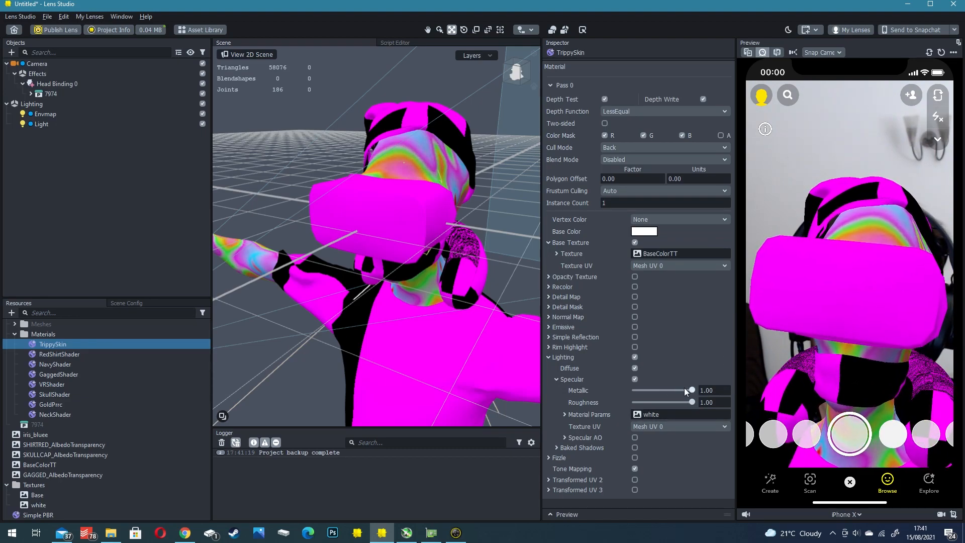
pyautogui.moveTo(691, 388); pyautogui.dragTo(545, 396)
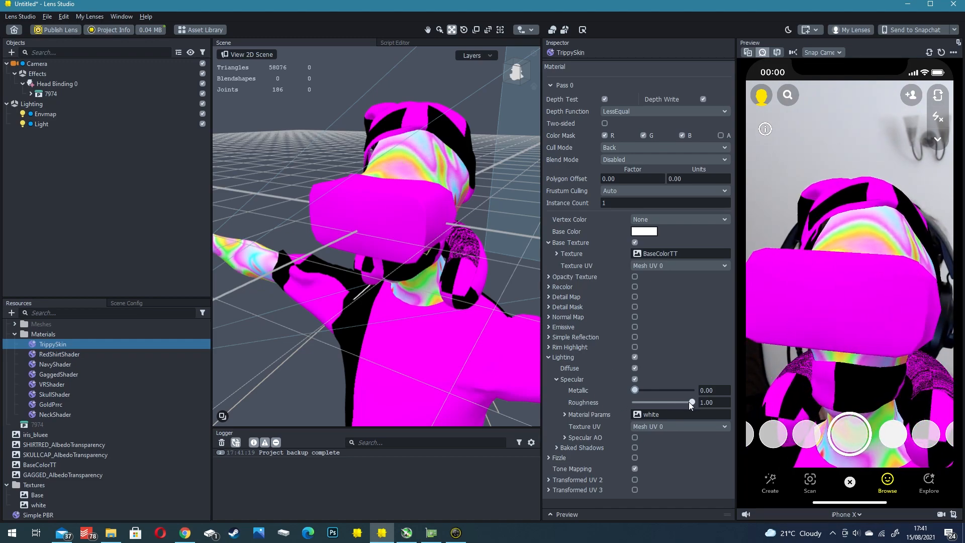
pyautogui.moveTo(690, 401)
pyautogui.mouseDown()
pyautogui.moveTo(626, 405)
pyautogui.moveTo(691, 402)
pyautogui.mouseUp()
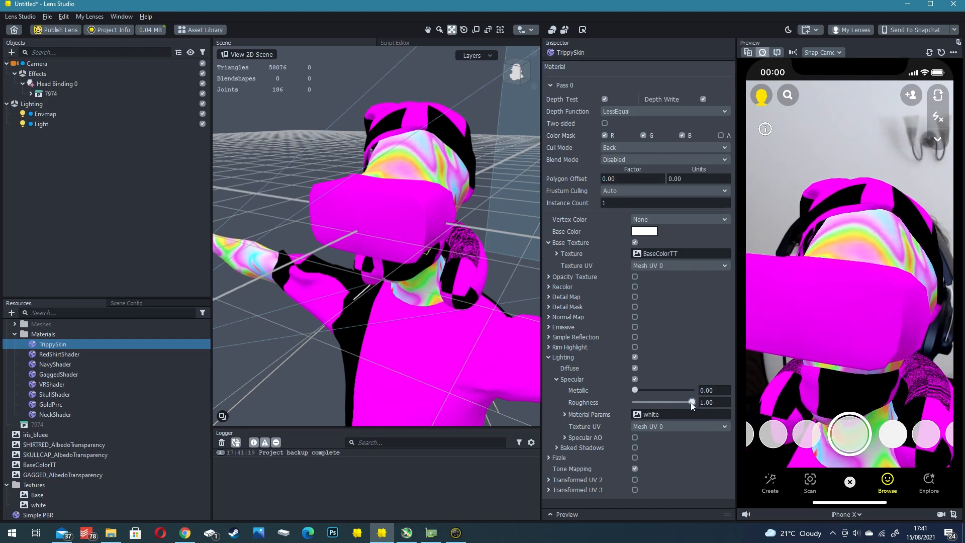
pyautogui.moveTo(692, 402); pyautogui.dragTo(675, 402)
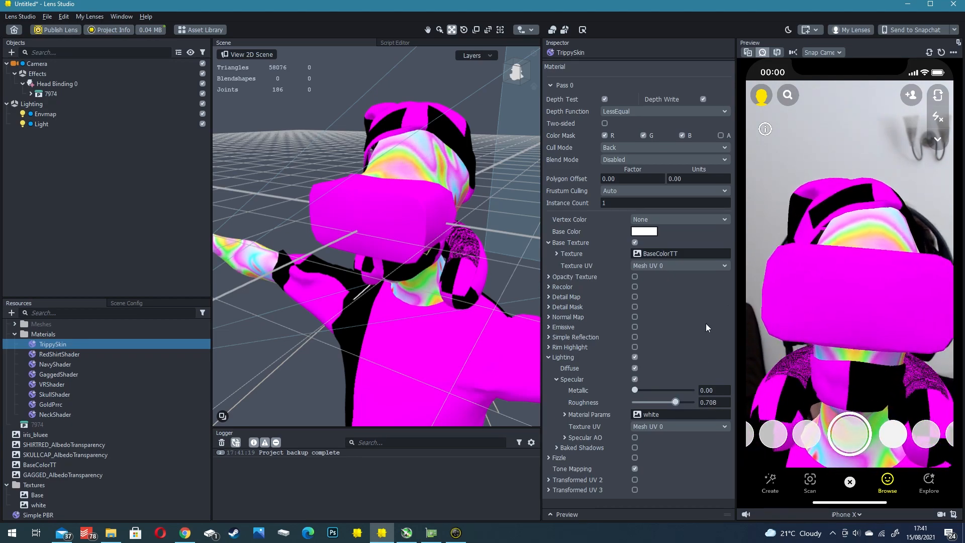
# - Expand the 7974 avatar in the scene hierarchy and select it to show its body parts and transform
pyautogui.click(31, 93)
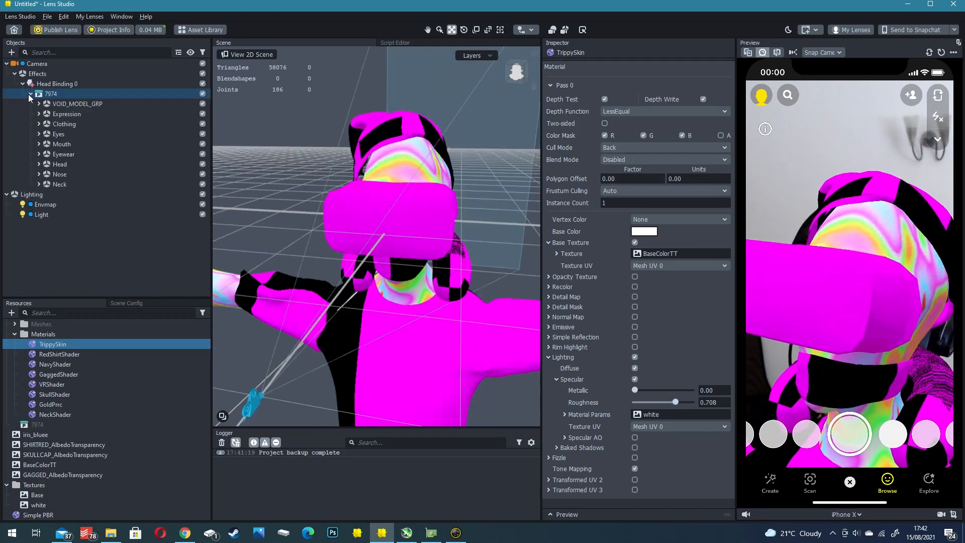
pyautogui.scroll(-4, 303, 206)
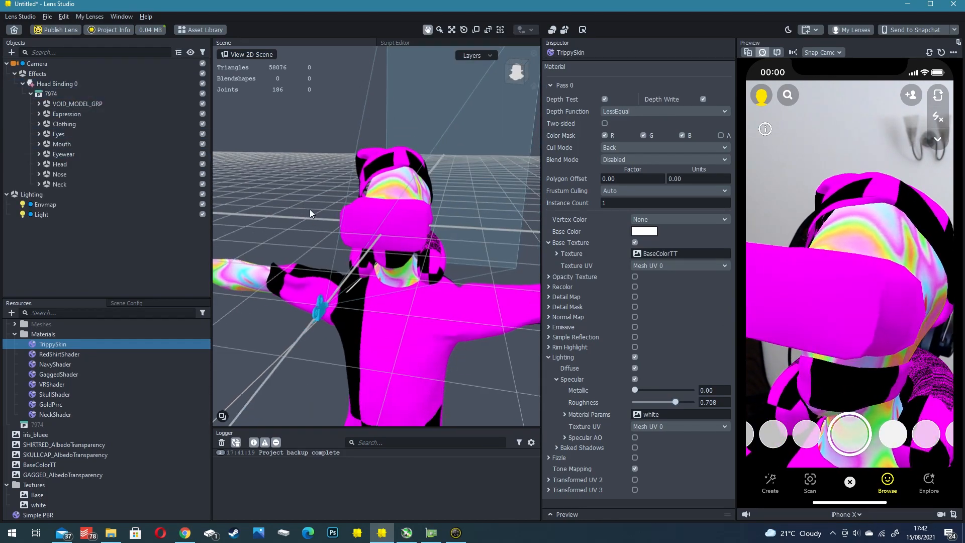
pyautogui.moveTo(310, 210); pyautogui.dragTo(293, 195, button='middle')
pyautogui.click(30, 94)
pyautogui.click(30, 94)
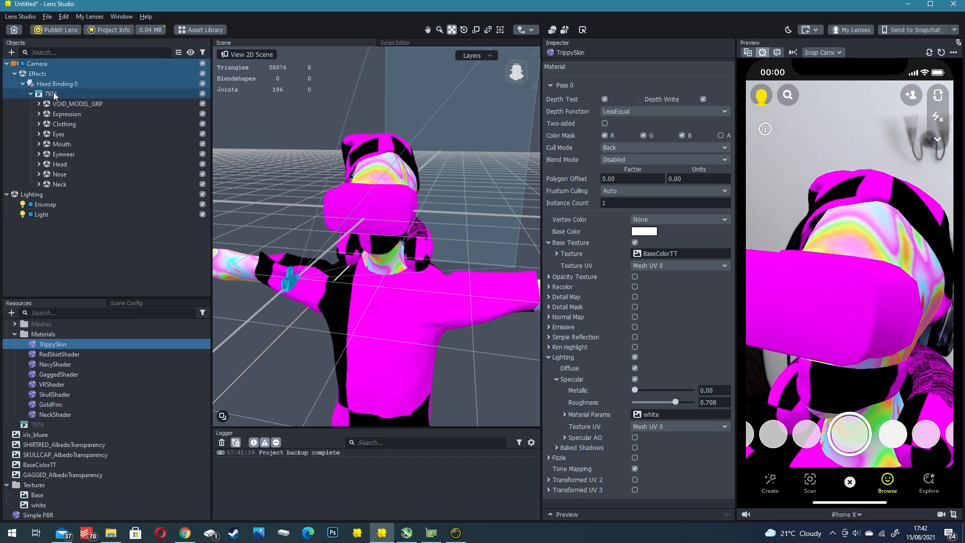
pyautogui.click(54, 93)
pyautogui.scroll(-3, 354, 251)
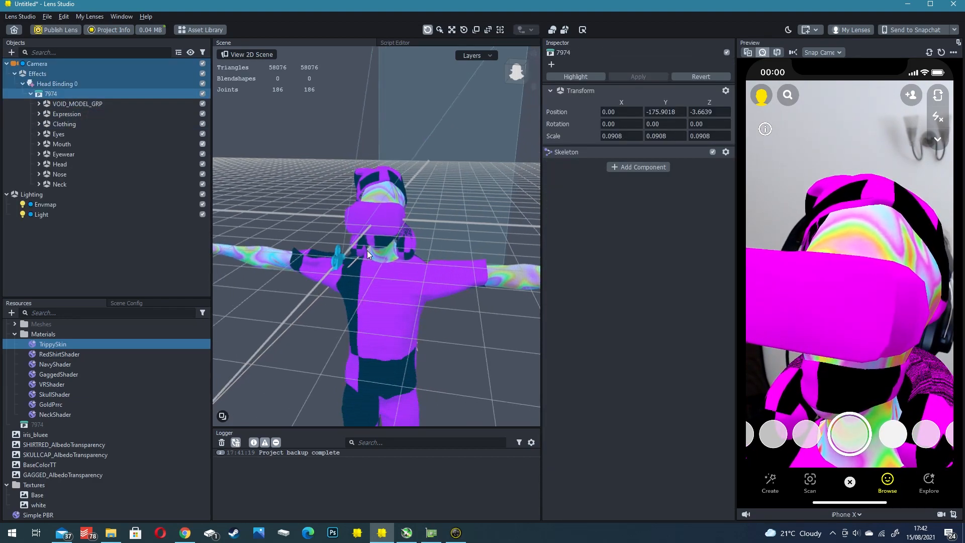
# - Expand VOID_MODEL_GRP through root, pelvis, spine_01 and spine_02, select spine_01, and frame the whole avatar in the scene
pyautogui.click(38, 104)
pyautogui.click(63, 103)
pyautogui.click(47, 114)
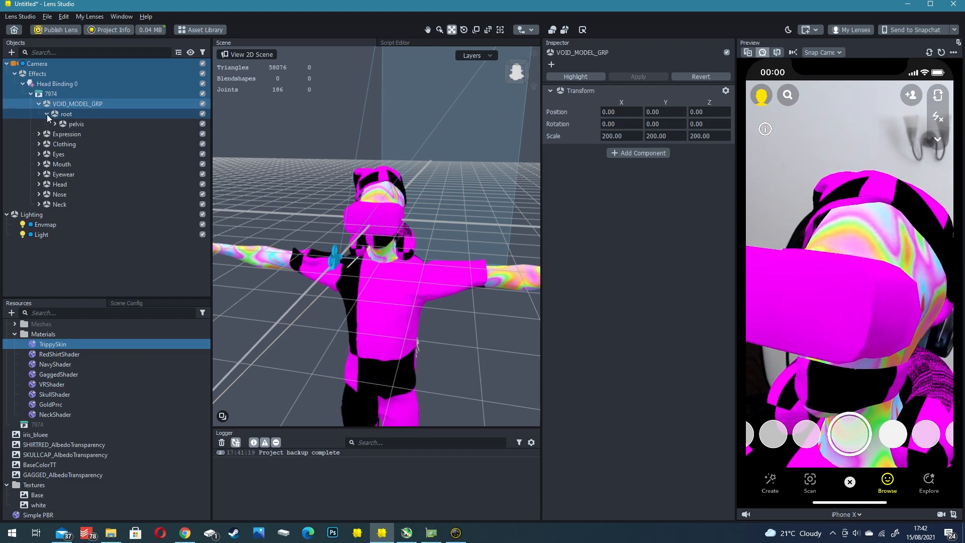
pyautogui.click(65, 123)
pyautogui.click(55, 124)
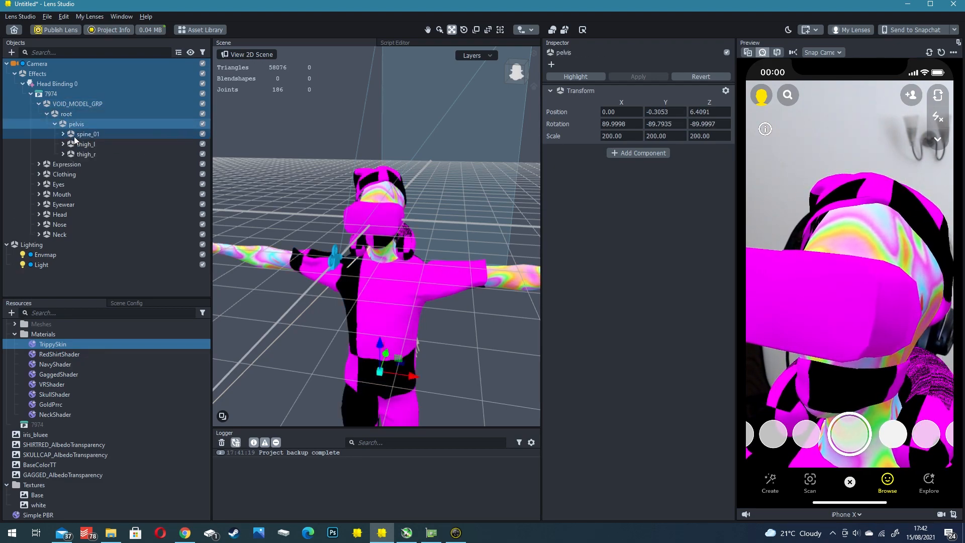
pyautogui.click(63, 134)
pyautogui.click(71, 144)
pyautogui.click(88, 135)
pyautogui.scroll(-2, 337, 232)
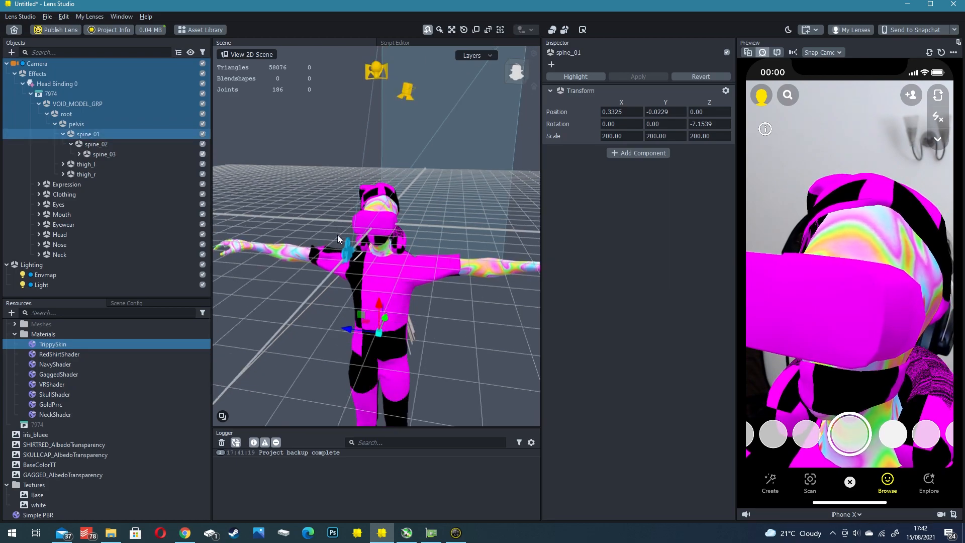
pyautogui.scroll(-2, 338, 231)
pyautogui.moveTo(337, 231); pyautogui.dragTo(332, 209, button='middle')
pyautogui.moveTo(332, 209); pyautogui.dragTo(438, 271, button='right')
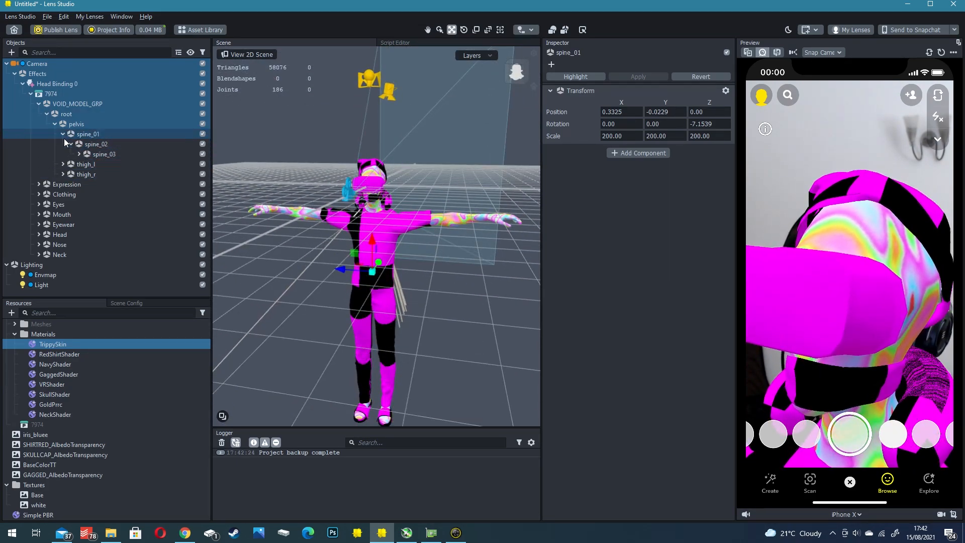
# - Expand the skeleton from spine_03 through spine_05 and clavicle_l to reveal the upperarm_l joint
pyautogui.click(79, 153)
pyautogui.click(87, 163)
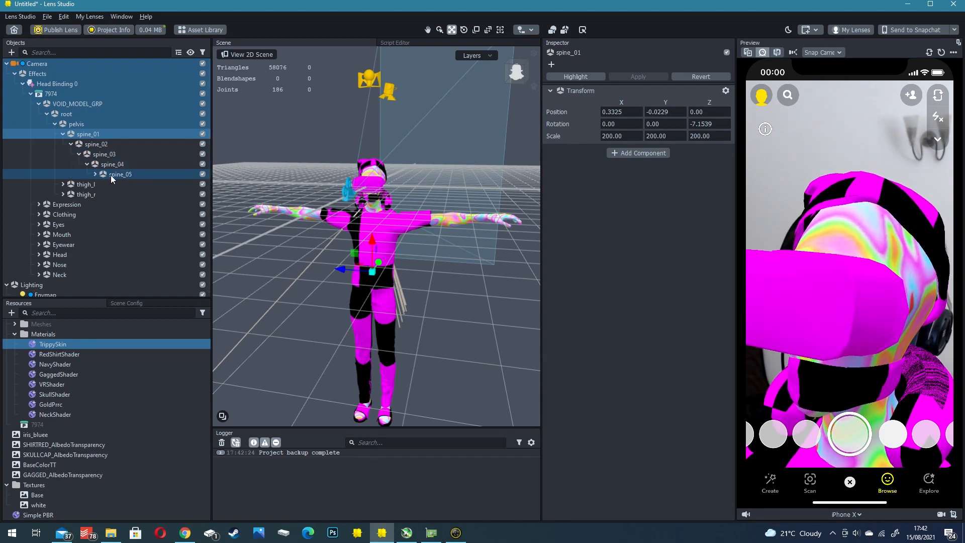
pyautogui.click(95, 174)
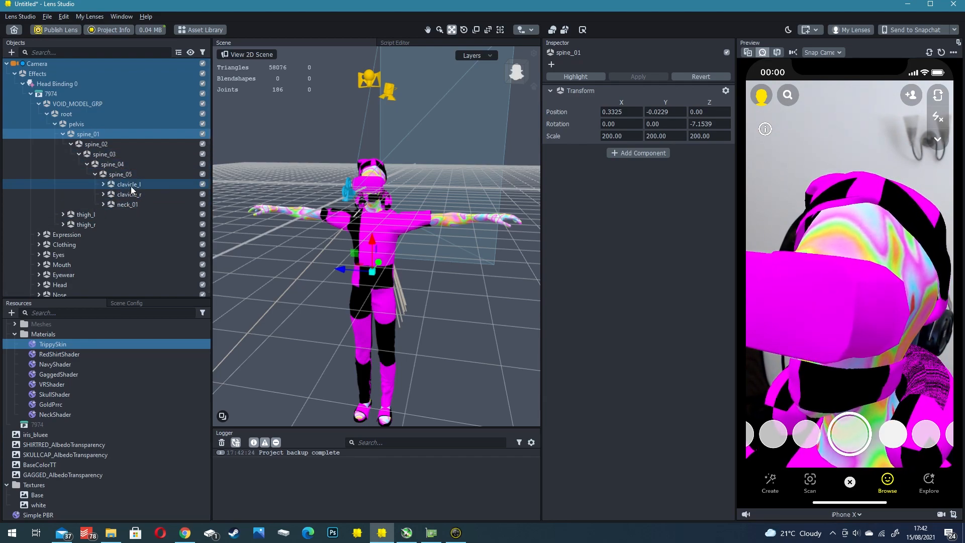
pyautogui.click(103, 186)
# - Rotate the avatar's left arm at the upperarm_l joint down beside the body, undoing the stray change
pyautogui.click(423, 217)
pyautogui.press('e')
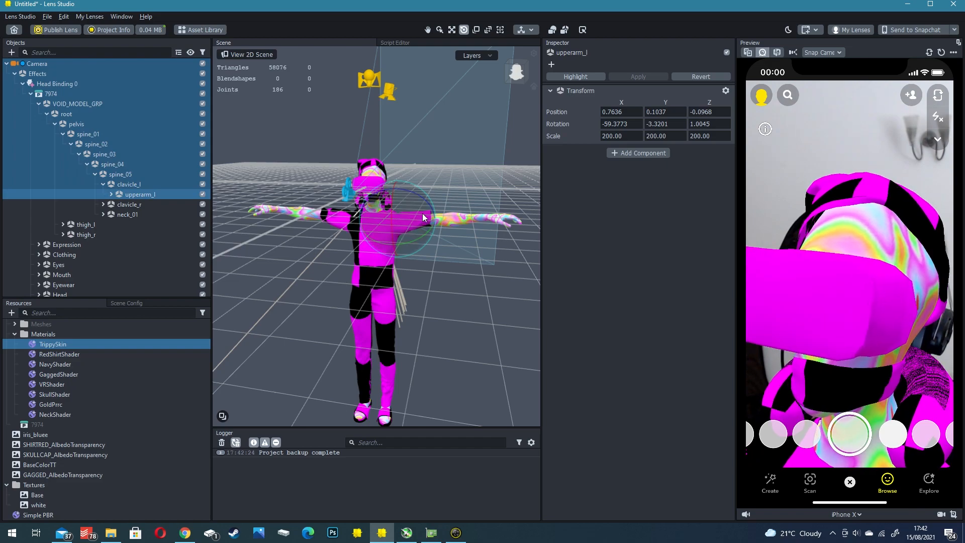
pyautogui.moveTo(426, 200); pyautogui.dragTo(405, 198)
pyautogui.click(424, 208)
pyautogui.hotkey('ctrl', 'z')
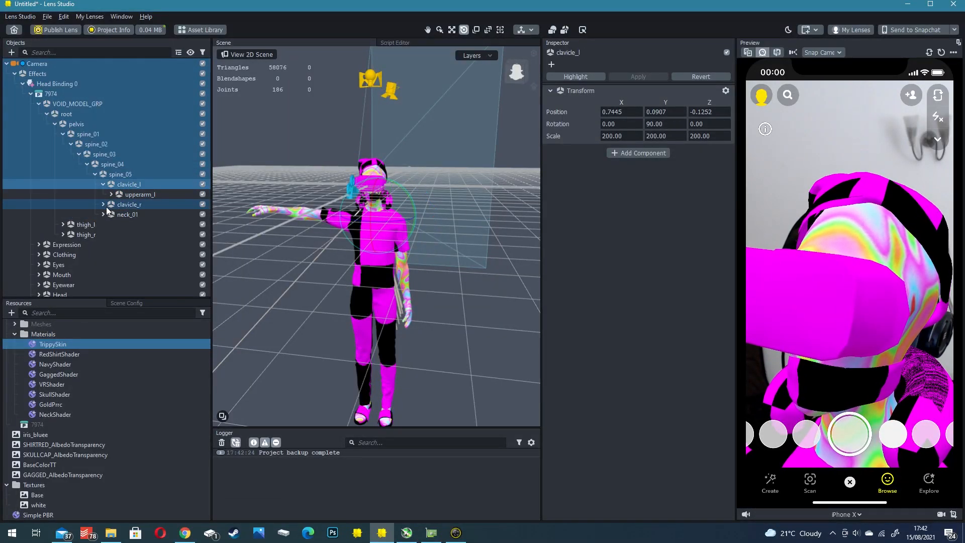
# - Rotate the avatar's right arm at the upperarm_r joint down beside the body, to about X -53, Y 80, Z 34
pyautogui.click(103, 204)
pyautogui.click(130, 215)
pyautogui.moveTo(370, 192); pyautogui.dragTo(328, 207)
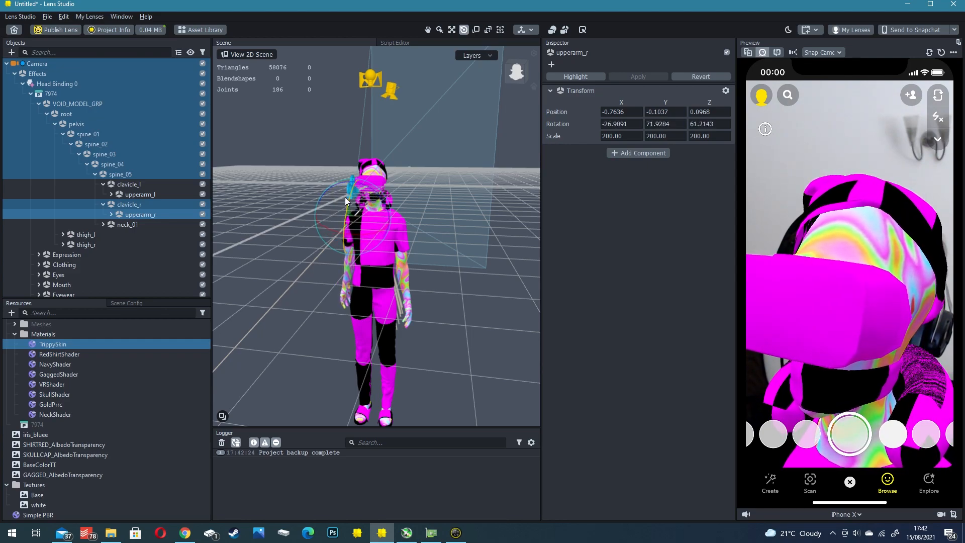
pyautogui.moveTo(348, 197); pyautogui.dragTo(350, 199)
pyautogui.keyDown('alt'); pyautogui.moveTo(343, 275); pyautogui.dragTo(371, 272); pyautogui.keyUp('alt')
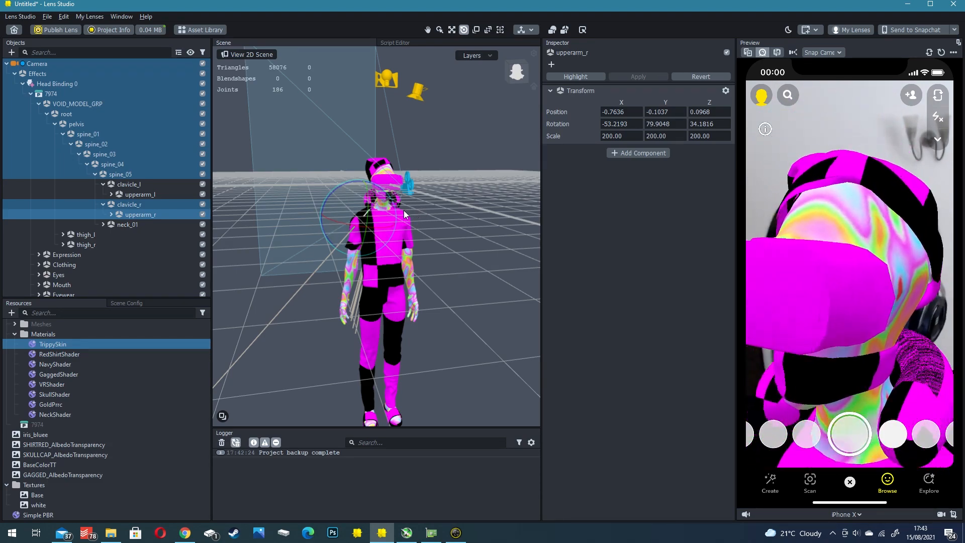
pyautogui.moveTo(395, 213); pyautogui.dragTo(411, 197, button='middle')
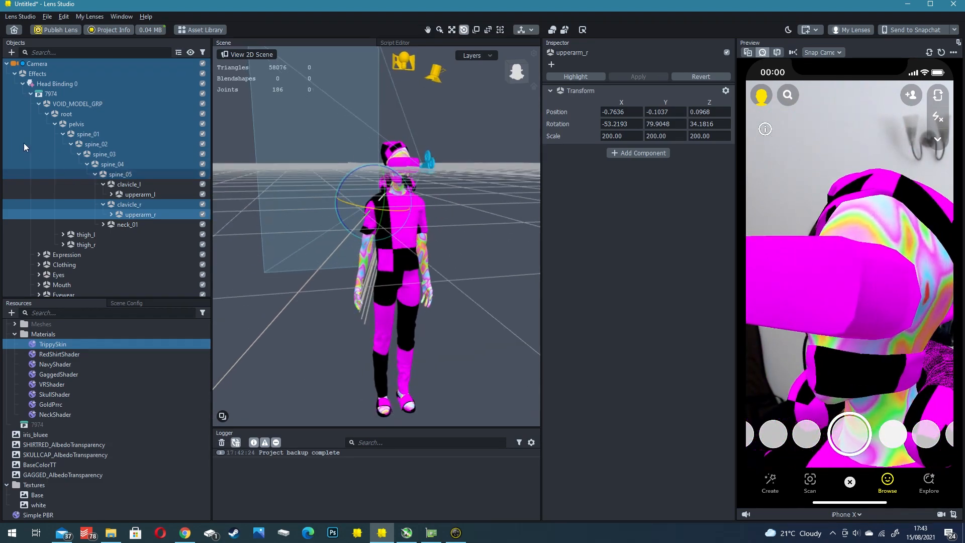
# - Collapse VOID_MODEL_GRP and expand the Expression, Clothing, Eyes and Mouth groups, selecting the Surprised mesh
pyautogui.click(65, 102)
pyautogui.press('Left')
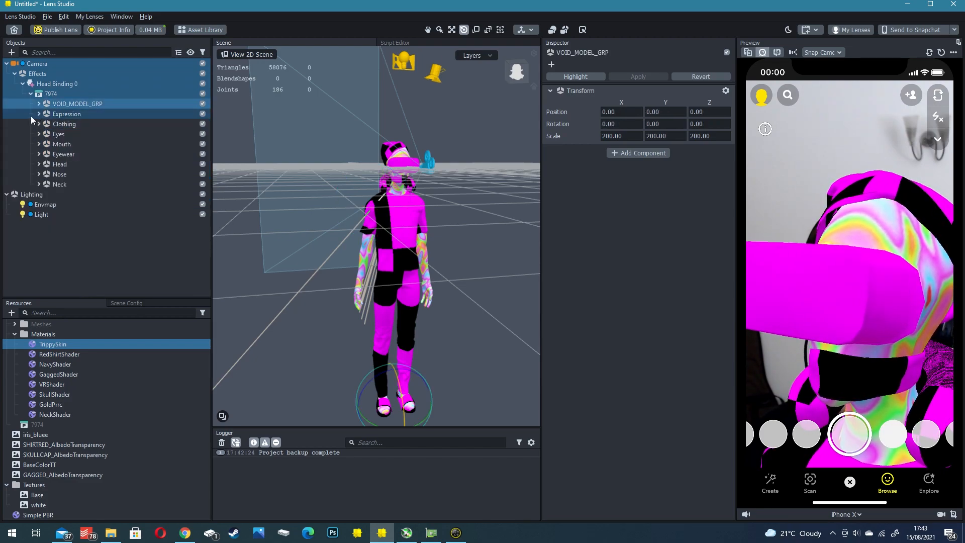
pyautogui.click(39, 114)
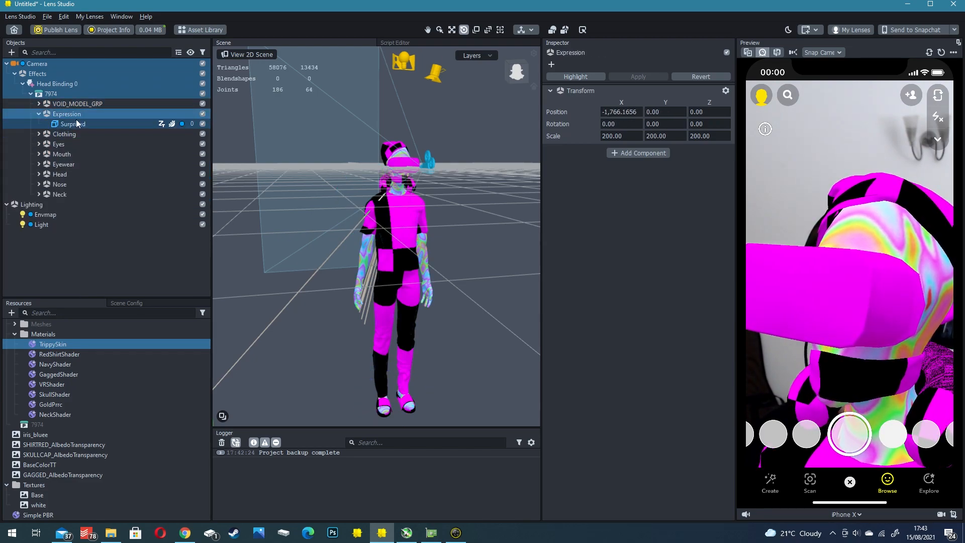
pyautogui.click(71, 123)
pyautogui.click(39, 134)
pyautogui.click(39, 154)
pyautogui.click(39, 174)
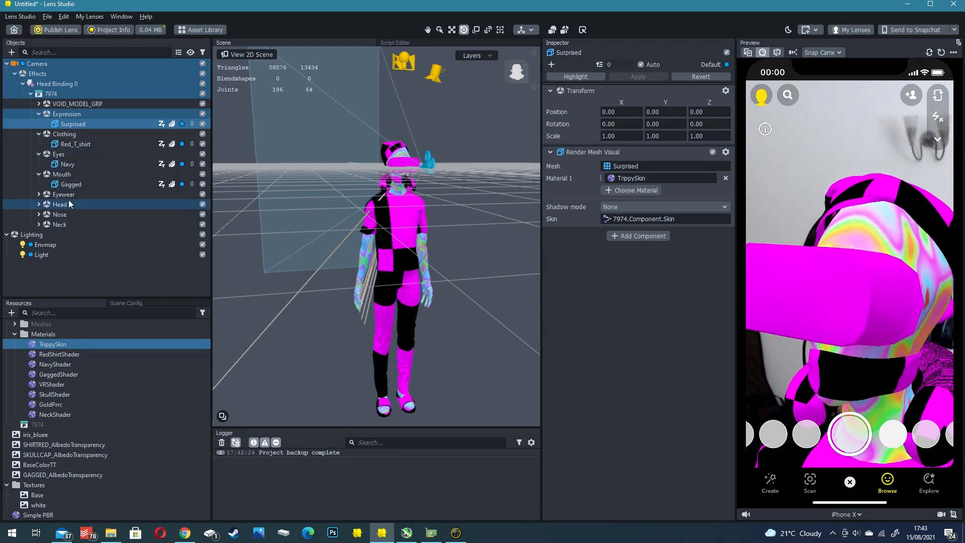
# - Toggle the Mouth group's visibility to compare the avatar's face with and without the Gagged mask
pyautogui.scroll(3, 420, 191)
pyautogui.keyDown('alt'); pyautogui.moveTo(420, 191); pyautogui.dragTo(372, 274); pyautogui.keyUp('alt')
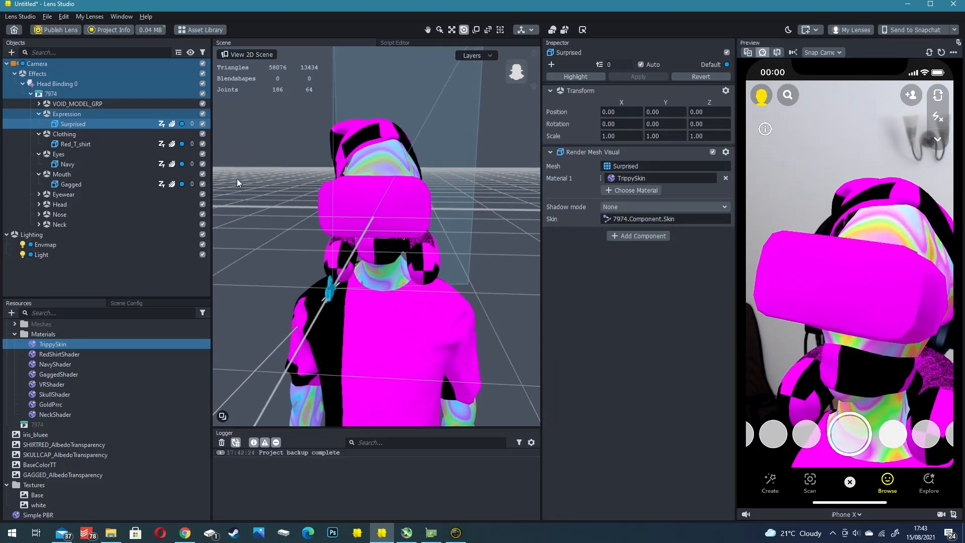
pyautogui.click(69, 174)
pyautogui.click(202, 173)
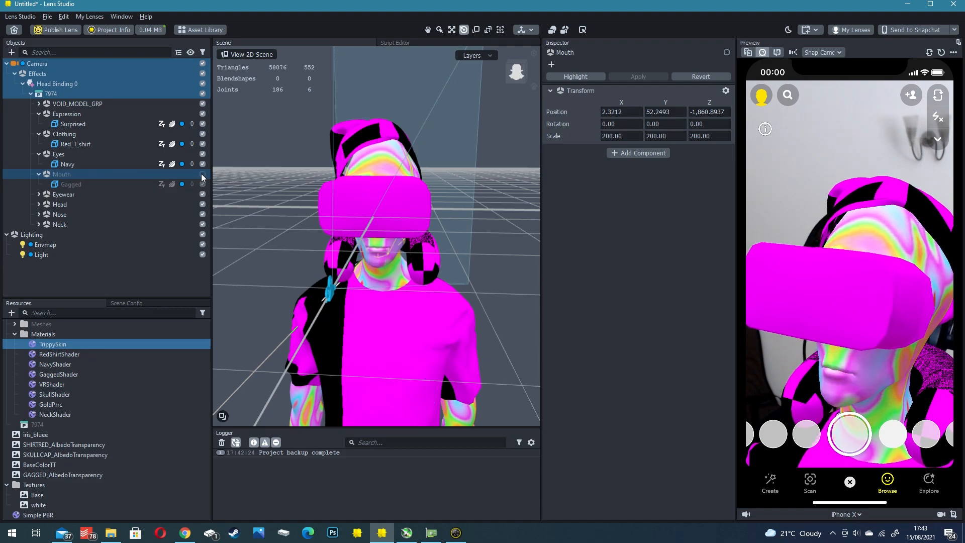
pyautogui.click(80, 184)
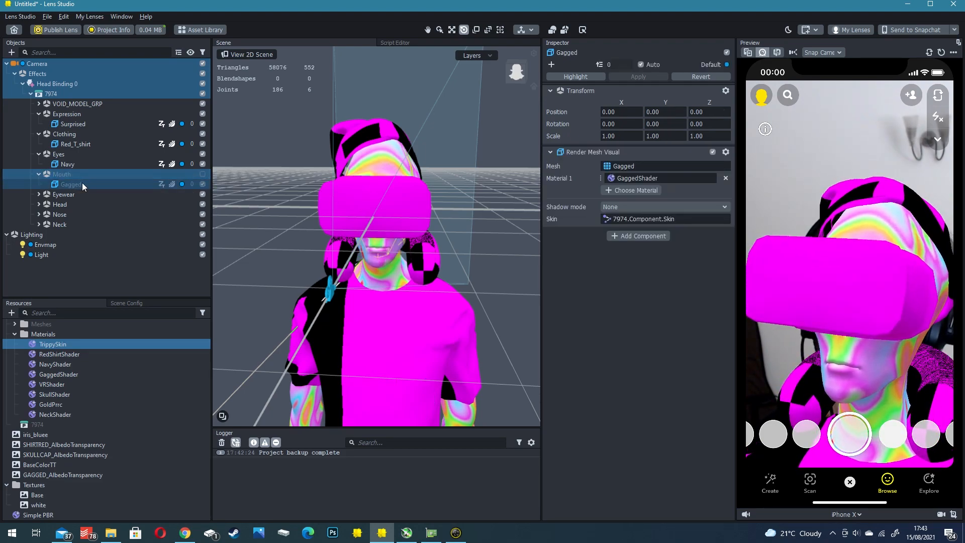
pyautogui.click(203, 174)
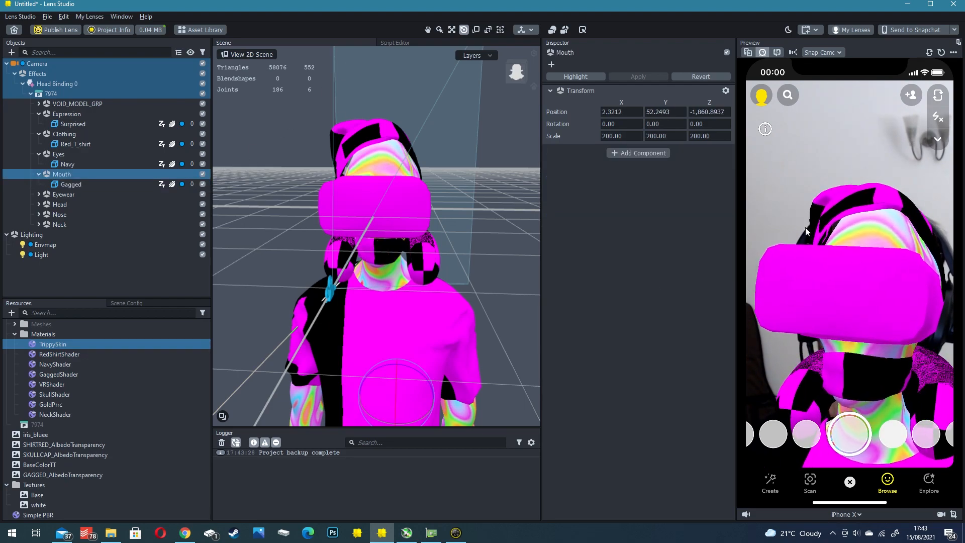
pyautogui.click(202, 174)
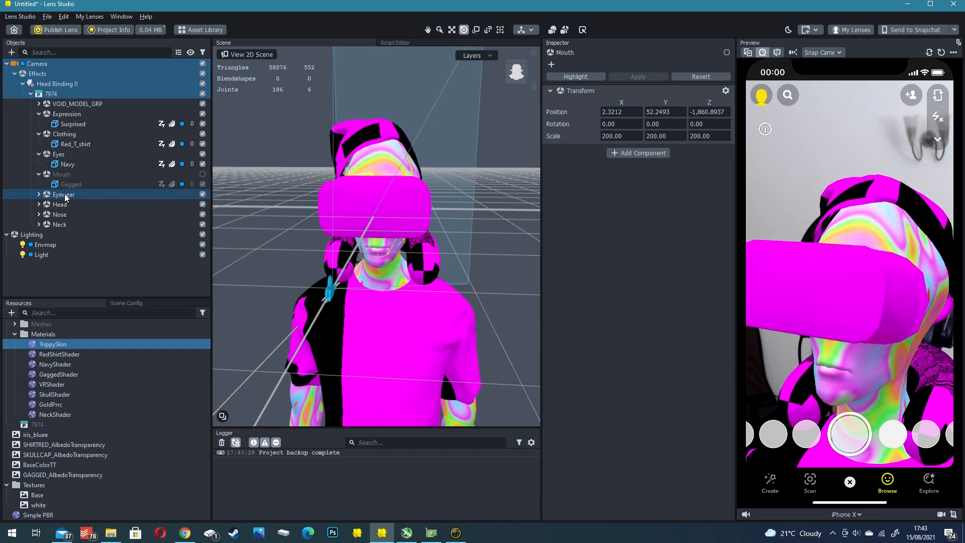
# - Test hiding and showing the Eyewear, Mouth, Eyes and Clothing groups on the avatar
pyautogui.click(202, 194)
pyautogui.click(202, 195)
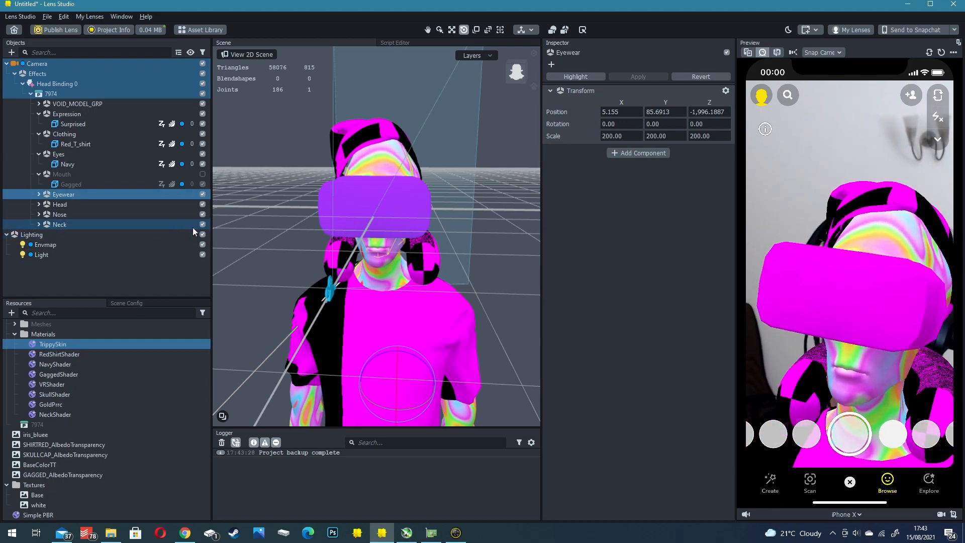
pyautogui.click(201, 174)
pyautogui.click(202, 174)
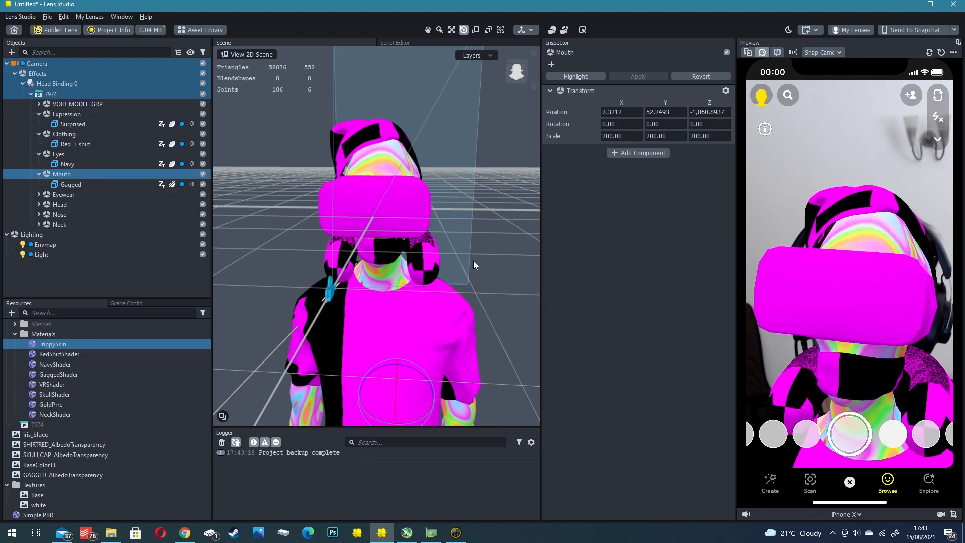
pyautogui.click(202, 174)
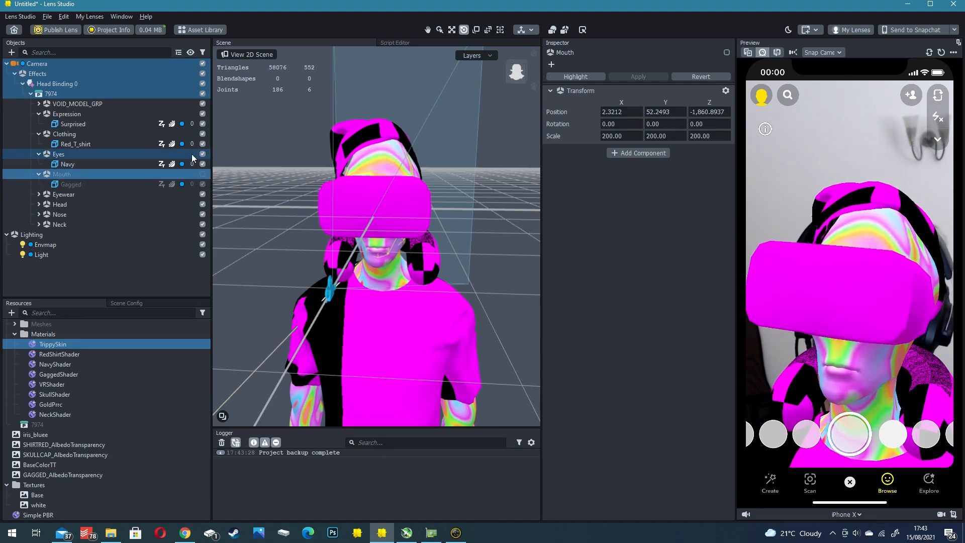
pyautogui.click(204, 154)
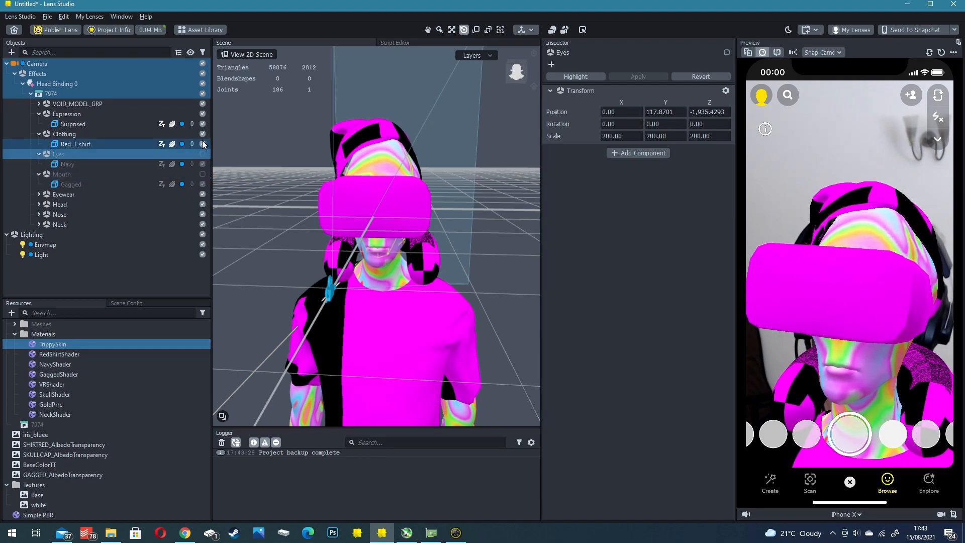
pyautogui.click(202, 134)
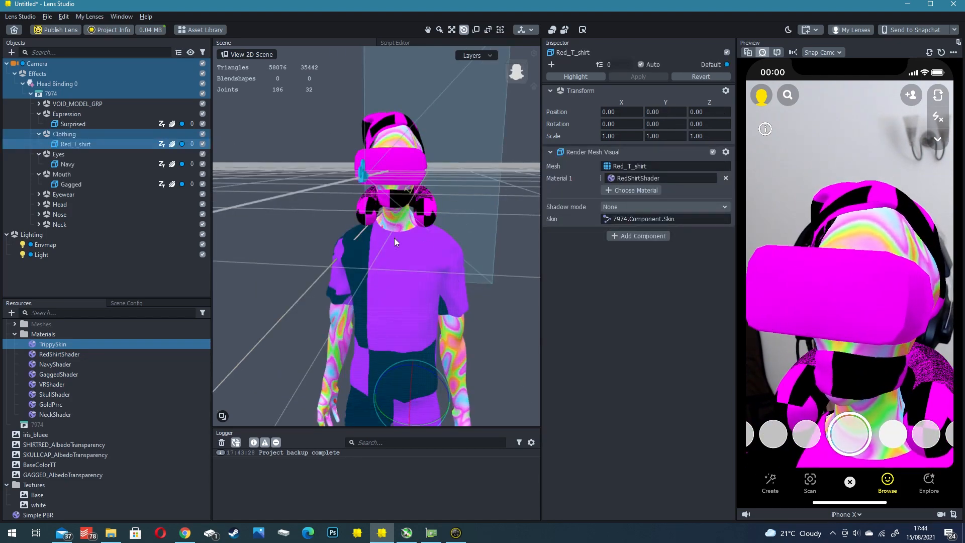
# - Assign SHIRTRED_AlbedoTransparency as the base texture of the RedShirtShader material
pyautogui.moveTo(440, 286); pyautogui.dragTo(436, 220, button='right')
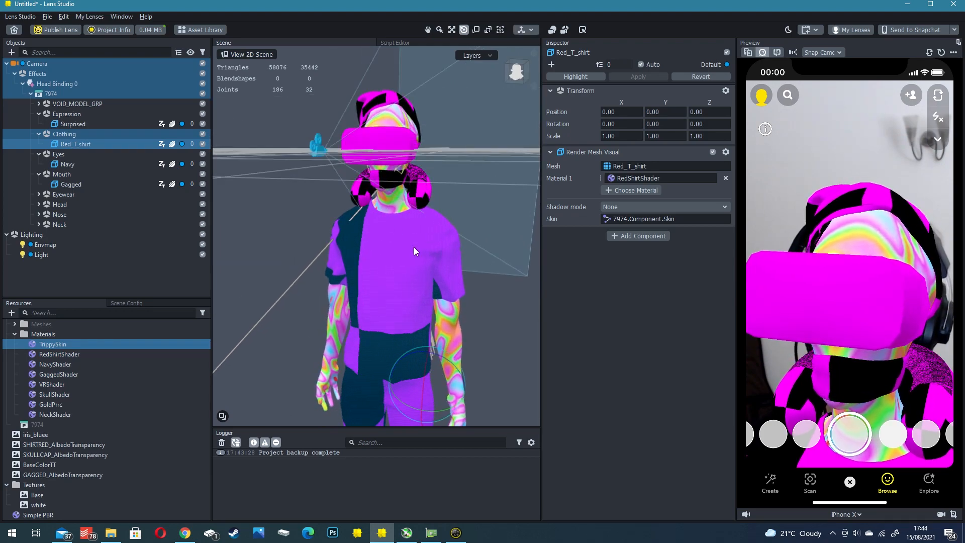
pyautogui.click(47, 344)
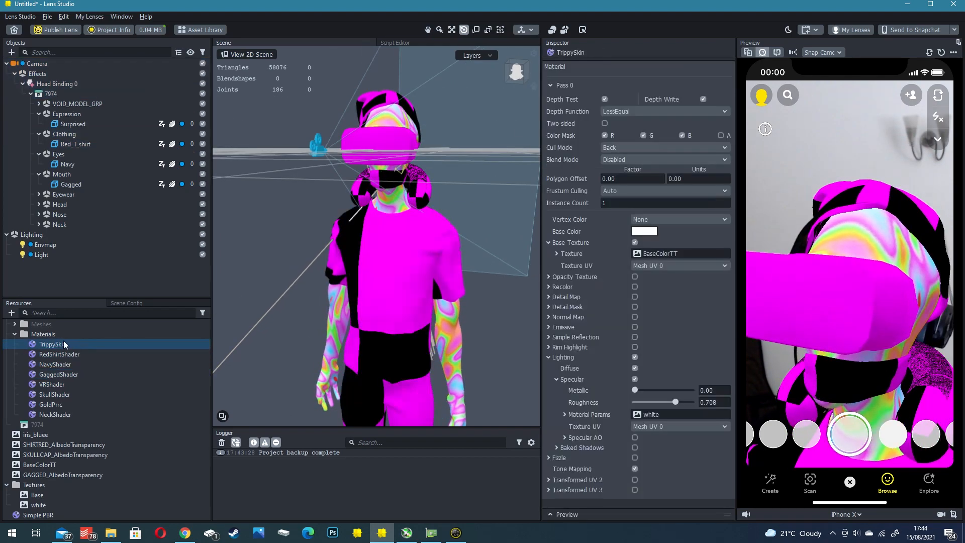
pyautogui.click(47, 354)
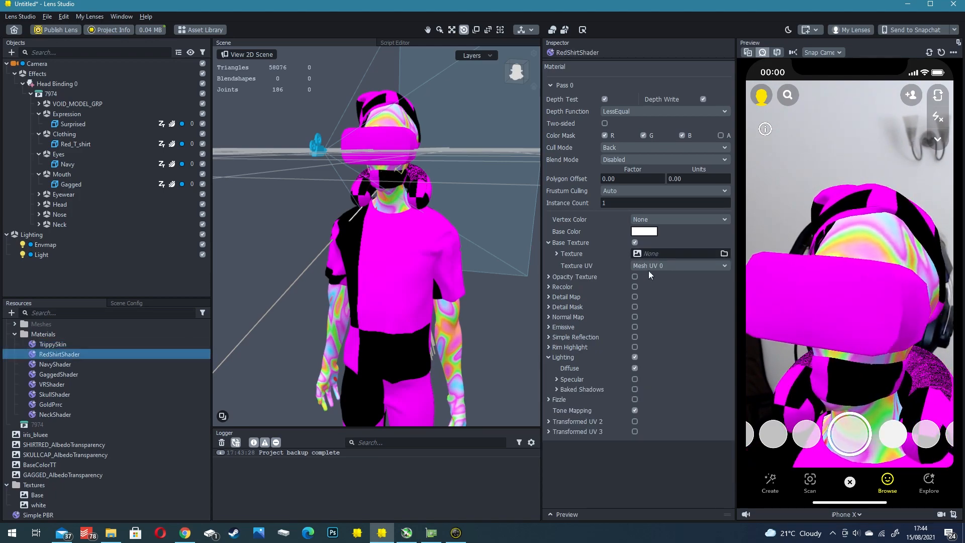
pyautogui.click(662, 252)
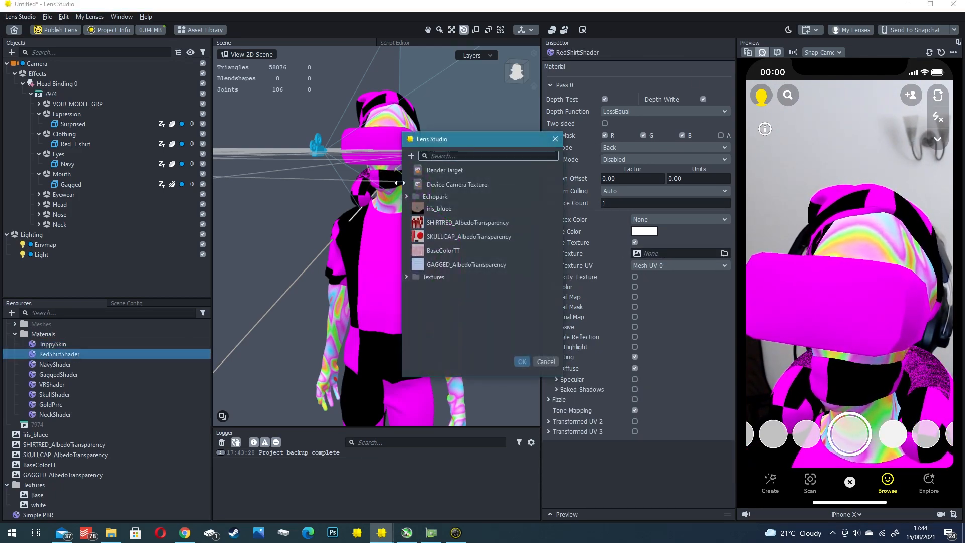
pyautogui.click(451, 222)
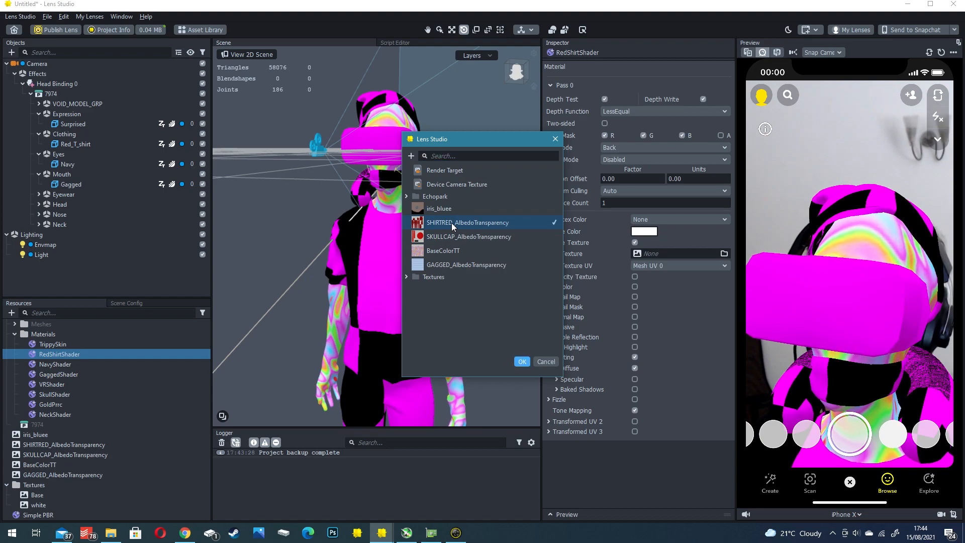
pyautogui.click(520, 361)
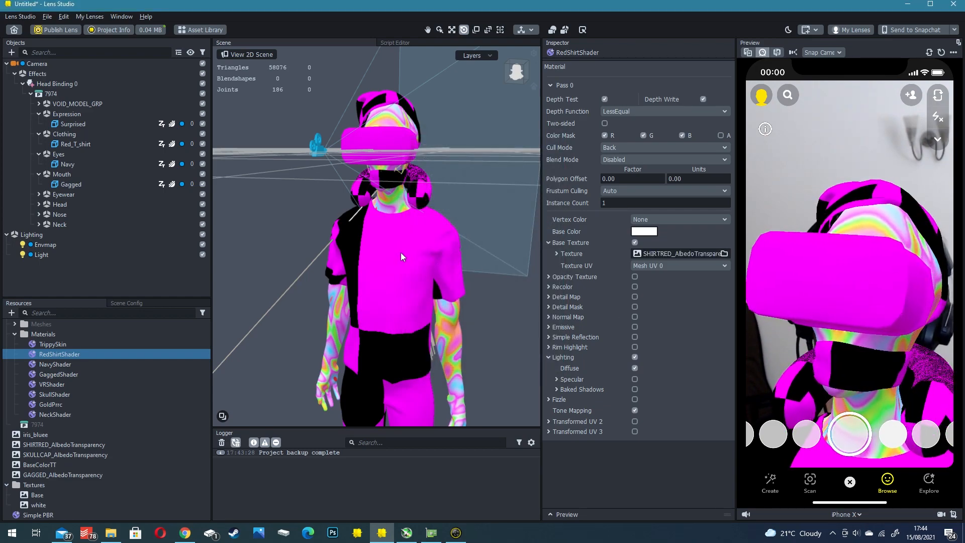
pyautogui.moveTo(401, 207)
pyautogui.mouseDown(button='right')
pyautogui.moveTo(363, 222)
pyautogui.moveTo(397, 210)
pyautogui.moveTo(359, 213)
pyautogui.moveTo(387, 252)
pyautogui.moveTo(396, 227)
pyautogui.moveTo(357, 232)
pyautogui.moveTo(453, 239)
pyautogui.moveTo(423, 246)
pyautogui.moveTo(434, 226)
pyautogui.moveTo(411, 220)
pyautogui.mouseUp(button='right')
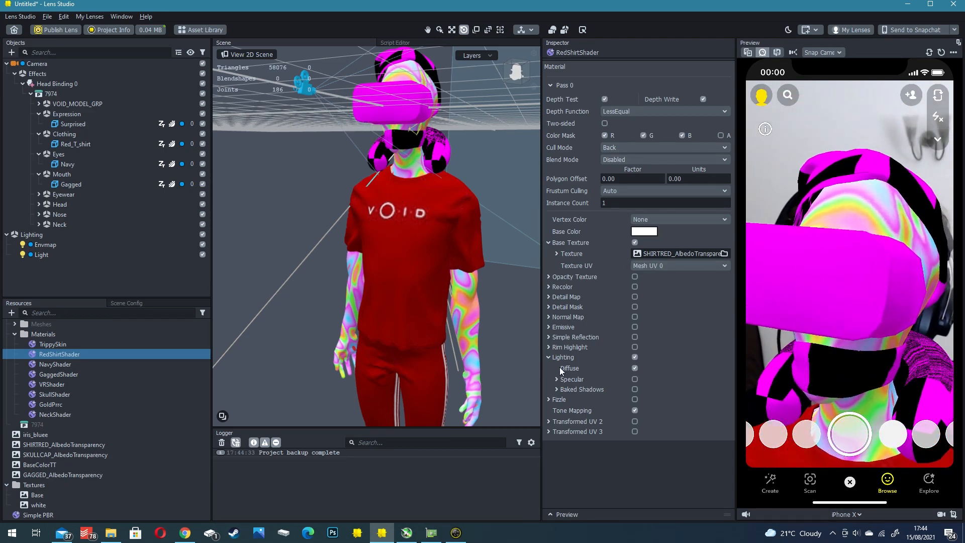
# - Enable Specular on RedShirtShader, with the white texture as Material Params and Metallic at 0
pyautogui.click(634, 379)
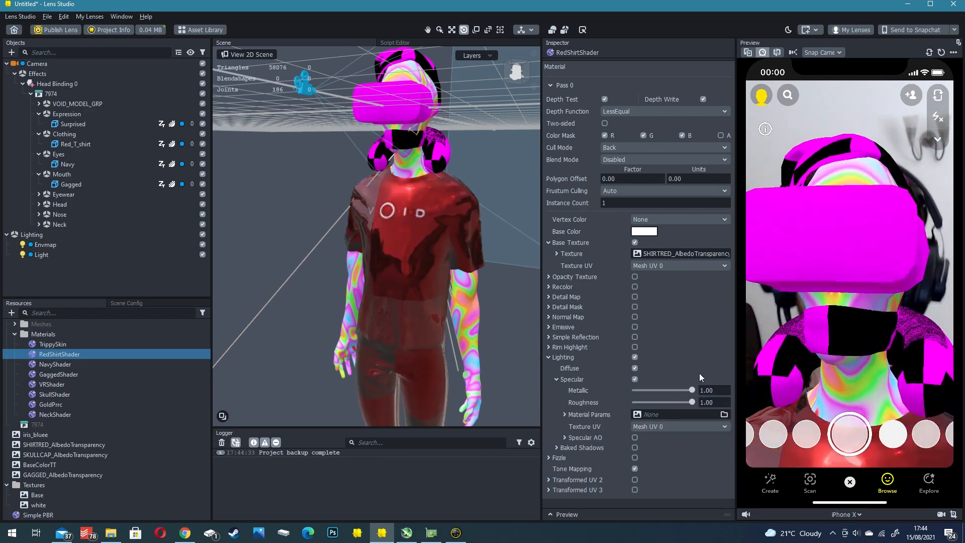
pyautogui.click(650, 415)
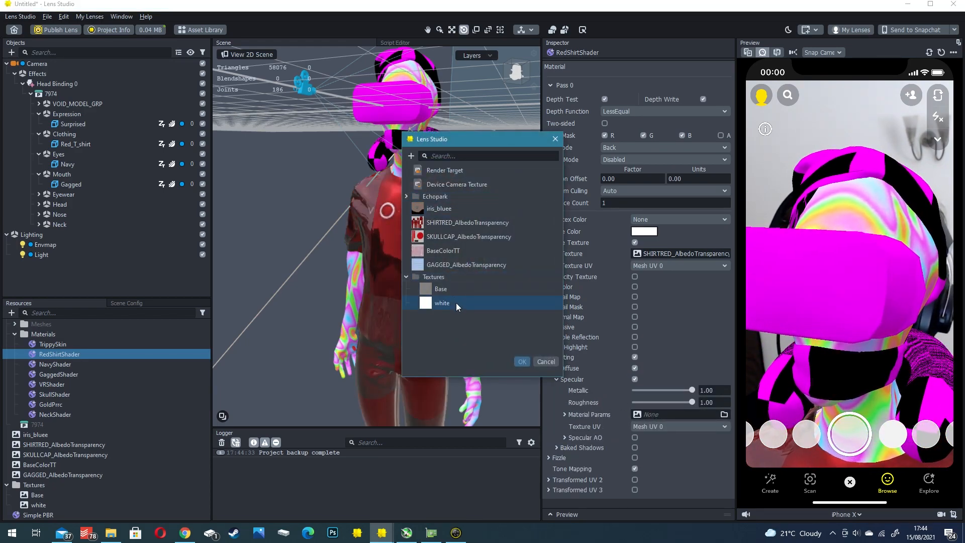
pyautogui.doubleClick(456, 303)
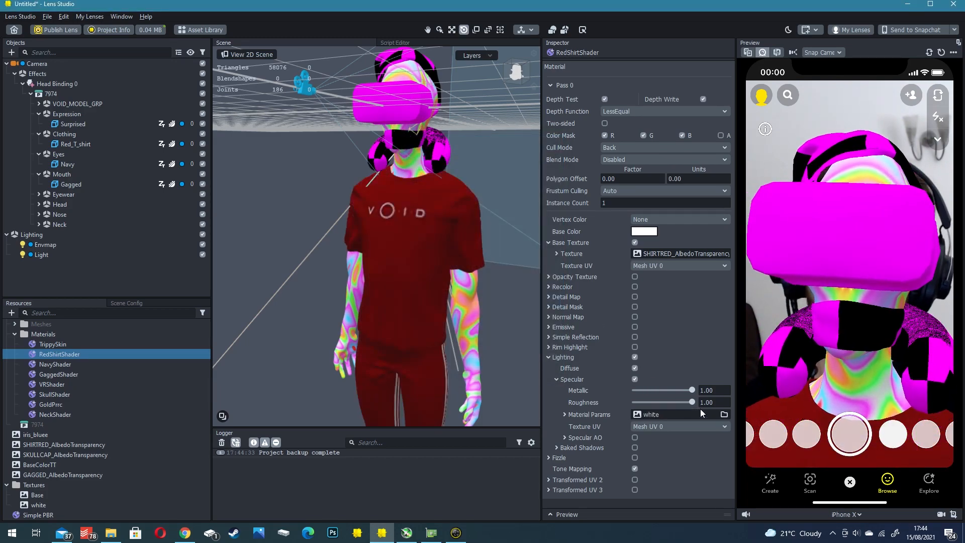
pyautogui.moveTo(395, 309); pyautogui.dragTo(378, 289, button='right')
pyautogui.moveTo(678, 388); pyautogui.dragTo(633, 390)
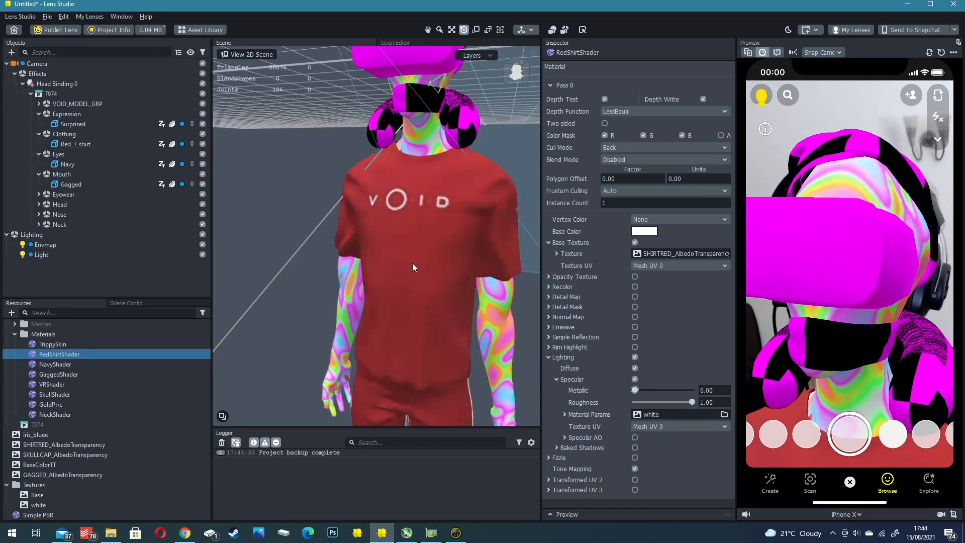
pyautogui.moveTo(411, 274); pyautogui.dragTo(417, 221, button='right')
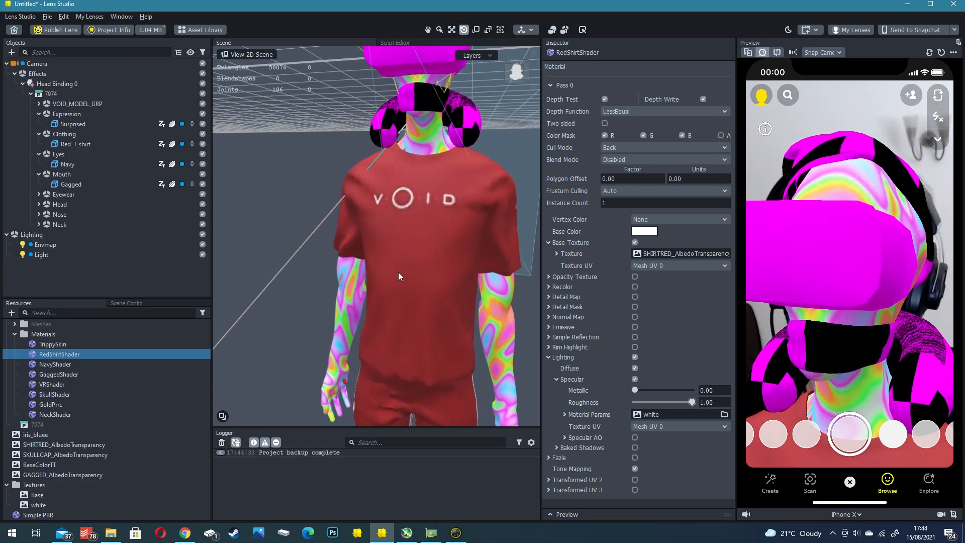
pyautogui.moveTo(373, 255)
pyautogui.mouseDown(button='right')
pyautogui.moveTo(464, 250)
pyautogui.moveTo(382, 246)
pyautogui.moveTo(364, 254)
pyautogui.moveTo(409, 252)
pyautogui.moveTo(378, 255)
pyautogui.mouseUp(button='right')
pyautogui.scroll(-3, 394, 243)
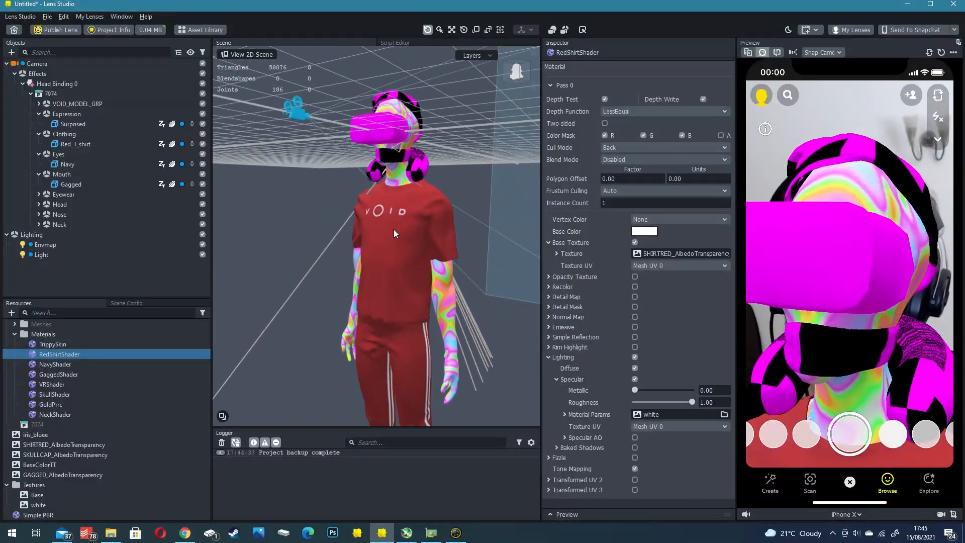
# - Select the Skullcap mesh to identify its material, and assign SKULLCAP_AlbedoTransparency as SkullShader's base texture
pyautogui.moveTo(399, 216); pyautogui.dragTo(373, 140, button='right')
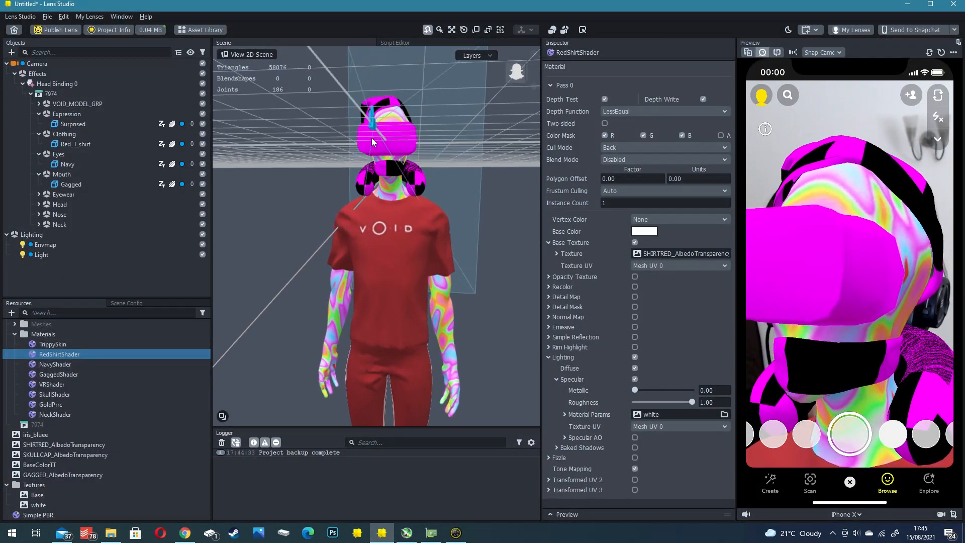
pyautogui.moveTo(373, 140); pyautogui.dragTo(376, 189, button='middle')
pyautogui.click(378, 185)
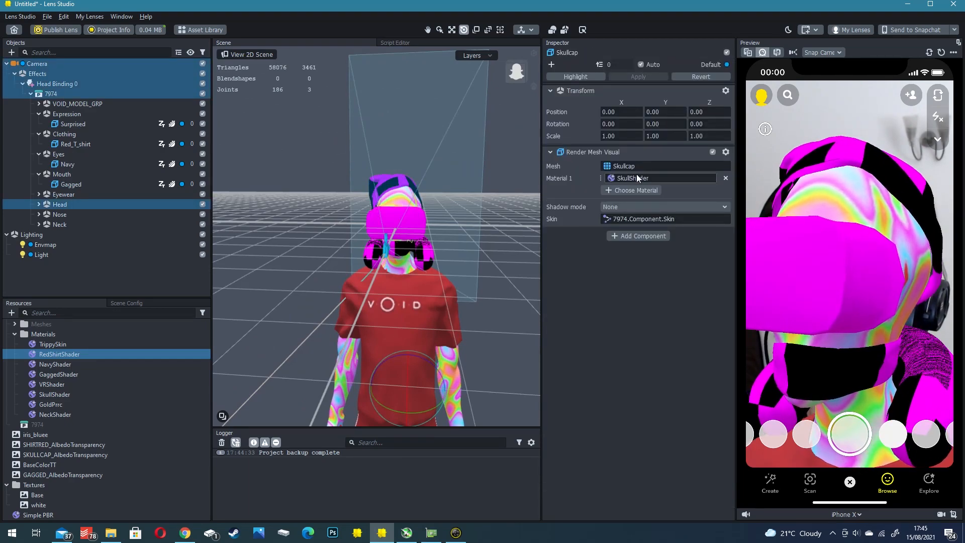
pyautogui.click(59, 395)
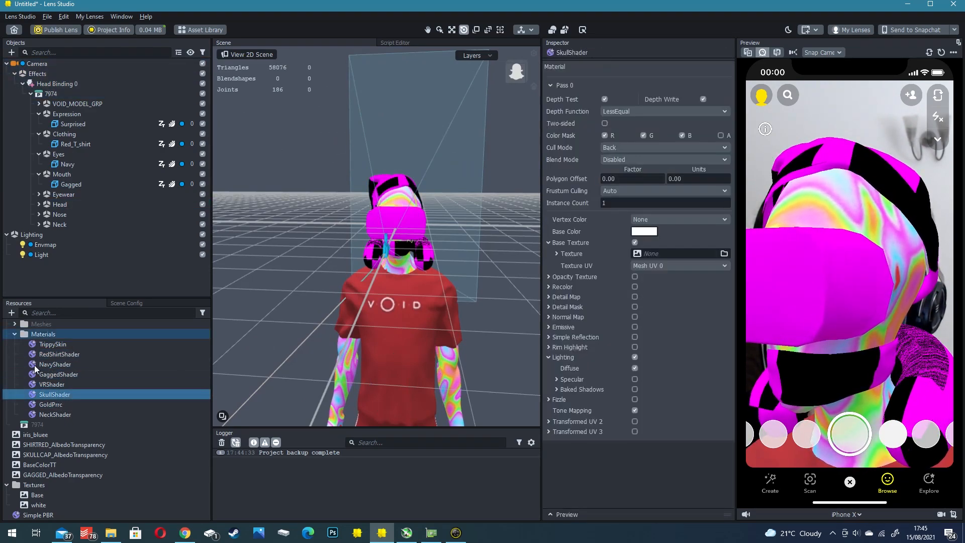
pyautogui.click(649, 255)
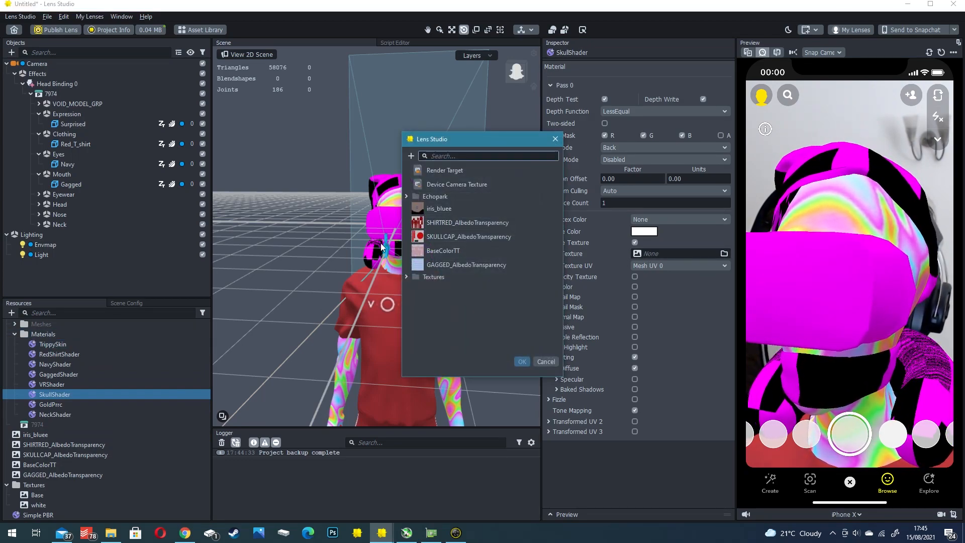
pyautogui.click(463, 234)
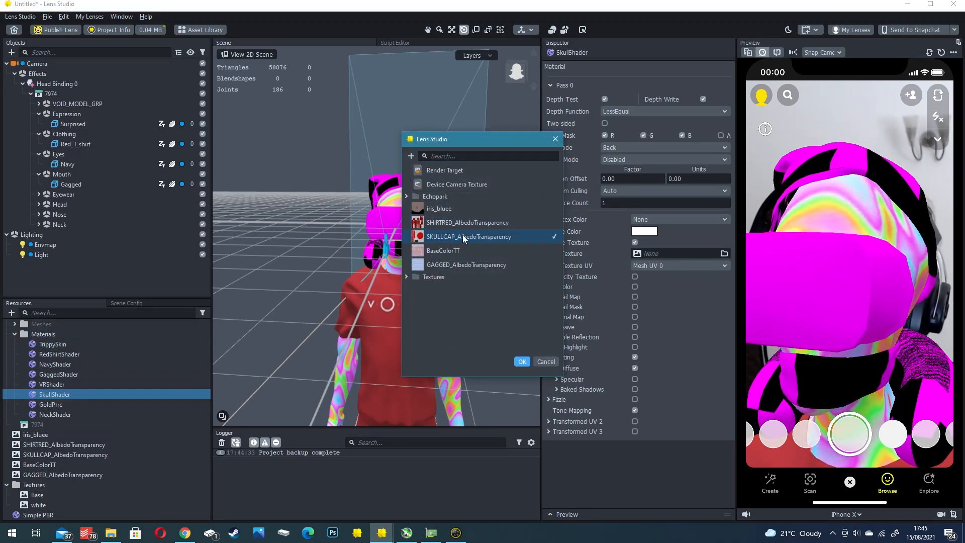
pyautogui.click(523, 361)
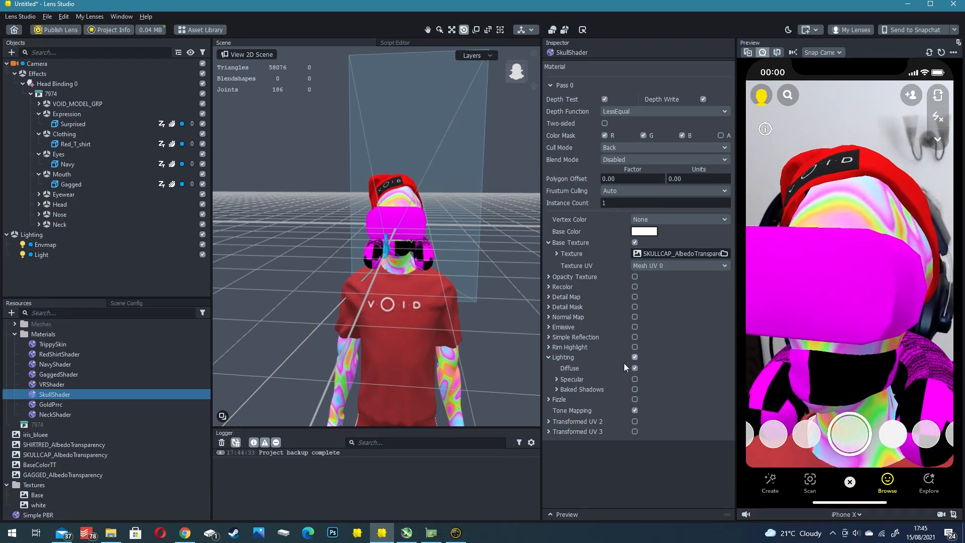
# - Enable Specular on SkullShader with the white texture as Material Params, Metallic at 0.389 and Roughness at 0.805
pyautogui.click(635, 379)
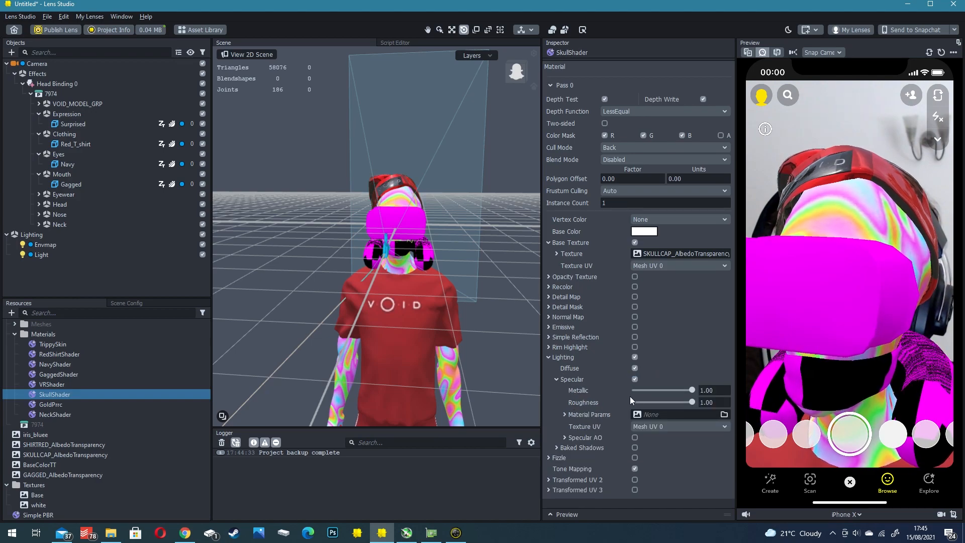
pyautogui.click(663, 413)
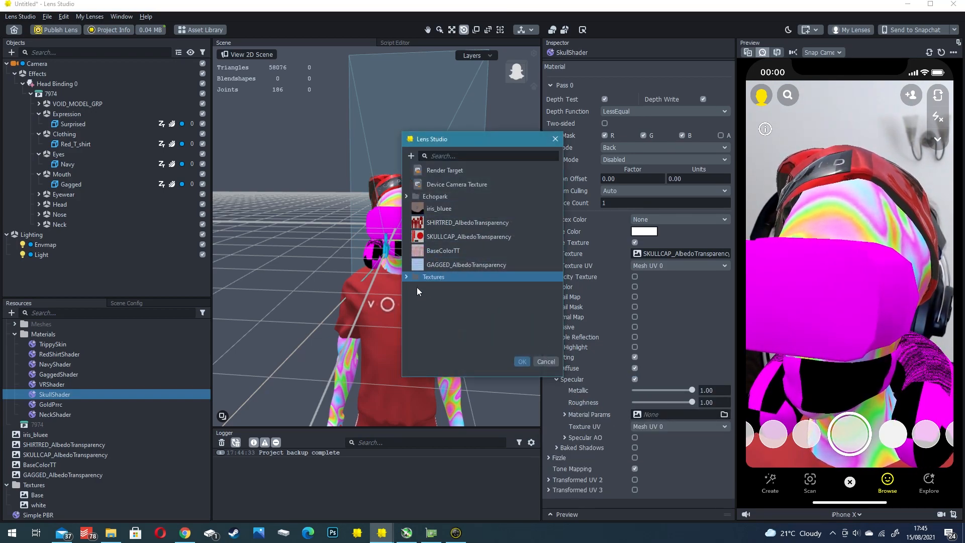
pyautogui.doubleClick(440, 303)
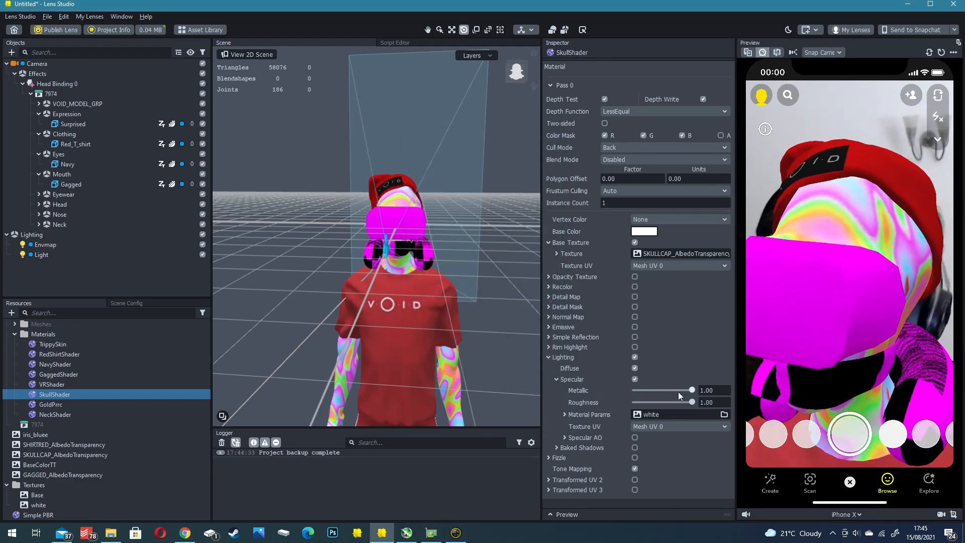
pyautogui.moveTo(689, 390); pyautogui.dragTo(635, 390)
pyautogui.moveTo(691, 402); pyautogui.dragTo(681, 403)
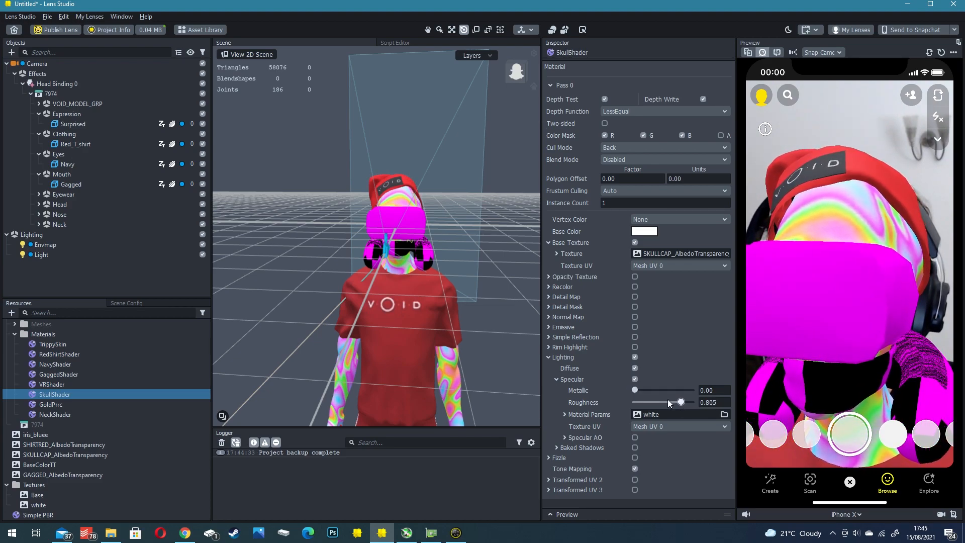
pyautogui.moveTo(641, 391); pyautogui.dragTo(657, 396)
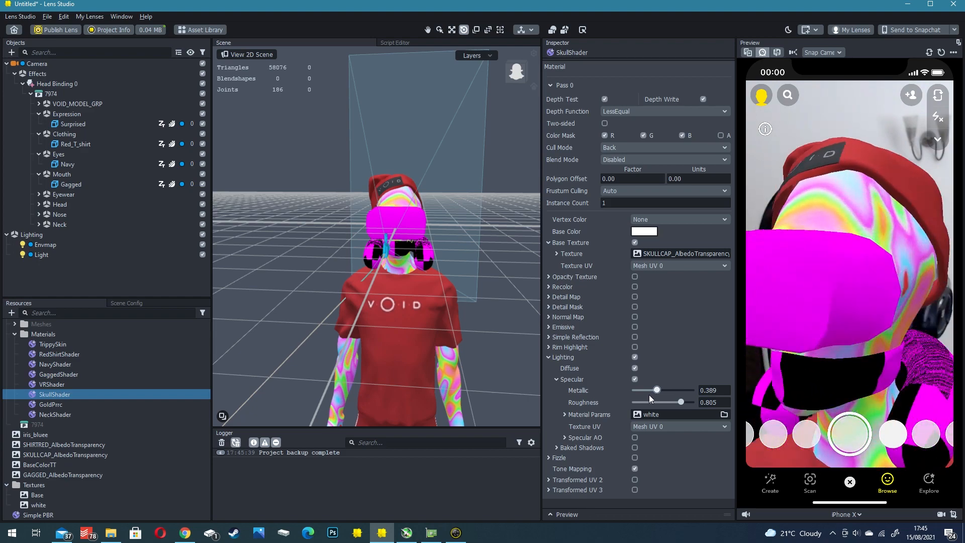
# - Assign GAGGED_AlbedoTransparency as the base texture of the GaggedShader material
pyautogui.click(59, 374)
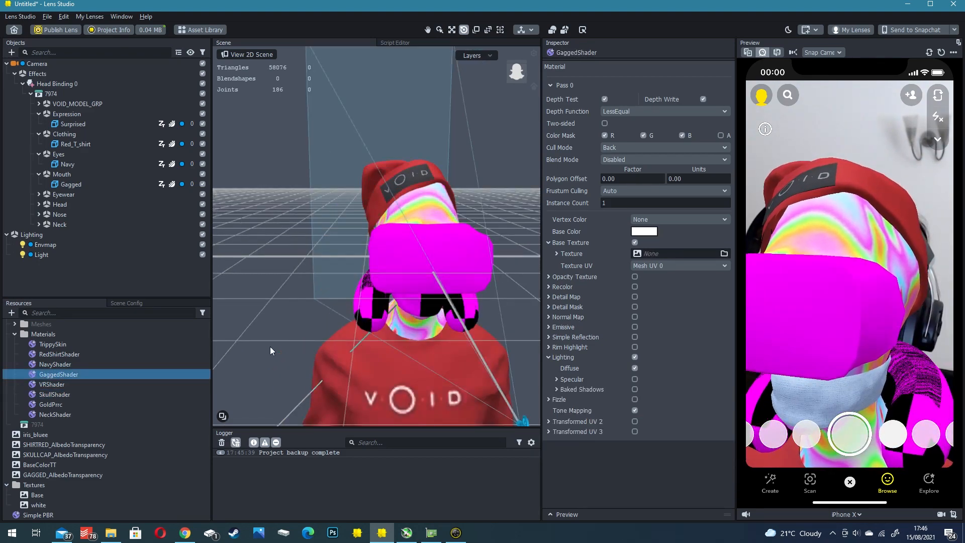
pyautogui.click(660, 253)
pyautogui.click(436, 265)
pyautogui.doubleClick(436, 265)
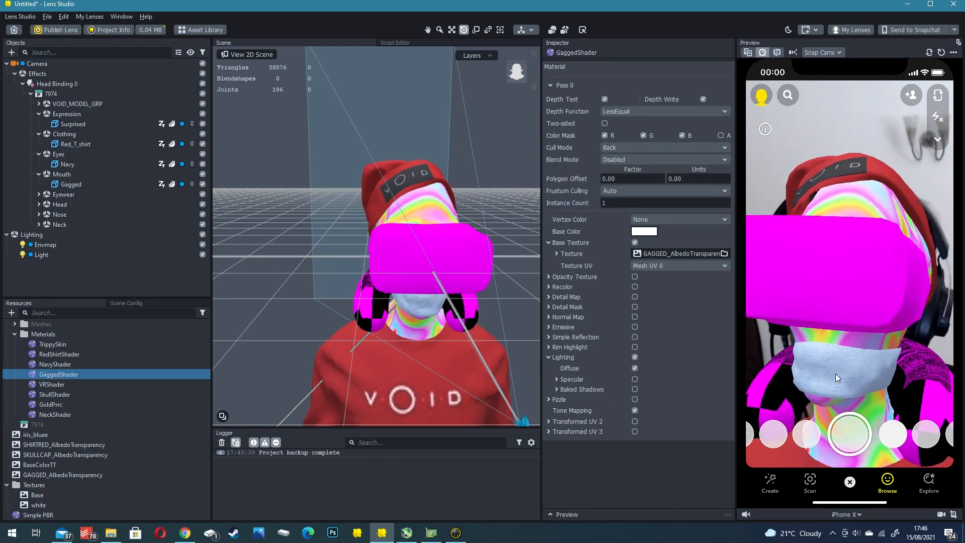
# - Identify the VR headset's material, then disable VRShader's base texture and set its base color to #232323
pyautogui.keyDown('alt'); pyautogui.moveTo(499, 295); pyautogui.dragTo(429, 248); pyautogui.keyUp('alt')
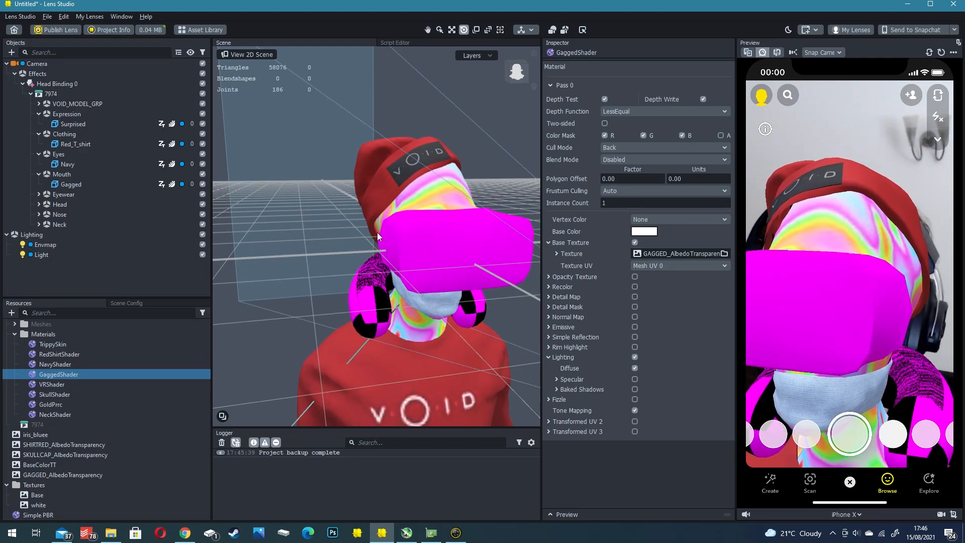
pyautogui.click(436, 240)
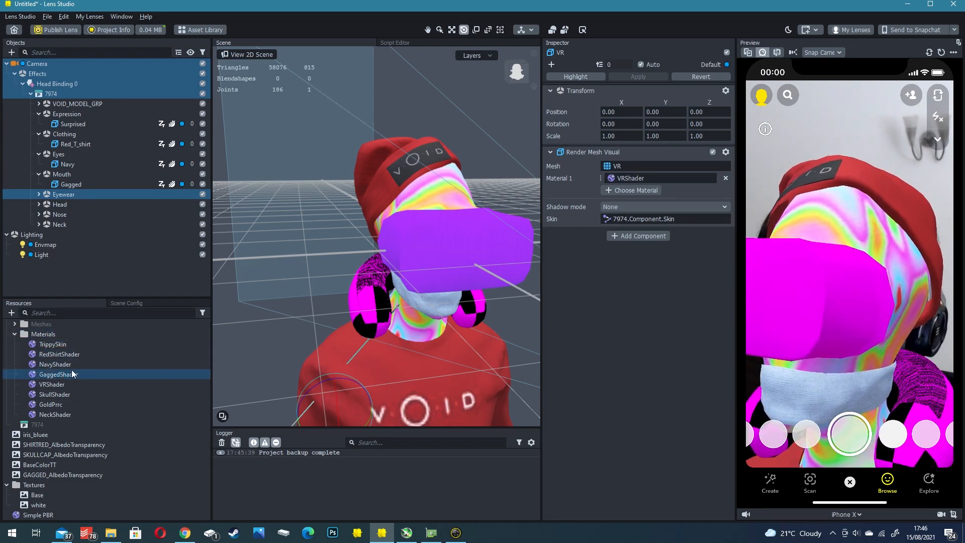
pyautogui.click(50, 384)
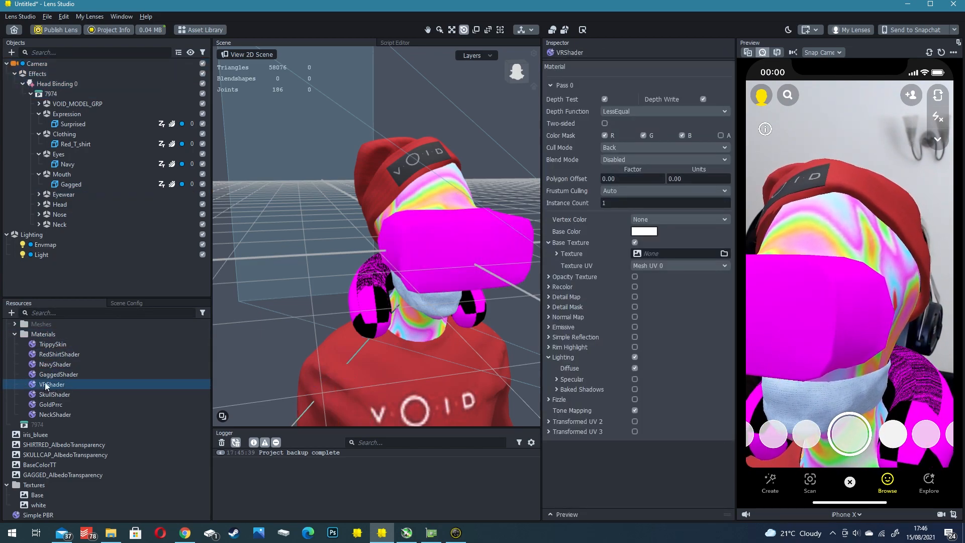
pyautogui.click(635, 242)
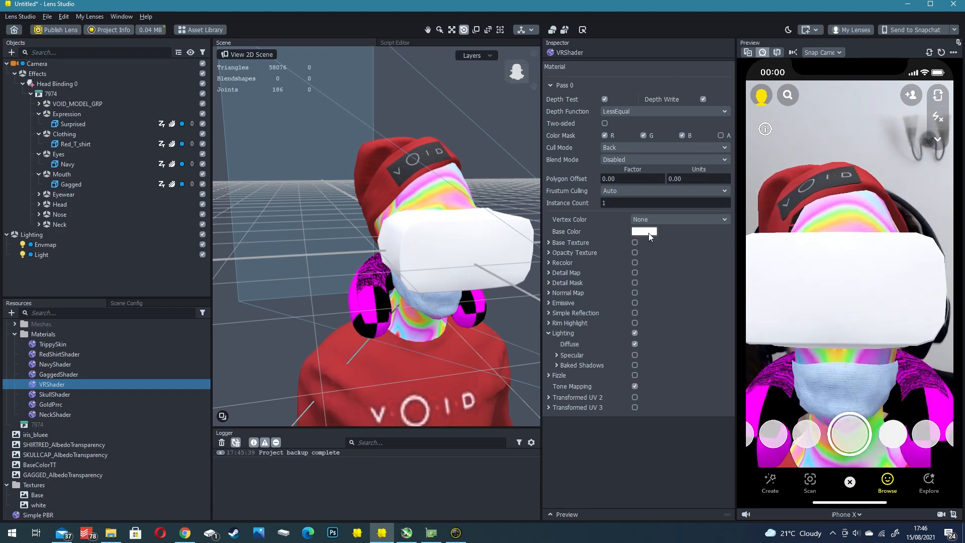
pyautogui.click(646, 232)
pyautogui.moveTo(599, 190); pyautogui.dragTo(599, 255)
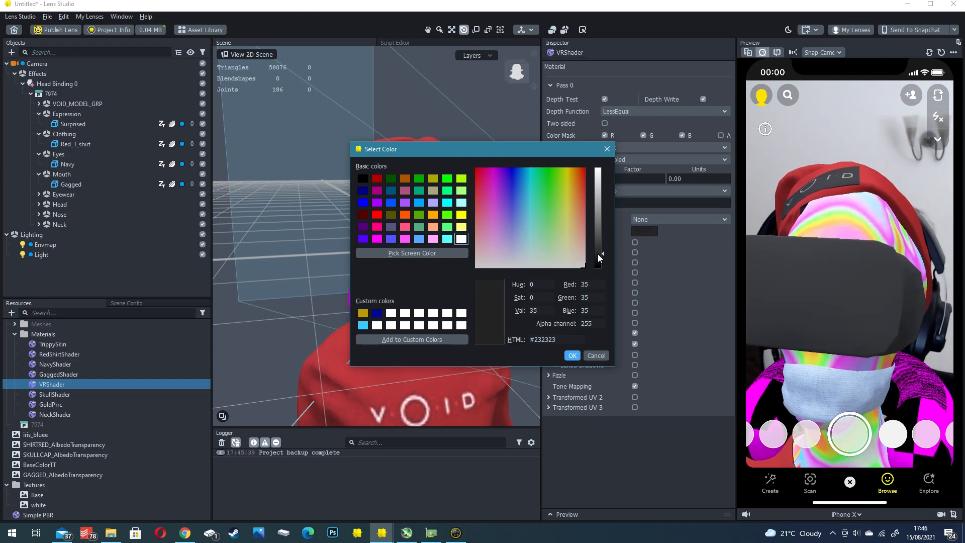
pyautogui.click(572, 355)
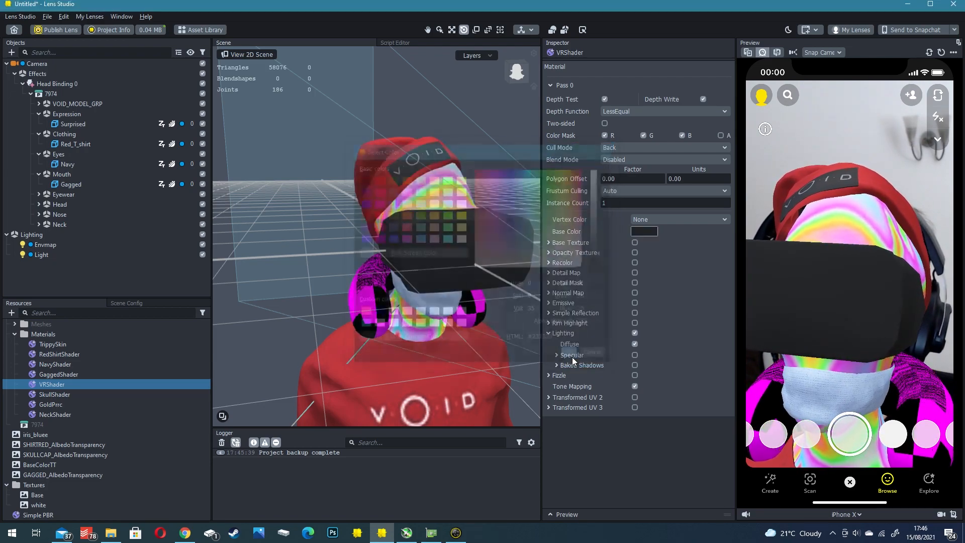
# - Enable Specular on VRShader with the white texture as Material Params and Roughness at 0.54
pyautogui.click(634, 355)
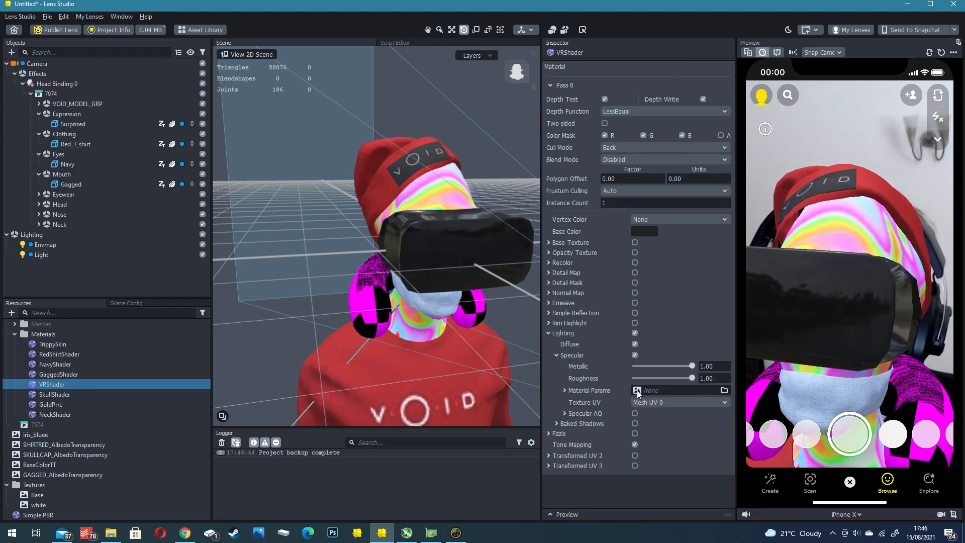
pyautogui.click(668, 390)
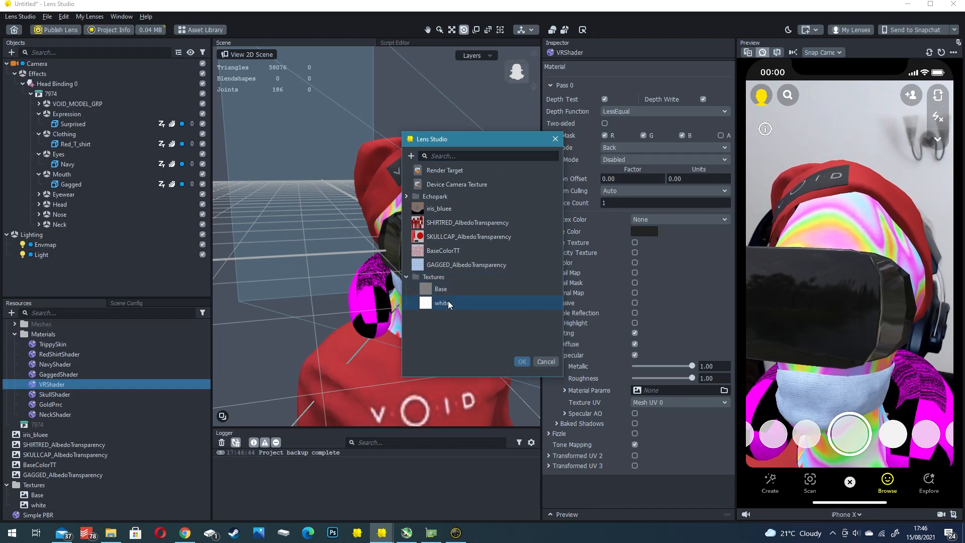
pyautogui.doubleClick(448, 302)
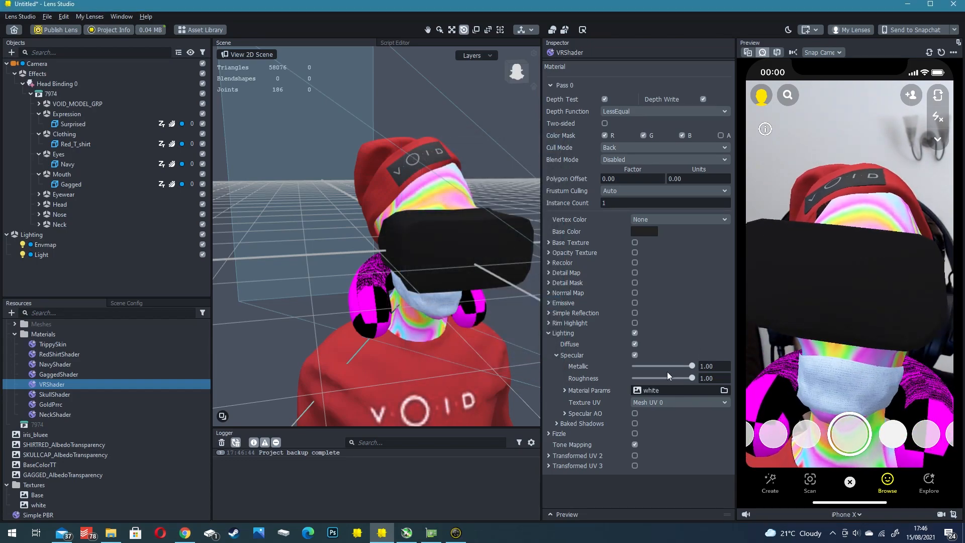
pyautogui.moveTo(670, 378); pyautogui.dragTo(665, 378)
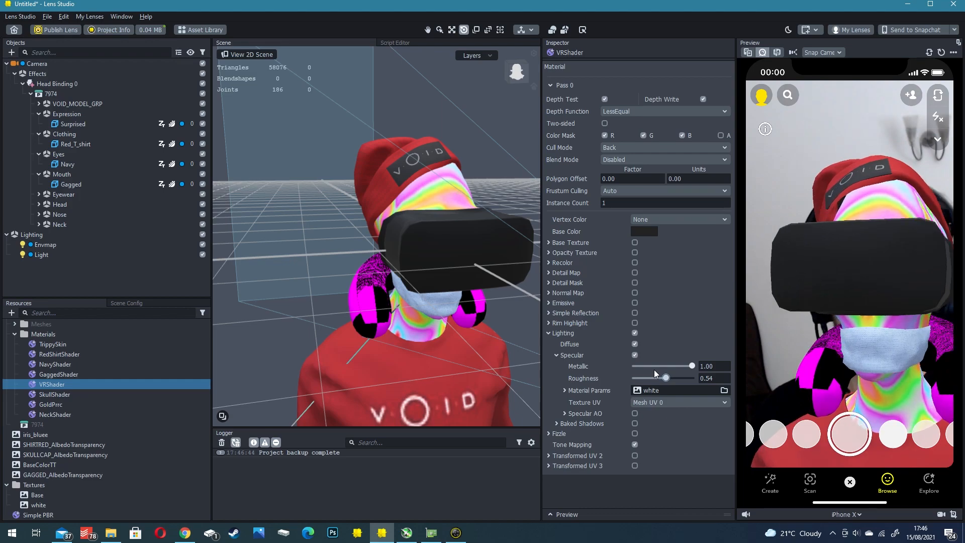
# - Disable the base texture of NeckShader and set its base color to a medium grey
pyautogui.press('Down')
pyautogui.press('Down')
pyautogui.press('Down')
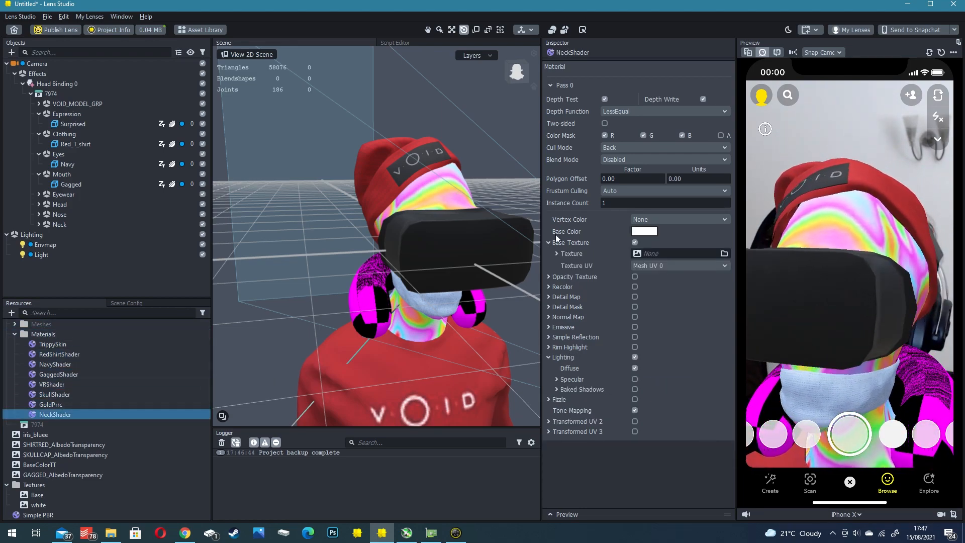
pyautogui.click(636, 243)
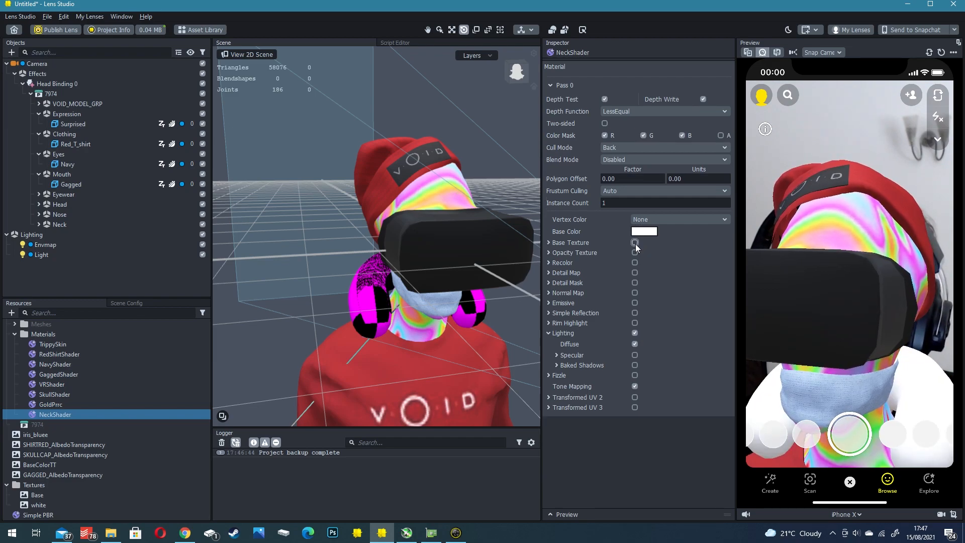
pyautogui.click(644, 231)
pyautogui.moveTo(593, 204); pyautogui.dragTo(599, 229)
pyautogui.click(571, 355)
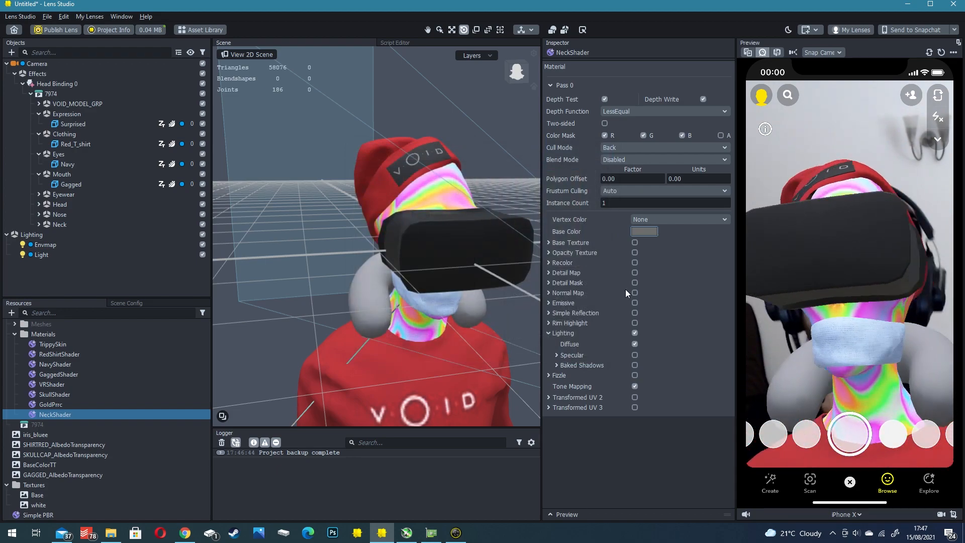
# - Enable Rim Highlight on NeckShader with an intensity of 0.177 and inspect the neck pillow on the avatar
pyautogui.click(635, 322)
pyautogui.moveTo(639, 347); pyautogui.dragTo(636, 348)
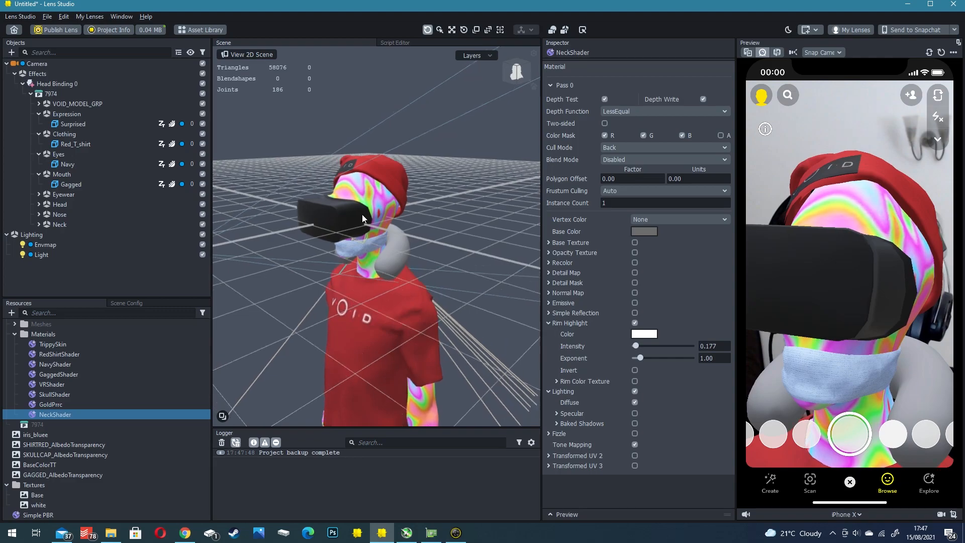
pyautogui.keyDown('alt'); pyautogui.moveTo(363, 213); pyautogui.dragTo(357, 189); pyautogui.keyUp('alt')
pyautogui.scroll(5, 384, 219)
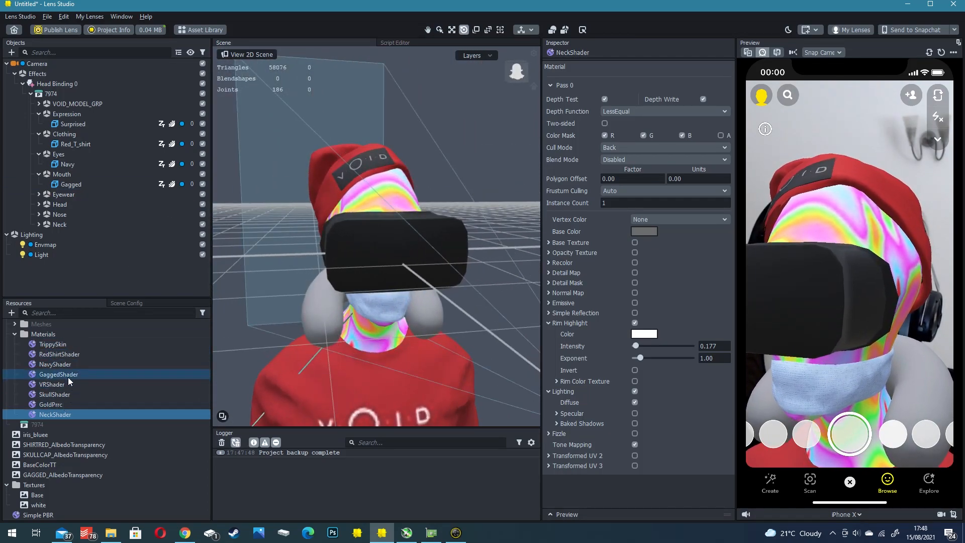
# - Make the SkullShader material two-sided and hide the Mouth group that holds the face mask
pyautogui.click(58, 394)
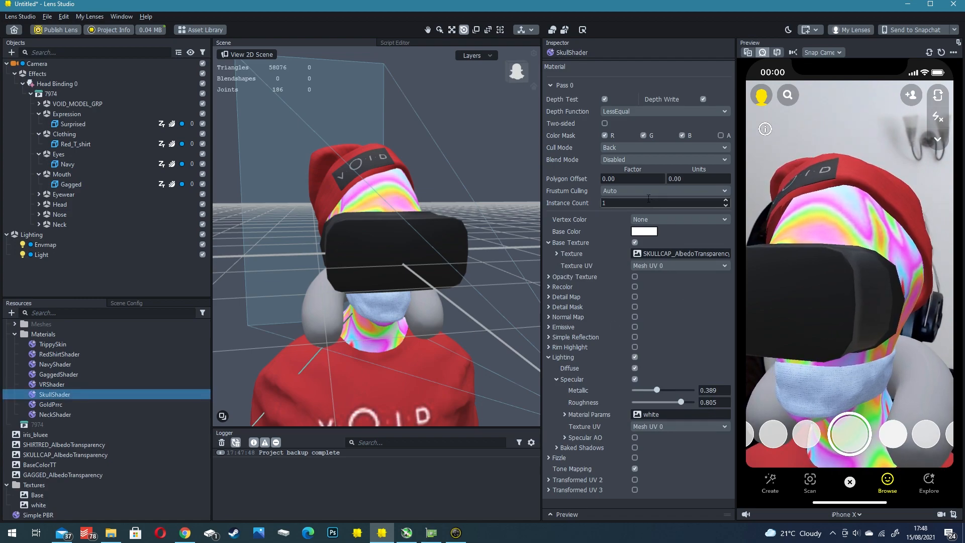
pyautogui.click(605, 124)
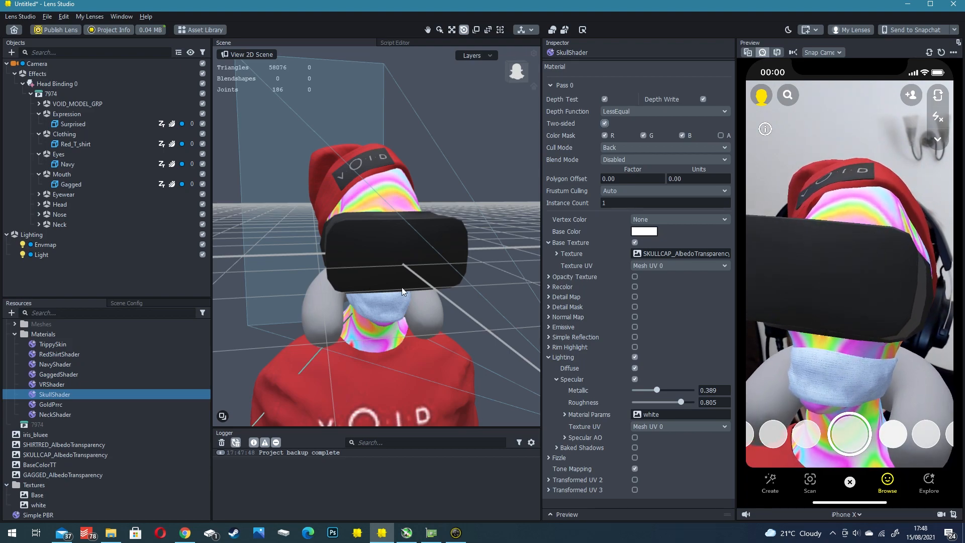
pyautogui.click(411, 232)
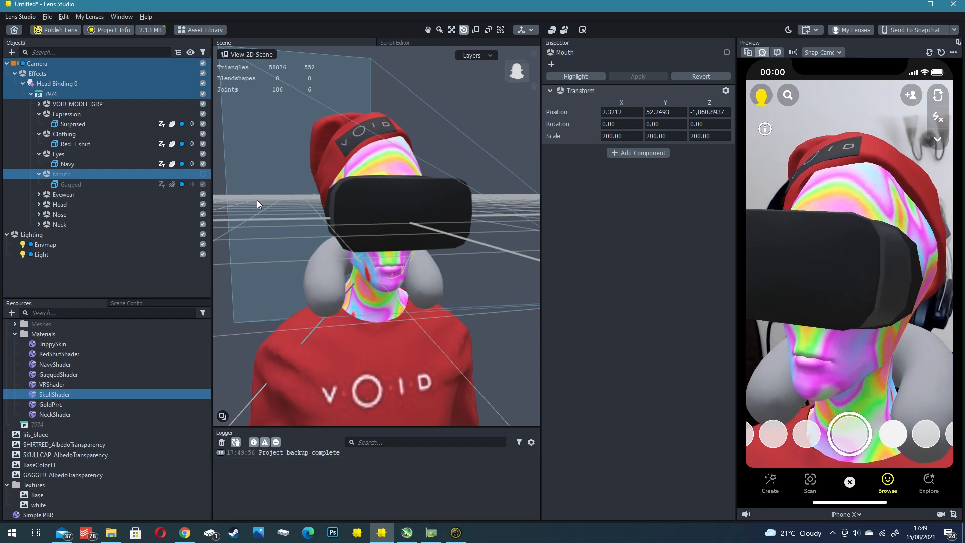
# - Add a Face Inset for the Mouth region and place it over the lips of the 2D reference face
pyautogui.click(14, 73)
pyautogui.click(171, 232)
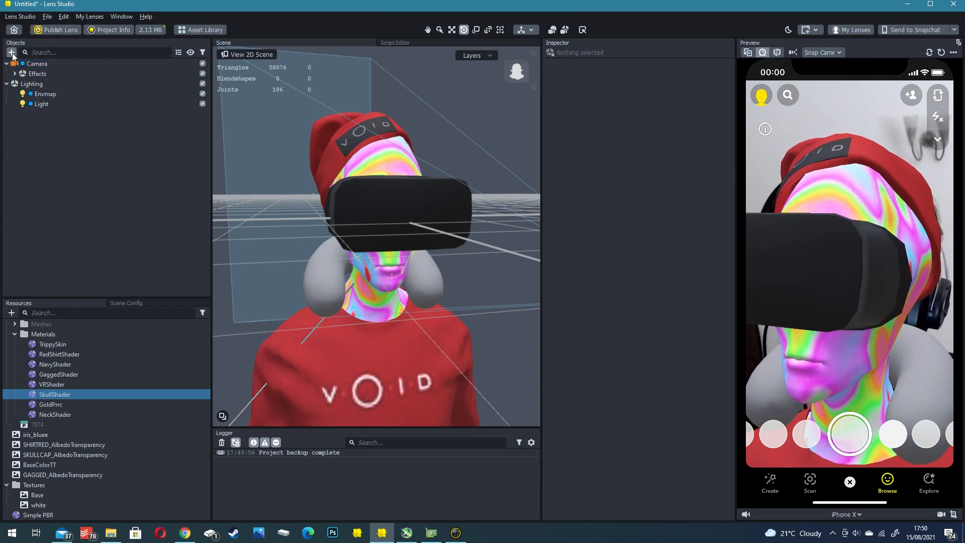
pyautogui.click(11, 53)
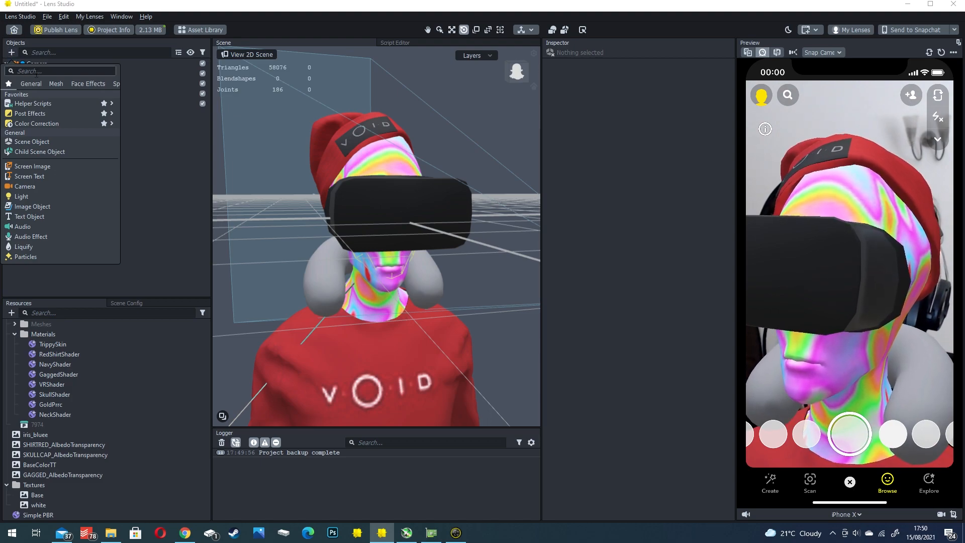
pyautogui.write('face')
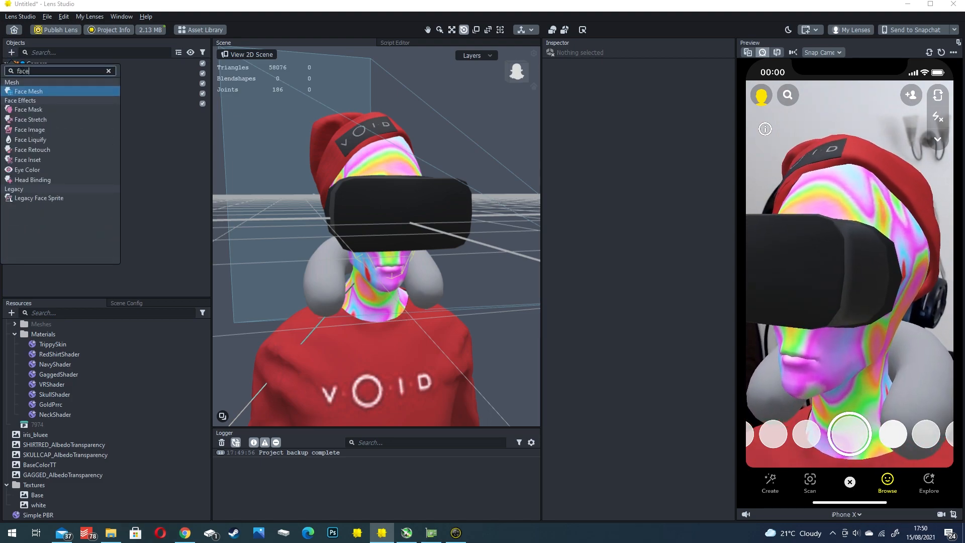
pyautogui.click(30, 159)
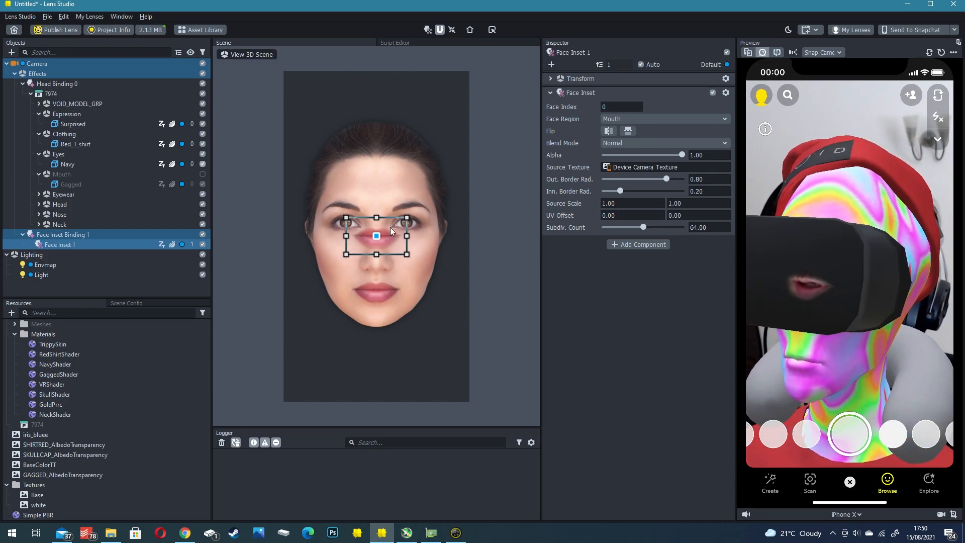
pyautogui.moveTo(387, 237); pyautogui.dragTo(389, 285)
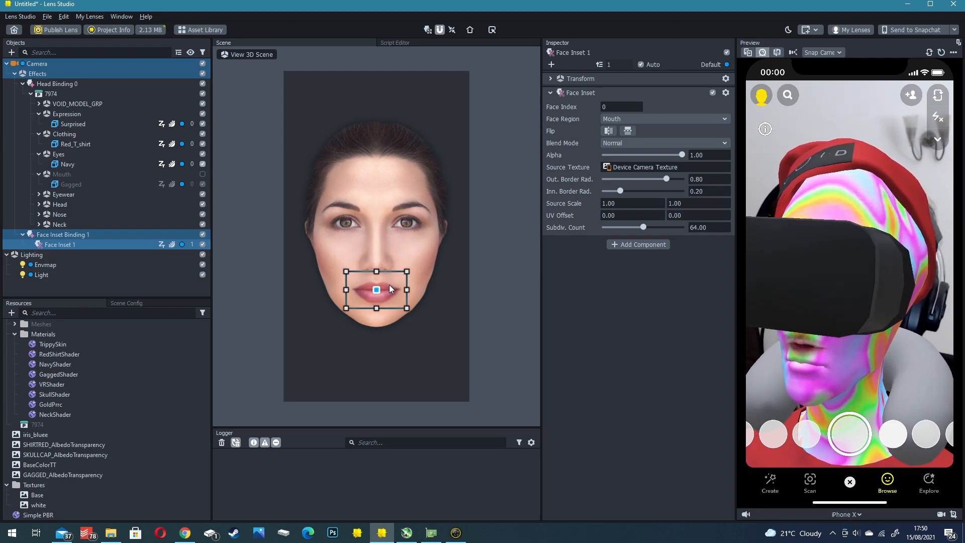
# - In the 3D scene, move the mouth Face Inset down and along its depth axis onto the avatar's lips
pyautogui.click(236, 56)
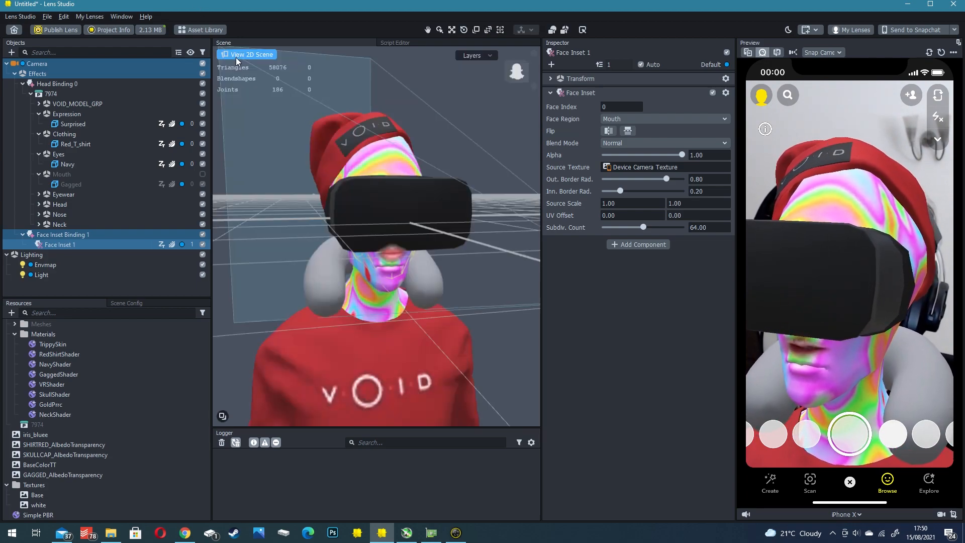
pyautogui.keyDown('alt'); pyautogui.moveTo(352, 235); pyautogui.dragTo(412, 234); pyautogui.keyUp('alt')
pyautogui.scroll(5, 412, 234)
pyautogui.scroll(-5, 411, 236)
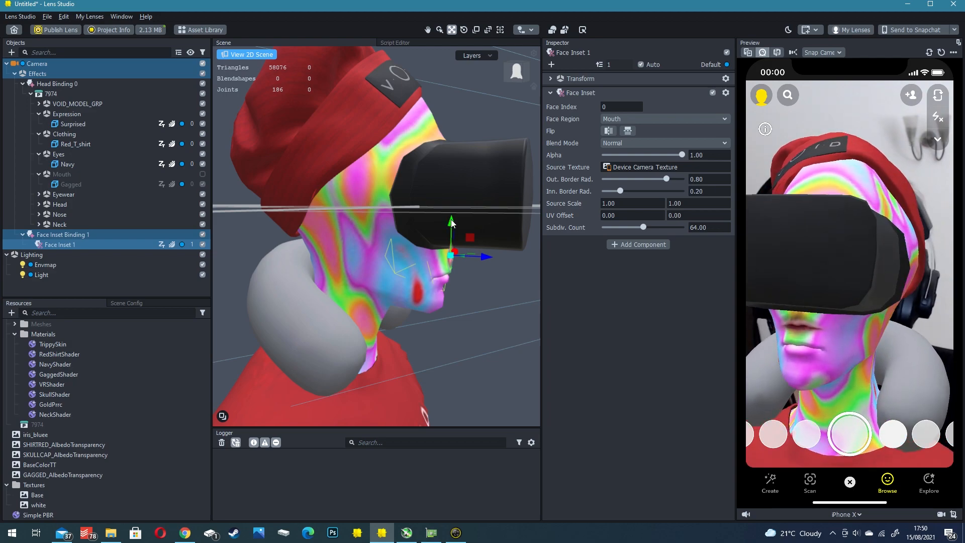
pyautogui.scroll(6, 434, 216)
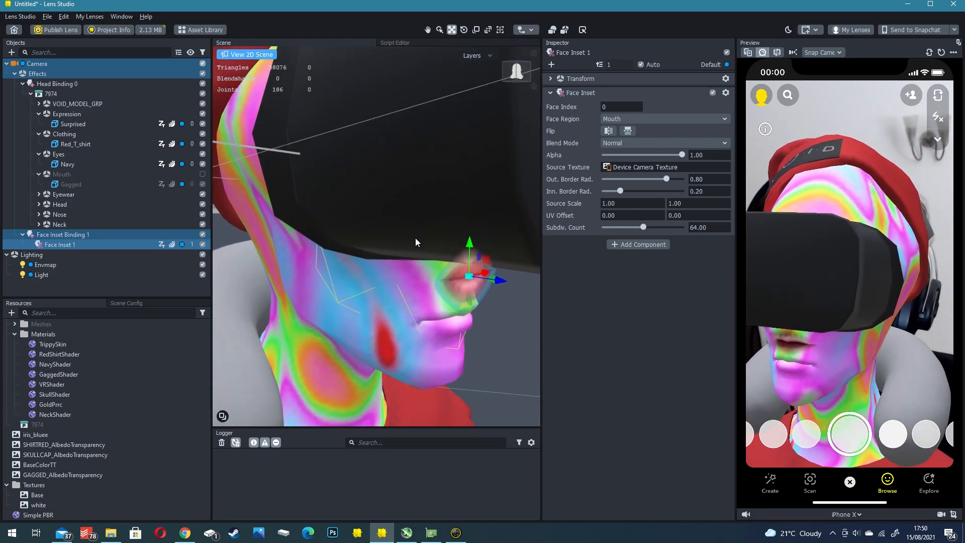
pyautogui.press('e')
pyautogui.press('r')
pyautogui.press('e')
pyautogui.press('w')
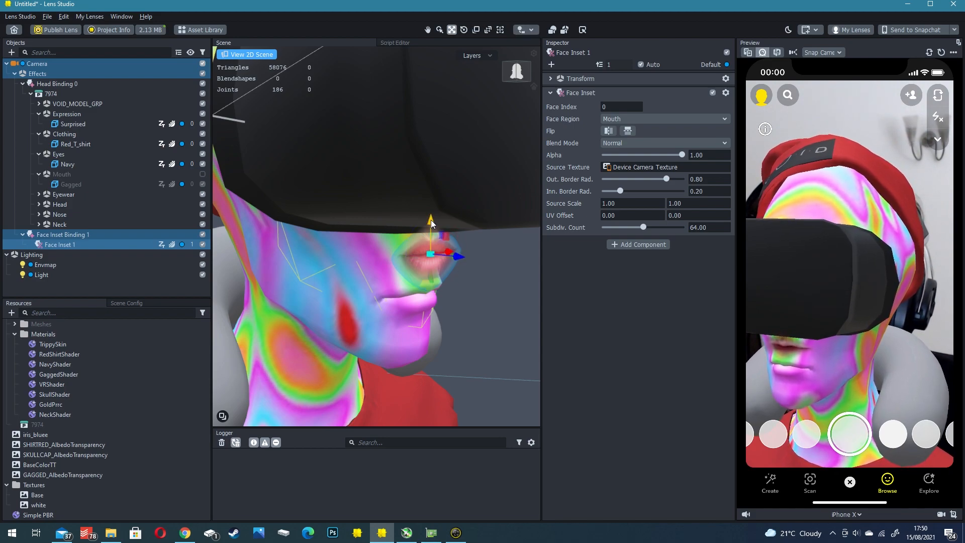
pyautogui.moveTo(430, 225); pyautogui.dragTo(436, 224, button='right')
pyautogui.moveTo(468, 213); pyautogui.dragTo(466, 246)
pyautogui.moveTo(461, 244); pyautogui.dragTo(470, 245, button='right')
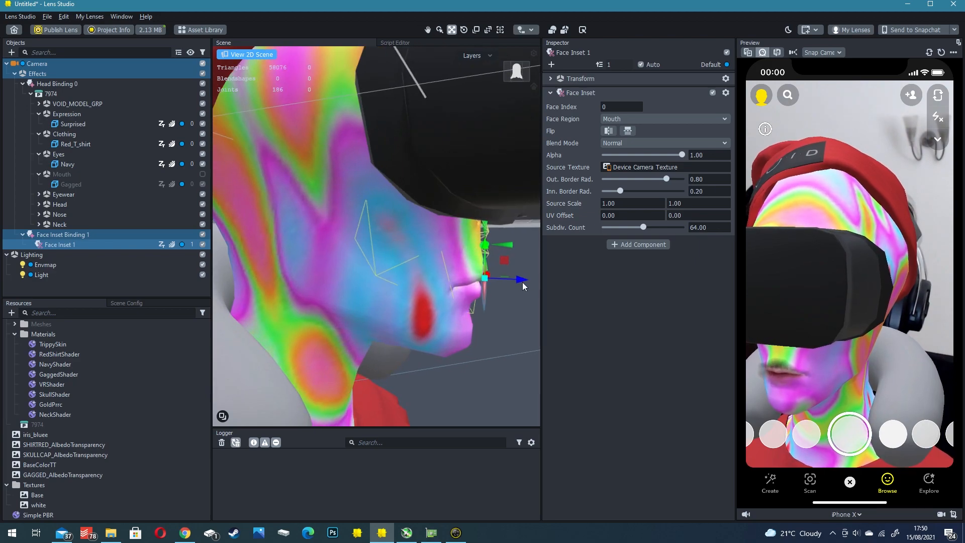
pyautogui.moveTo(523, 280); pyautogui.dragTo(511, 277)
pyautogui.moveTo(512, 276); pyautogui.dragTo(452, 271, button='right')
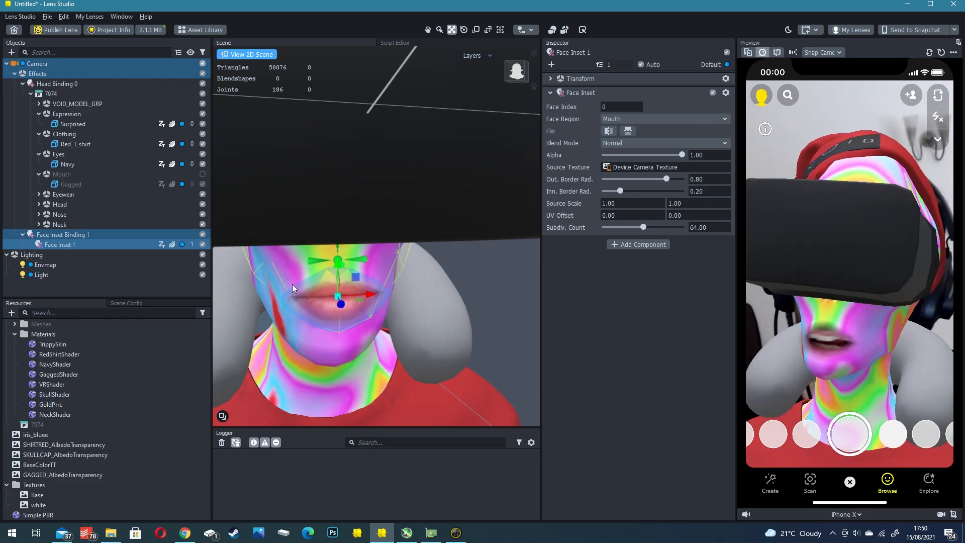
# - Scale the mouth inset up to cover the avatar's lips, with an outer border radius of 0.68 and an inner border radius of 0.00
pyautogui.scroll(4, 287, 271)
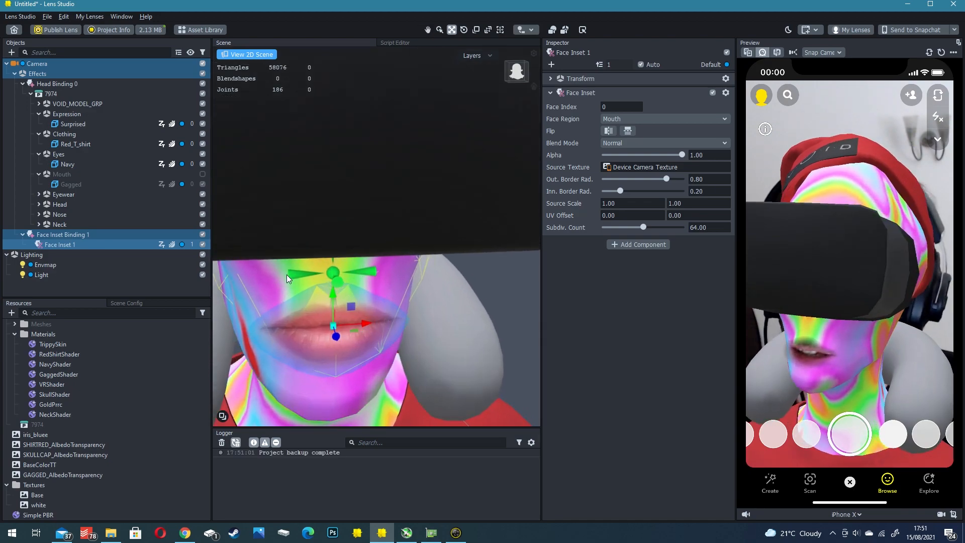
pyautogui.press('r')
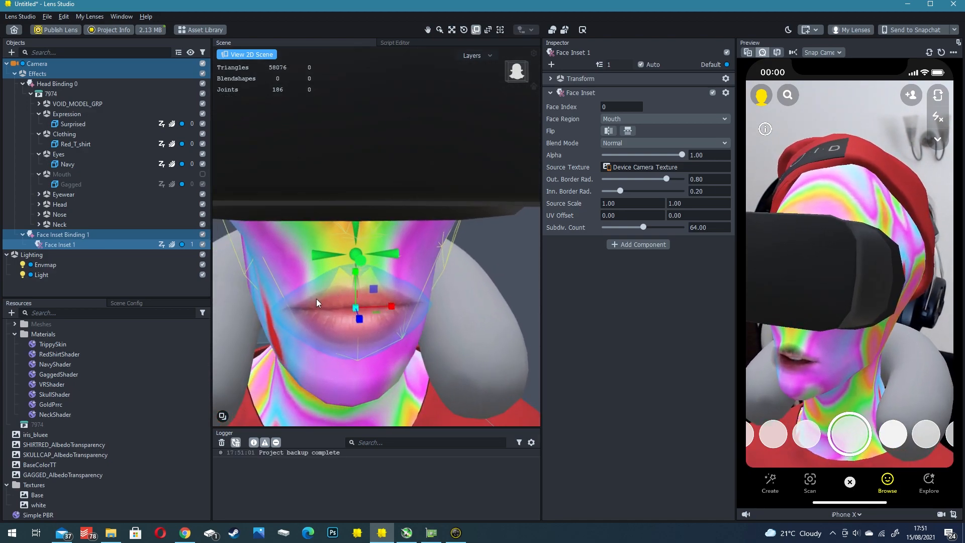
pyautogui.moveTo(316, 300); pyautogui.dragTo(379, 290, button='right')
pyautogui.moveTo(385, 291); pyautogui.dragTo(388, 256)
pyautogui.press('w')
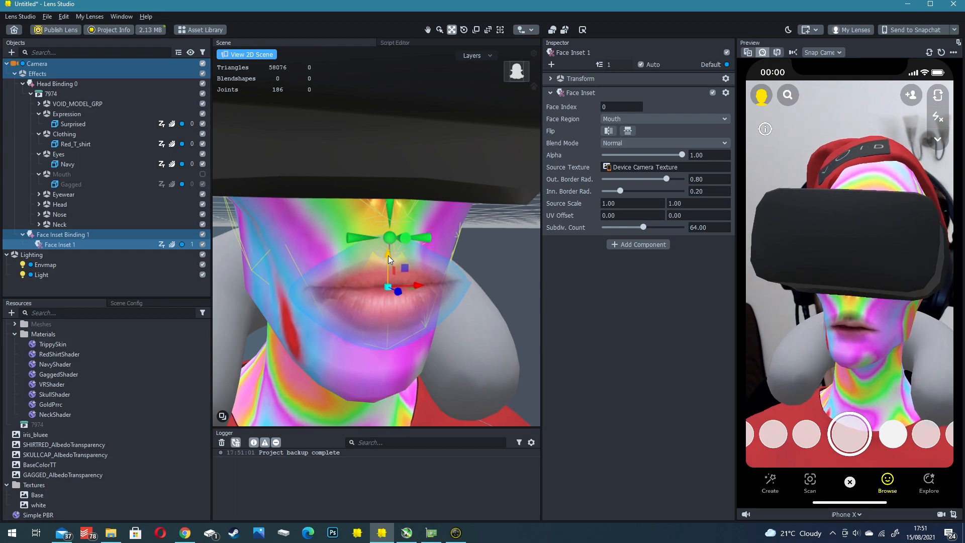
pyautogui.moveTo(388, 255); pyautogui.dragTo(416, 283, button='right')
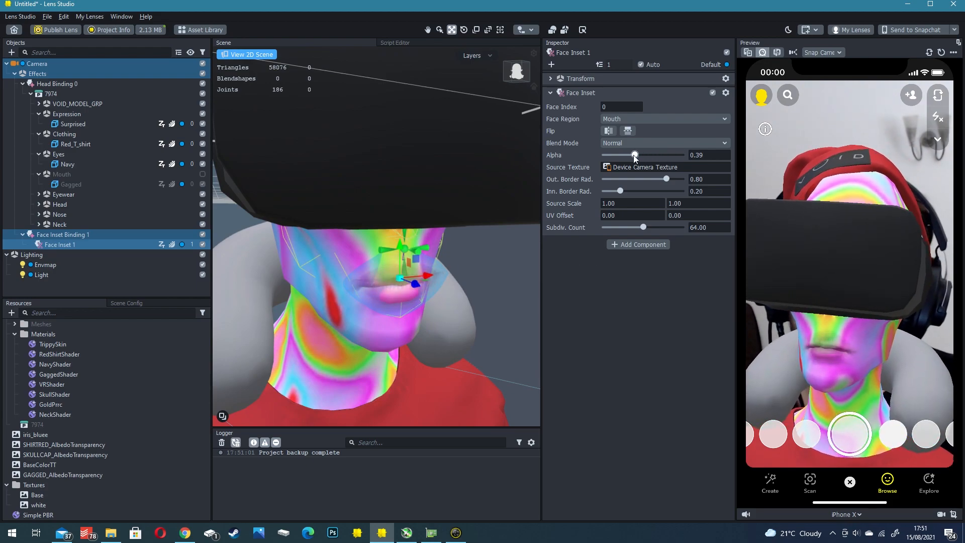
pyautogui.moveTo(666, 179); pyautogui.dragTo(605, 190)
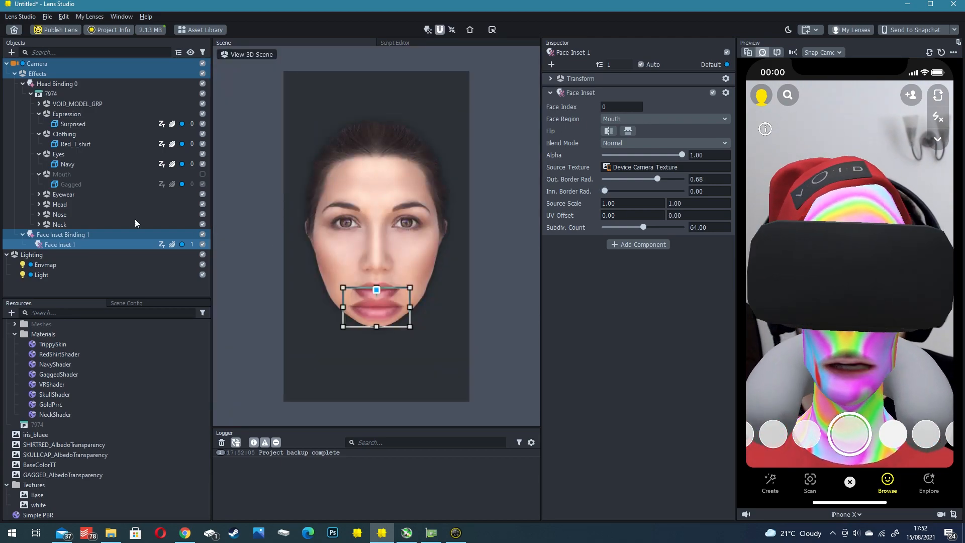
# - Hide the Eyewear group and assign iris_bluee as the base texture of the eyes' NavyShader material
pyautogui.click(67, 114)
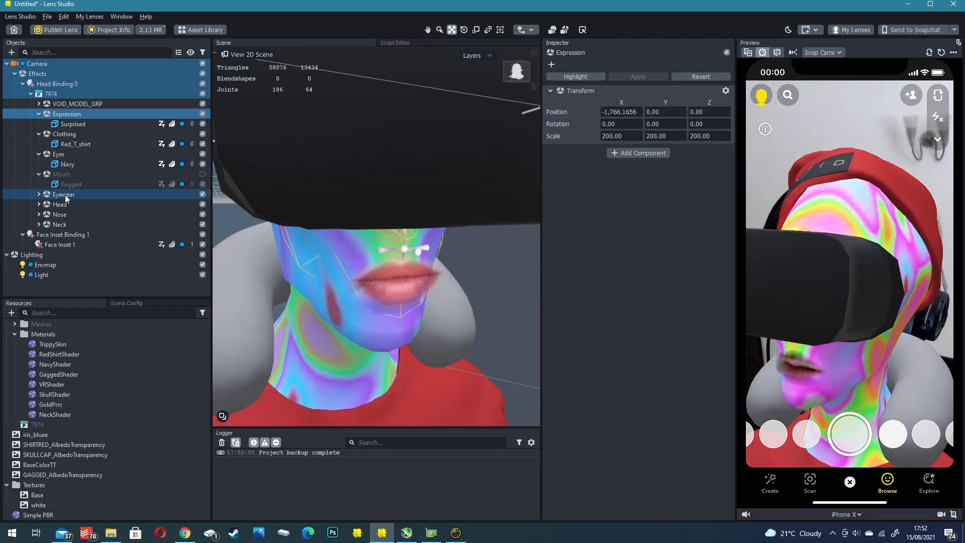
pyautogui.click(202, 194)
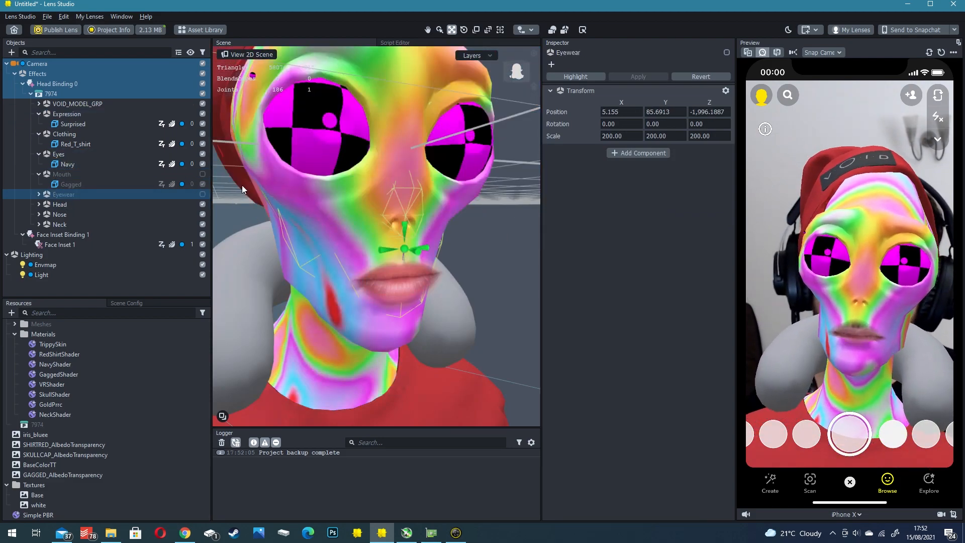
pyautogui.click(288, 129)
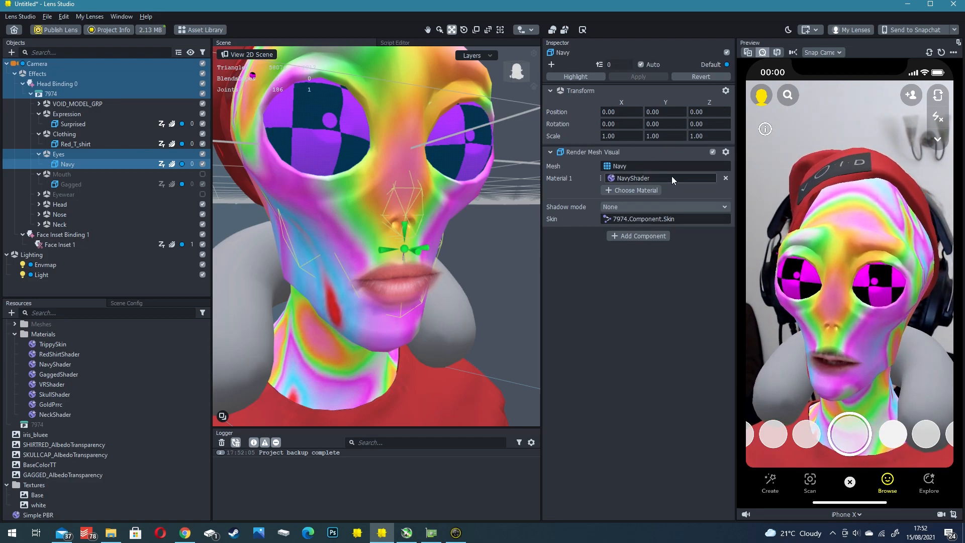
pyautogui.click(54, 364)
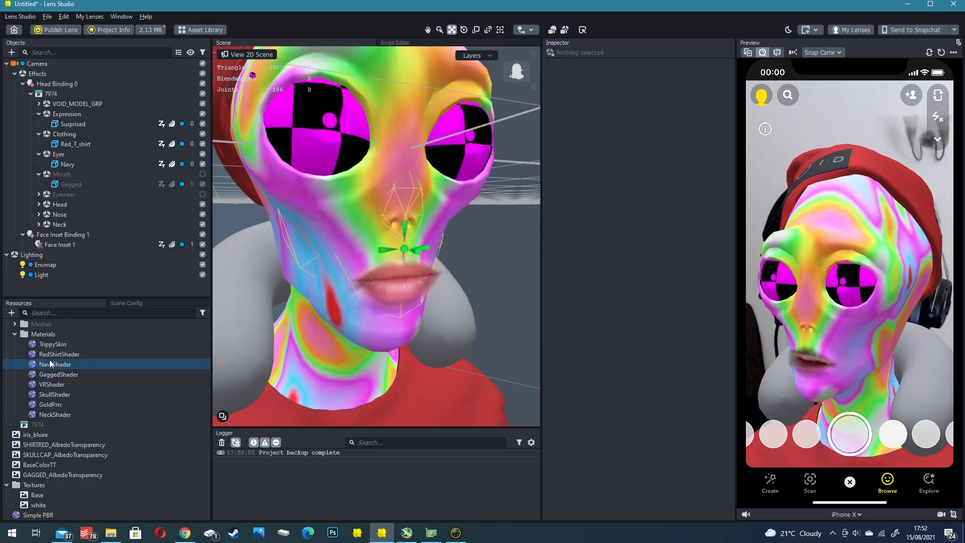
pyautogui.click(666, 255)
pyautogui.doubleClick(432, 213)
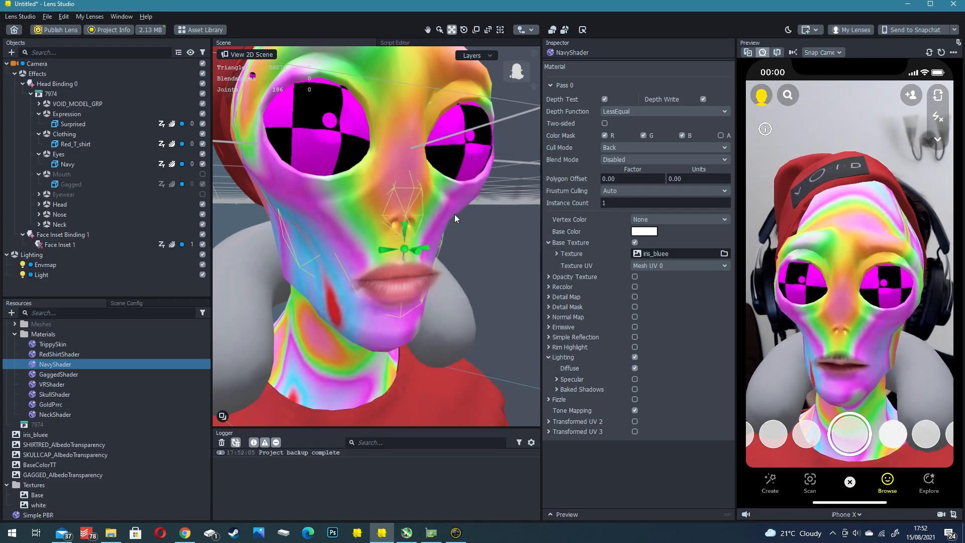
# - Enable Specular on NavyShader with the white material params texture, metallic 0.00 and roughness 0.00, and show the Eyewear group again
pyautogui.click(634, 379)
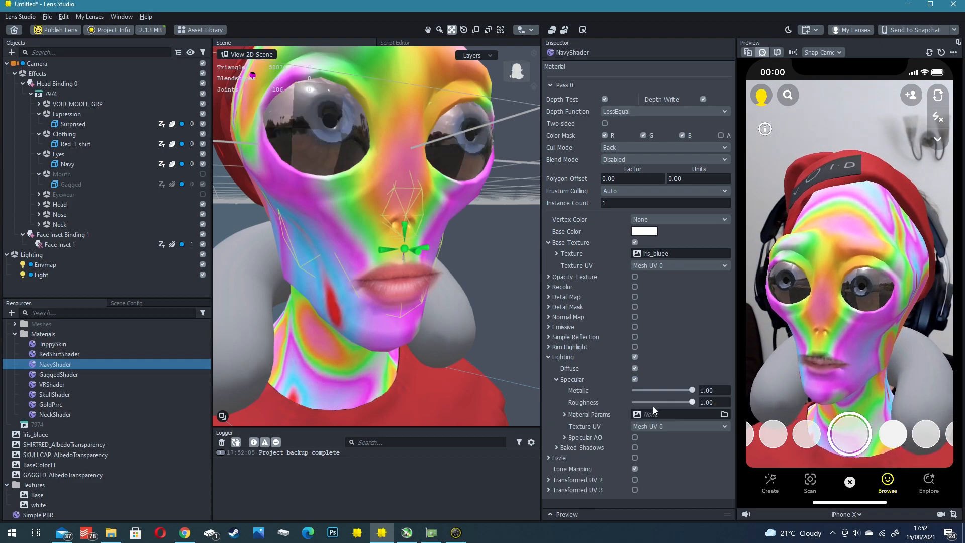
pyautogui.click(637, 413)
pyautogui.doubleClick(417, 279)
pyautogui.doubleClick(435, 307)
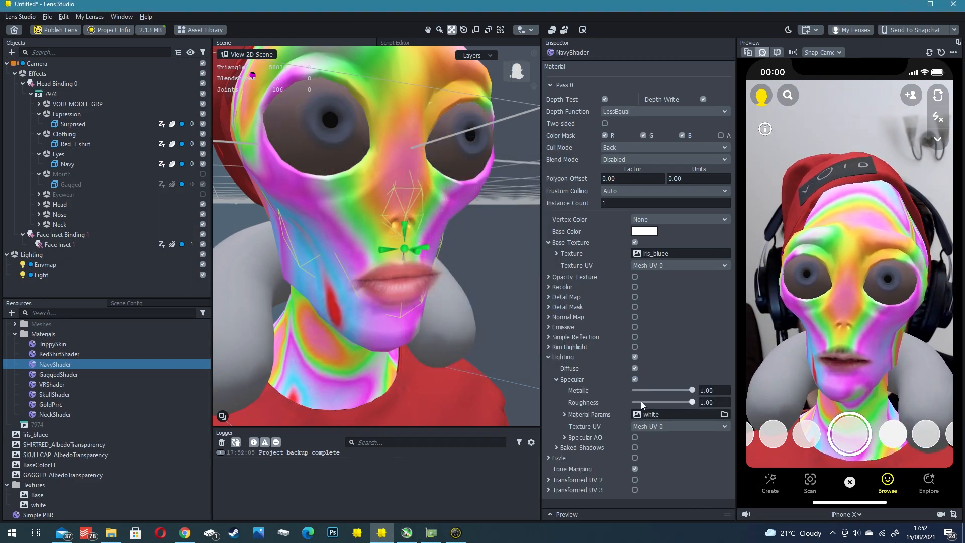
pyautogui.moveTo(641, 401); pyautogui.dragTo(629, 402)
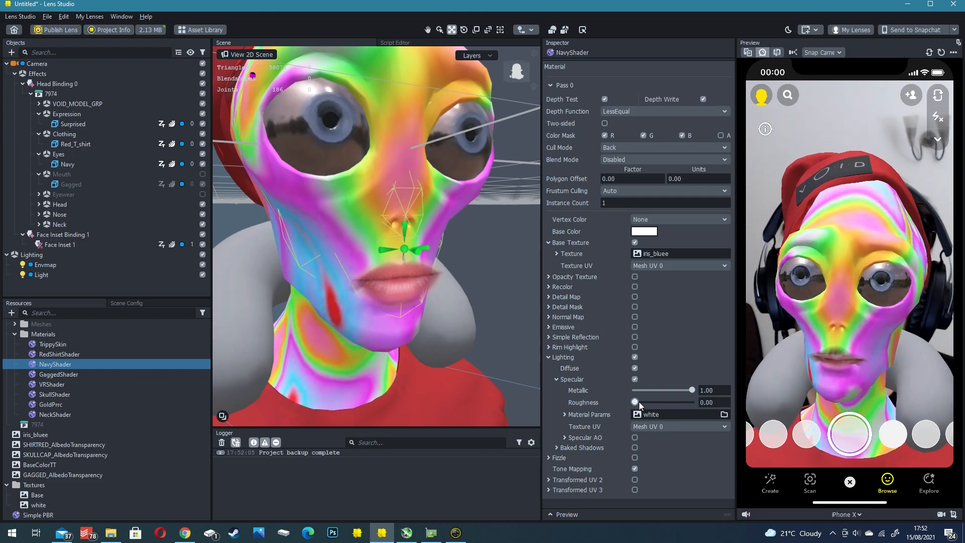
pyautogui.moveTo(691, 392); pyautogui.dragTo(632, 391)
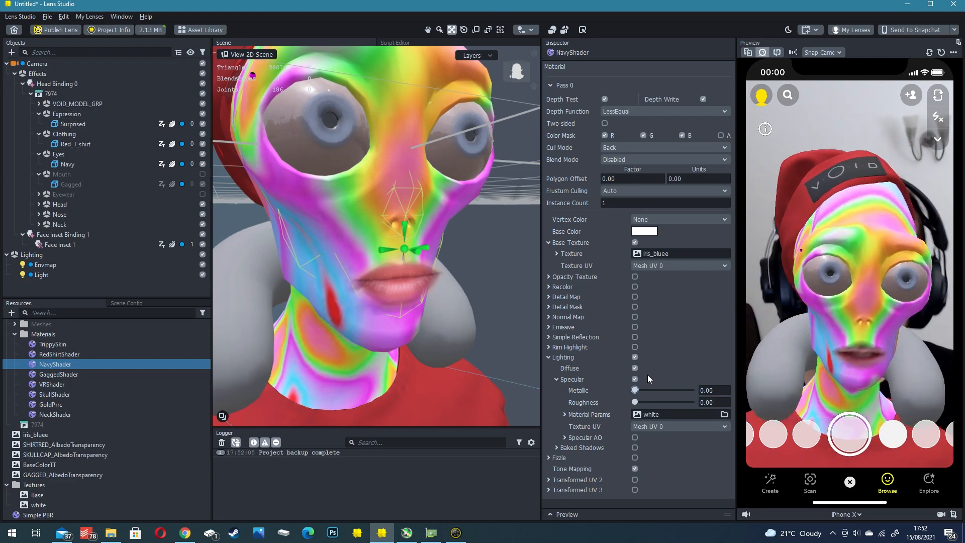
pyautogui.click(203, 195)
pyautogui.click(179, 196)
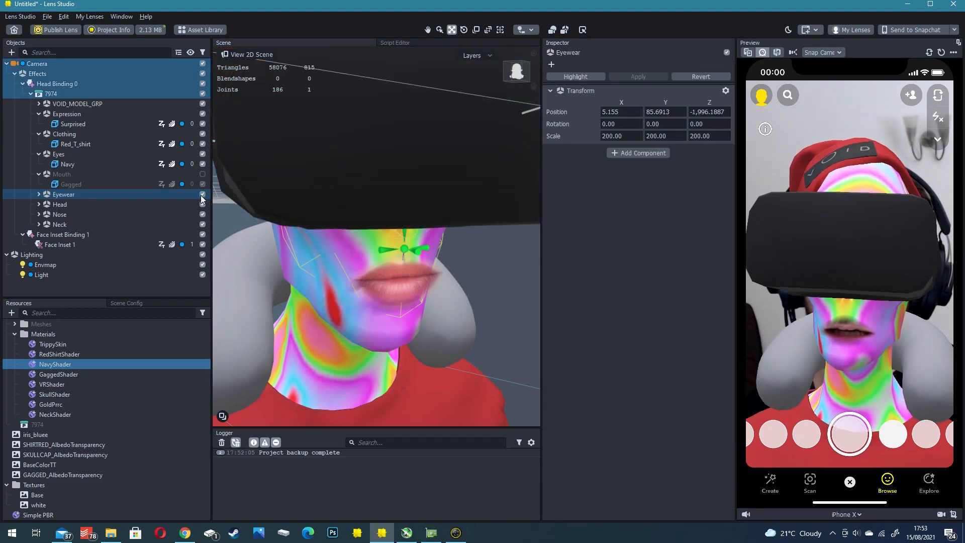
# - Duplicate the mouth Face Inset, set the copy's face region to Left Eye and place it over the reference face's left-hand eye
pyautogui.click(56, 234)
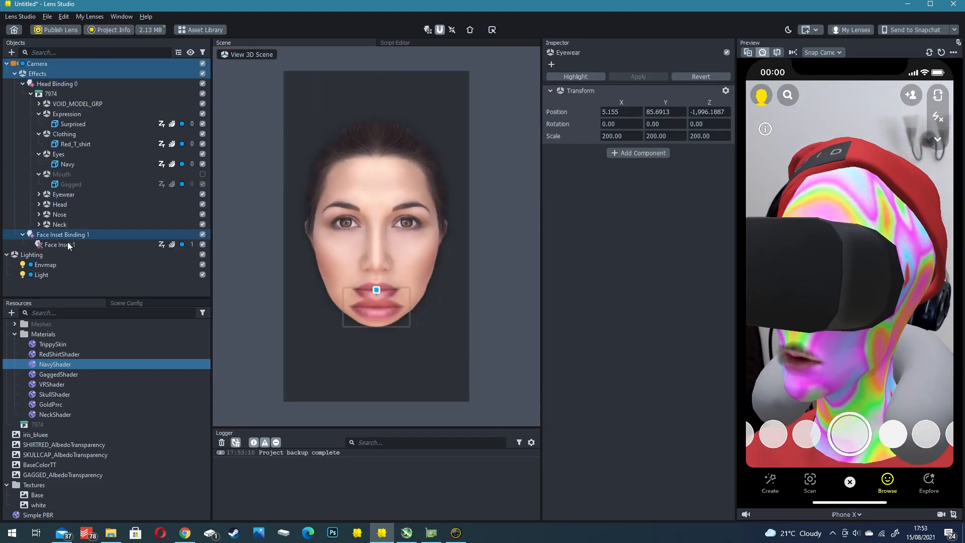
pyautogui.click(55, 246)
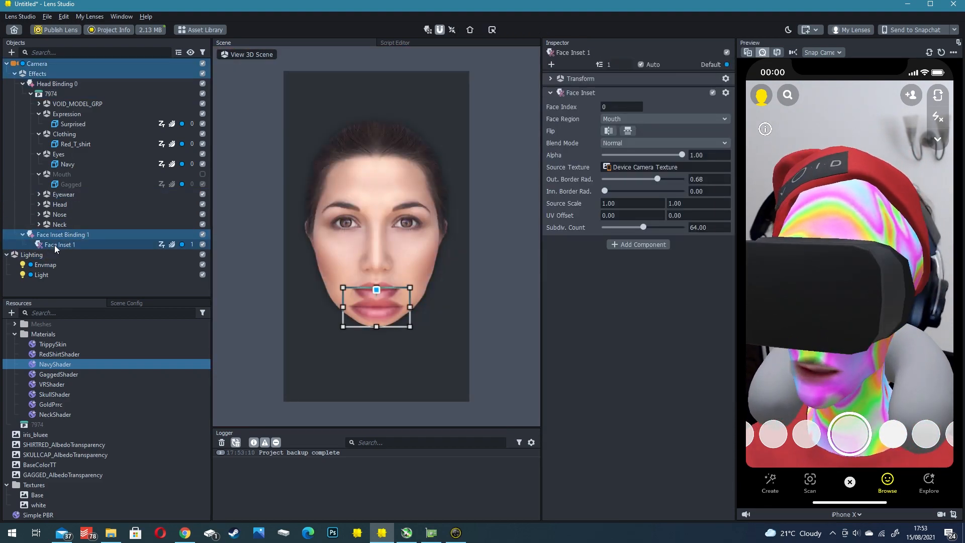
pyautogui.rightClick(52, 244)
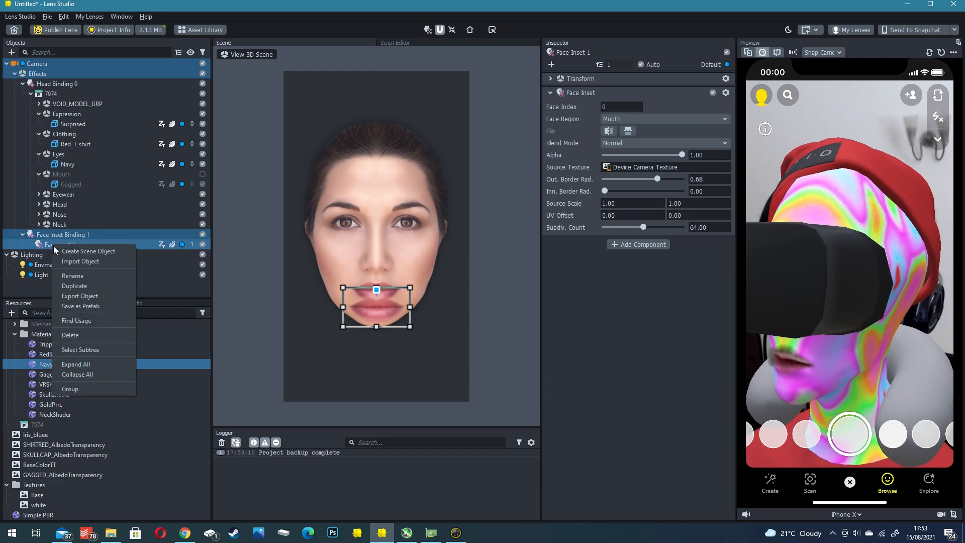
pyautogui.click(75, 281)
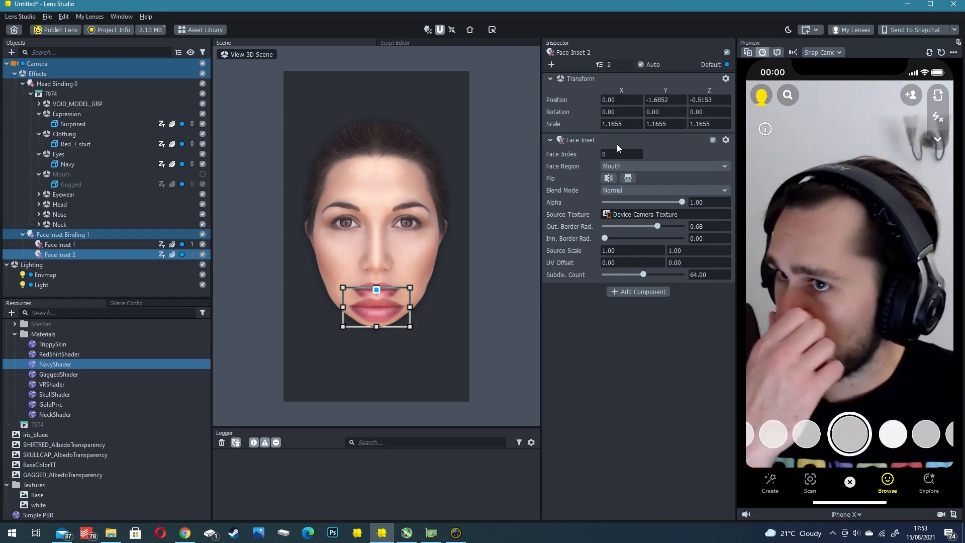
pyautogui.click(613, 166)
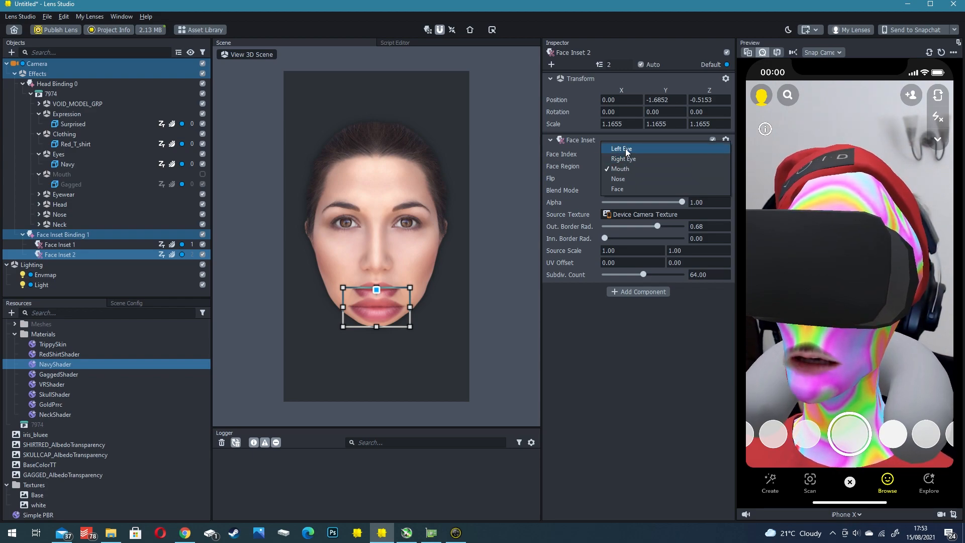
pyautogui.click(627, 151)
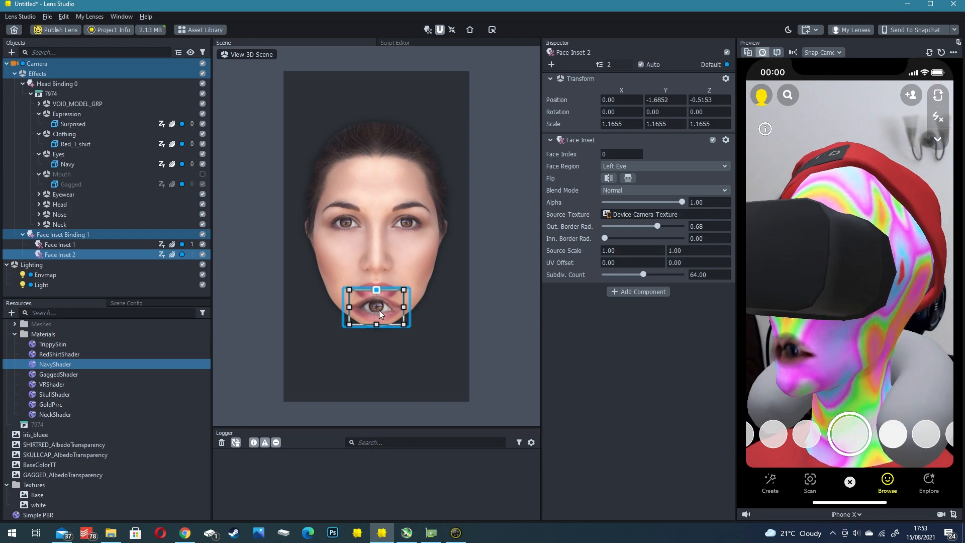
pyautogui.moveTo(378, 310); pyautogui.dragTo(349, 224)
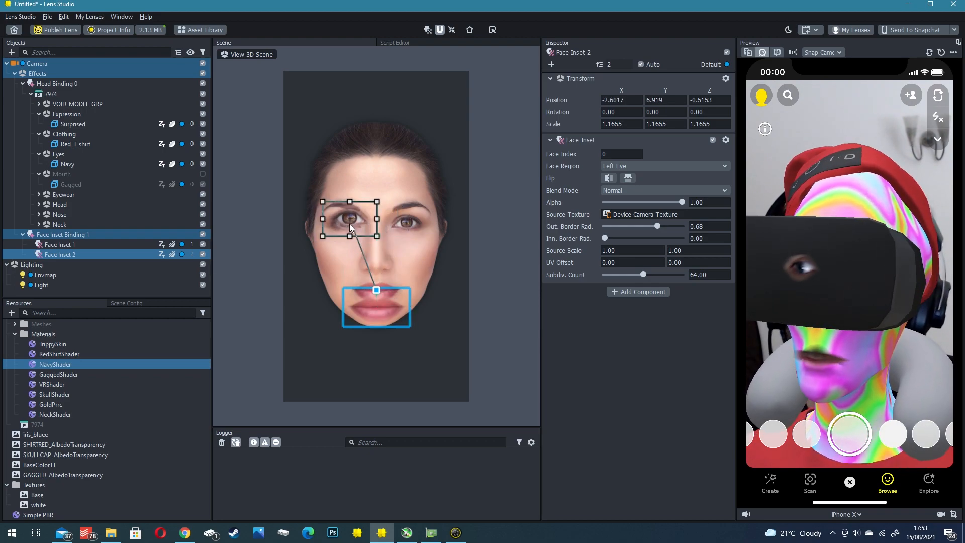
# - Move the eye inset forward onto the VR headset's front at X -3.45, Z 7.6231, scale it to 1.6528 and set its outer border radius to 0.40
pyautogui.click(252, 55)
pyautogui.scroll(-5, 374, 176)
pyautogui.moveTo(378, 171)
pyautogui.mouseDown(button='right')
pyautogui.moveTo(427, 173)
pyautogui.moveTo(383, 177)
pyautogui.mouseUp(button='right')
pyautogui.press('w')
pyautogui.moveTo(420, 165); pyautogui.dragTo(530, 172)
pyautogui.moveTo(529, 172); pyautogui.dragTo(349, 168, button='right')
pyautogui.moveTo(349, 168); pyautogui.dragTo(337, 169)
pyautogui.press('r')
pyautogui.moveTo(304, 164); pyautogui.dragTo(334, 168, button='right')
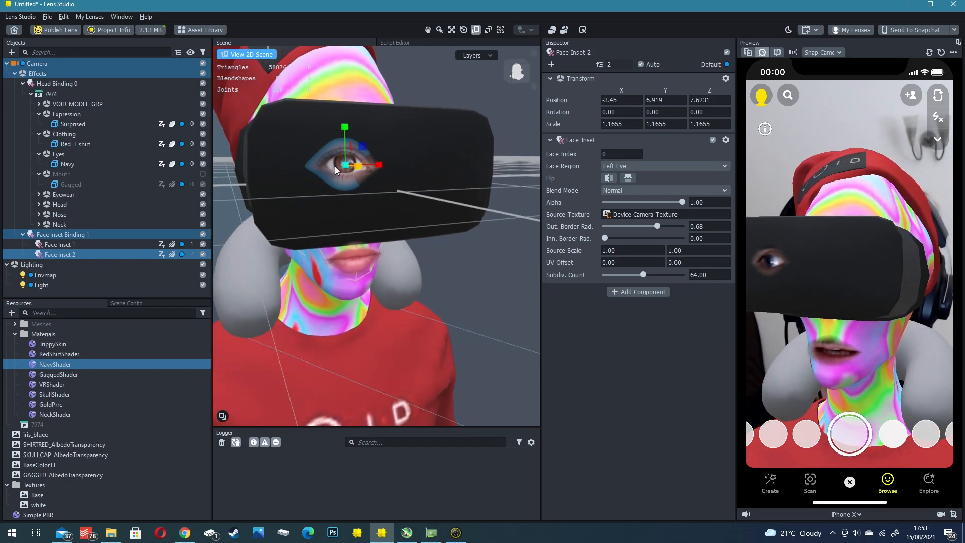
pyautogui.moveTo(345, 165); pyautogui.dragTo(354, 165)
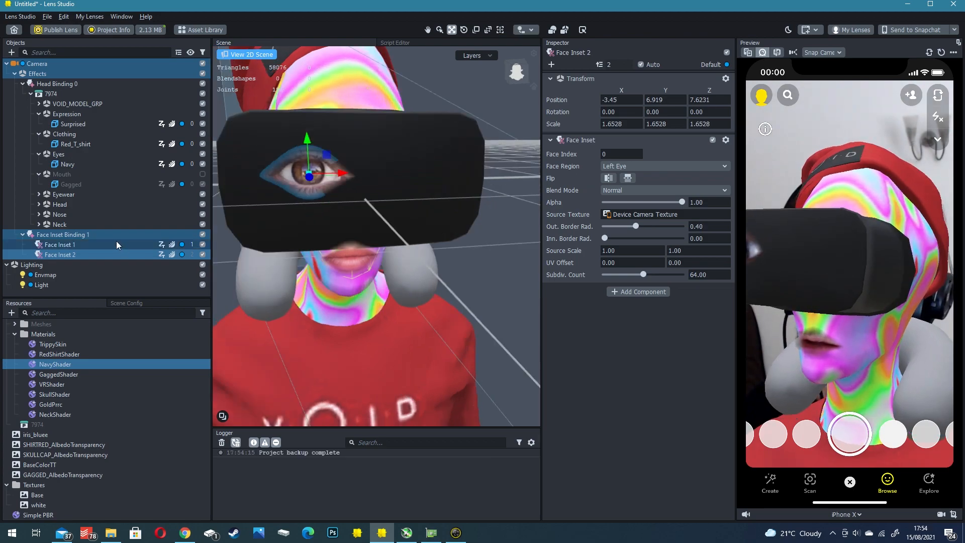
# - Duplicate the Left Eye inset and move the copy along X to 3.157 on the other half of the headset
pyautogui.click(107, 245)
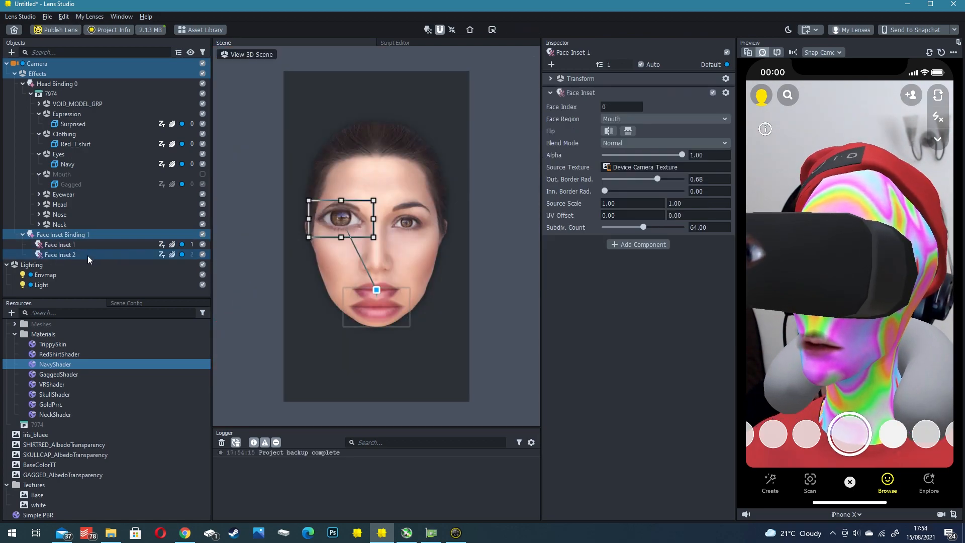
pyautogui.click(87, 255)
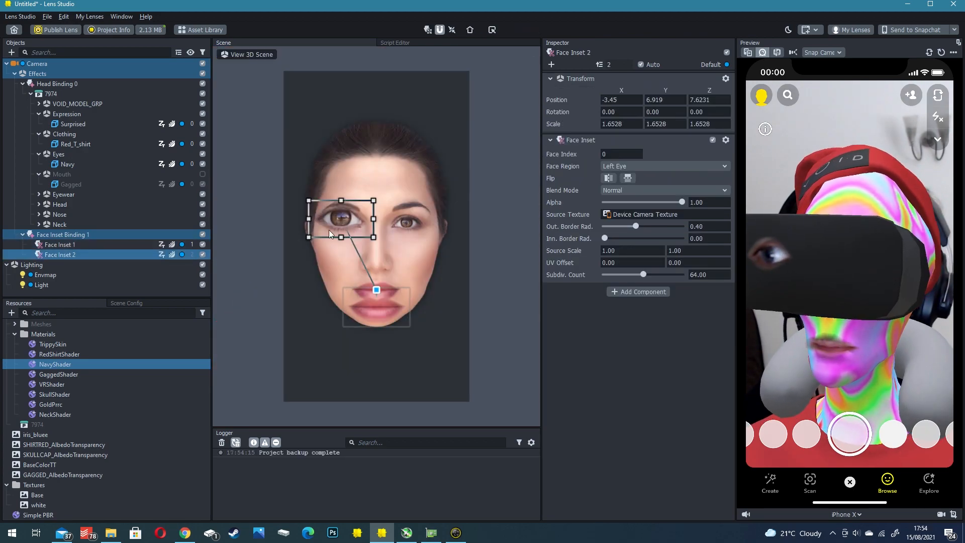
pyautogui.rightClick(73, 256)
pyautogui.click(94, 296)
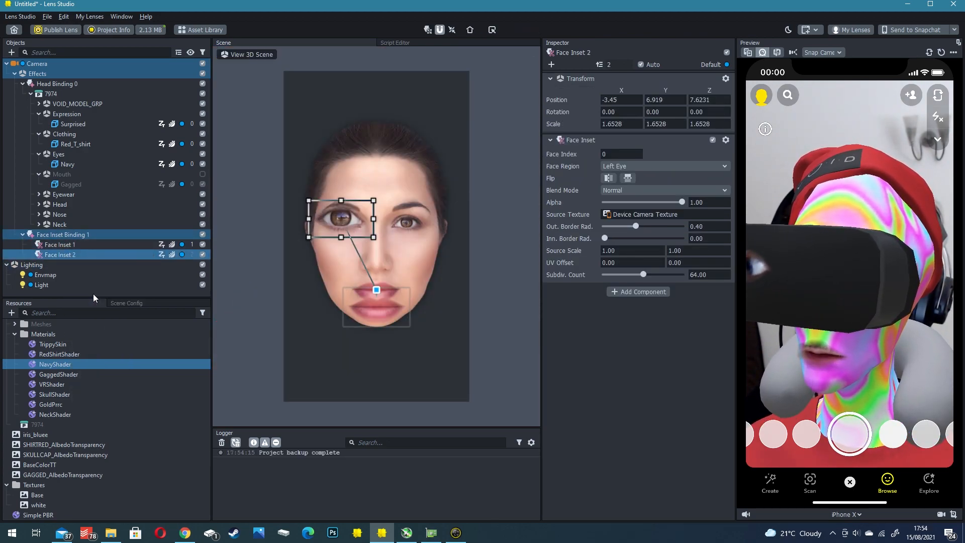
pyautogui.click(254, 54)
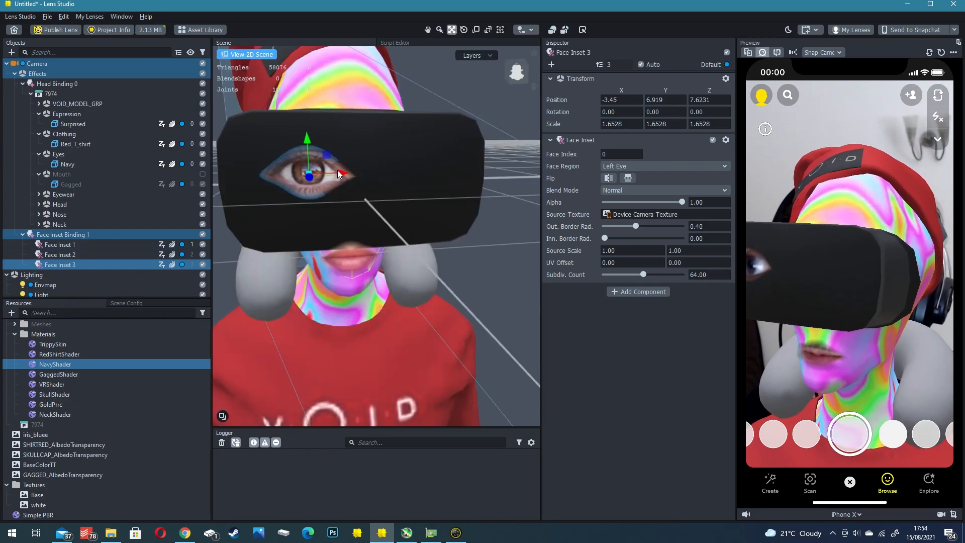
pyautogui.moveTo(338, 172); pyautogui.dragTo(441, 173)
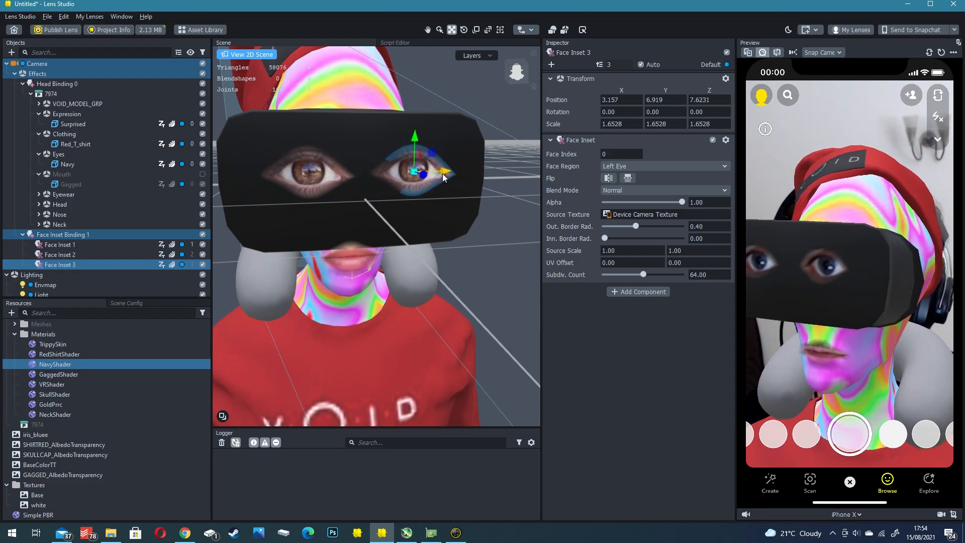
pyautogui.click(334, 172)
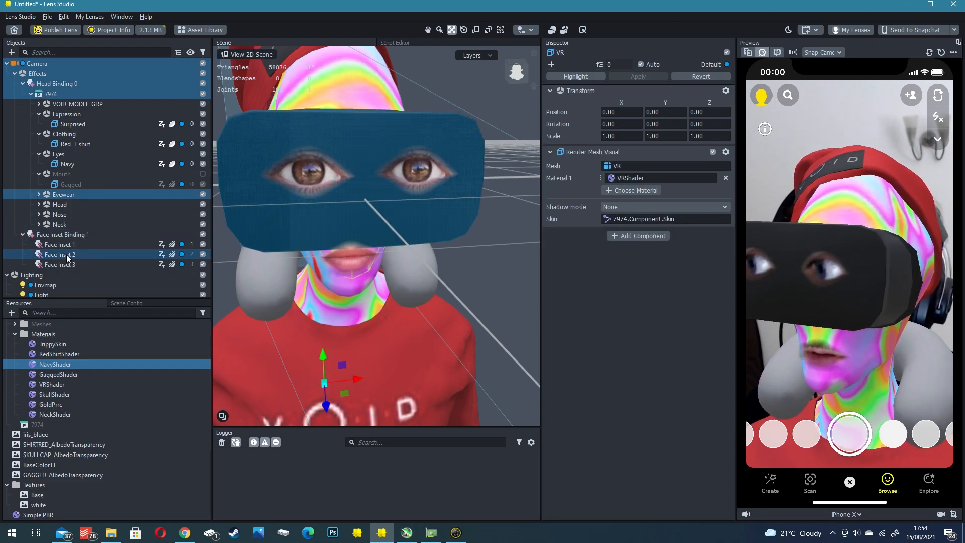
# - Set the second eye inset's X position to 3.45 and change its face region to Right Eye
pyautogui.click(66, 255)
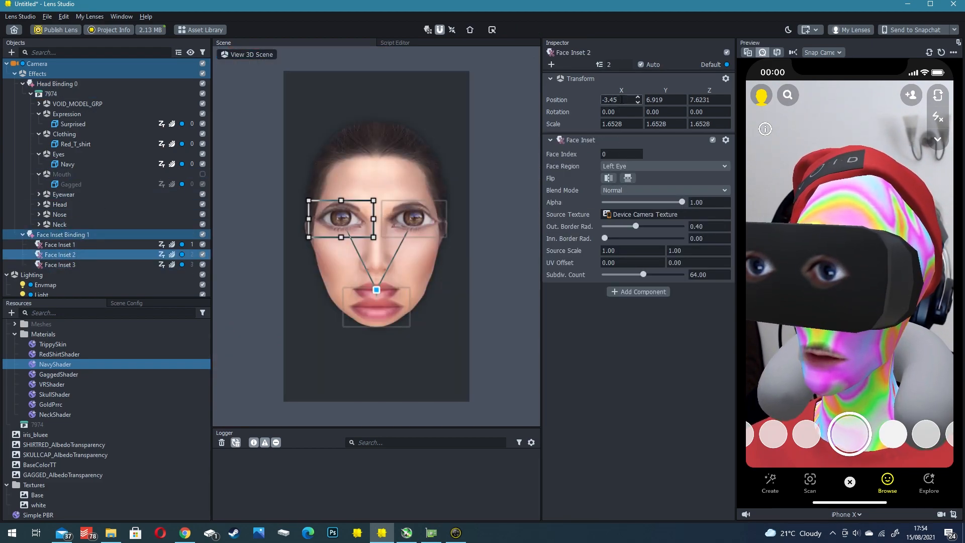
pyautogui.click(60, 264)
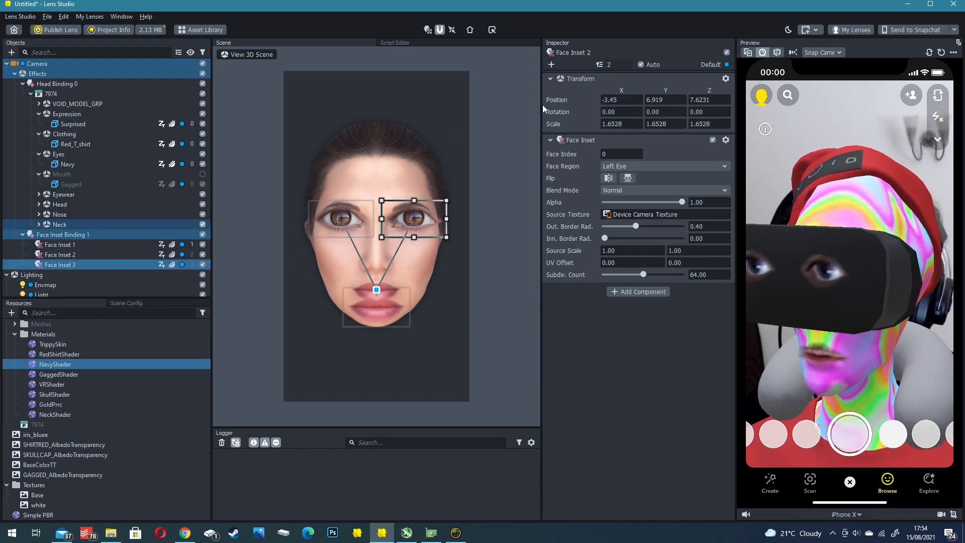
pyautogui.moveTo(630, 99); pyautogui.dragTo(641, 101)
pyautogui.write('45')
pyautogui.press('Tab')
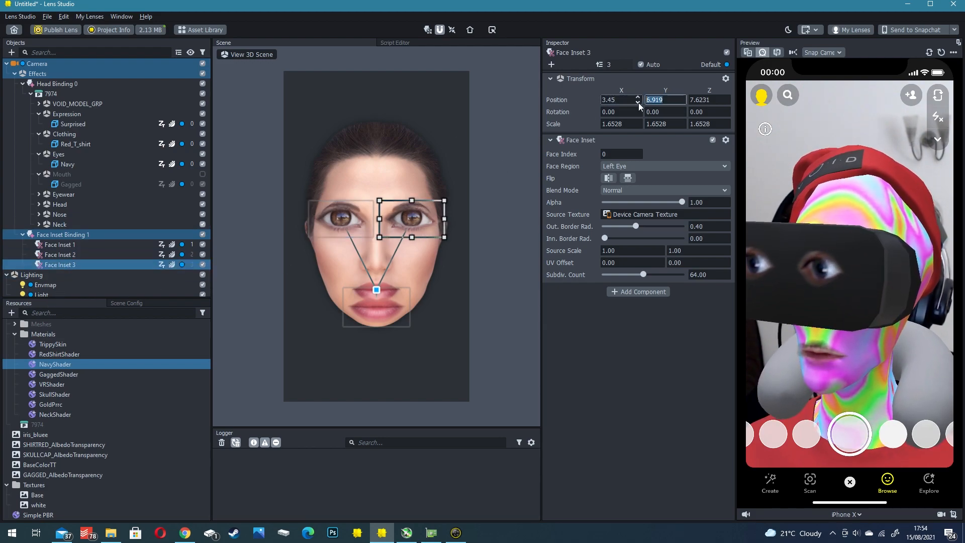
pyautogui.press('Return')
pyautogui.click(628, 166)
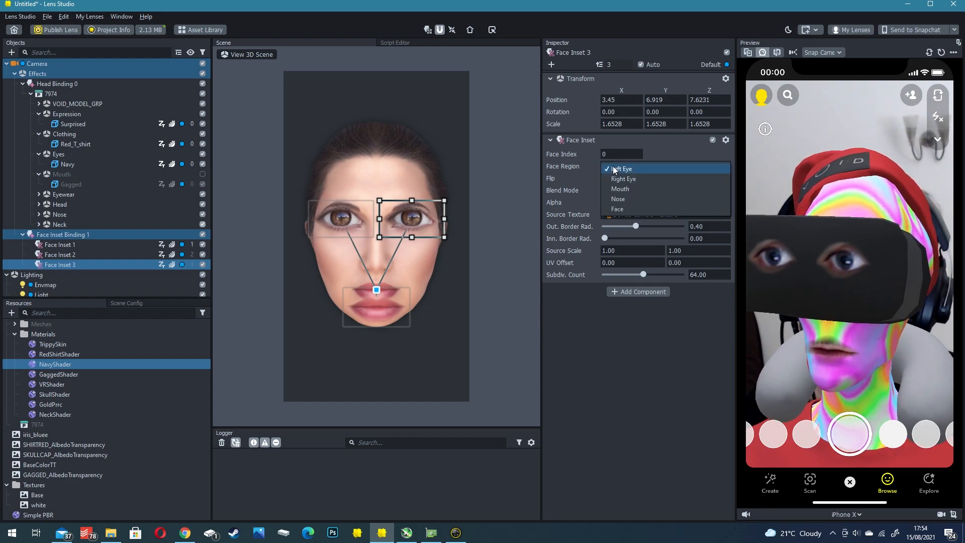
pyautogui.click(622, 180)
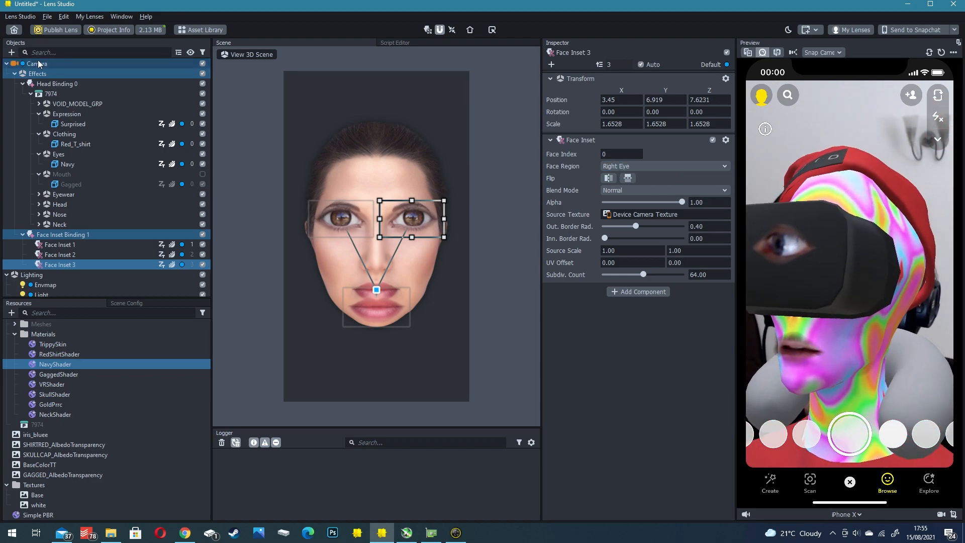
# - Collapse the Effects group and add a Screen Image object to the scene
pyautogui.click(15, 73)
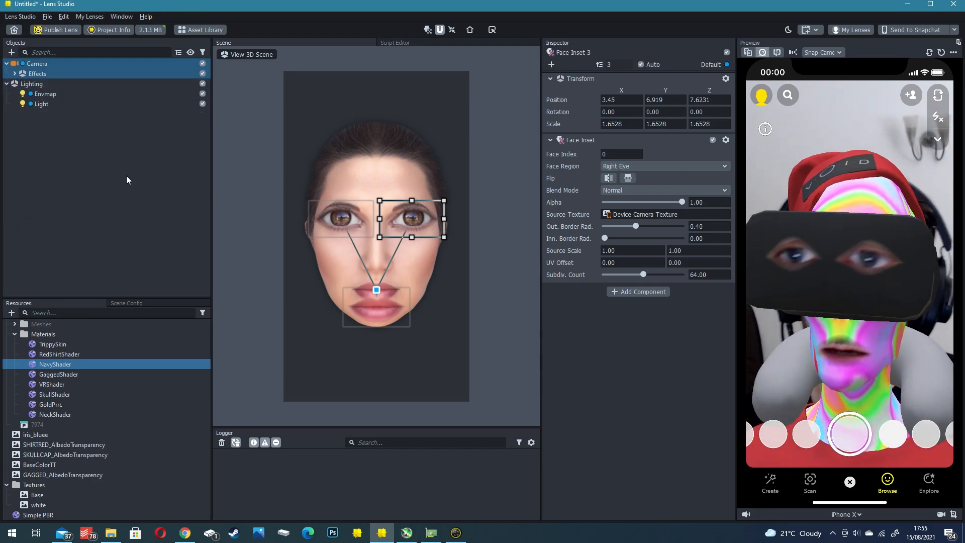
pyautogui.click(30, 130)
pyautogui.click(12, 53)
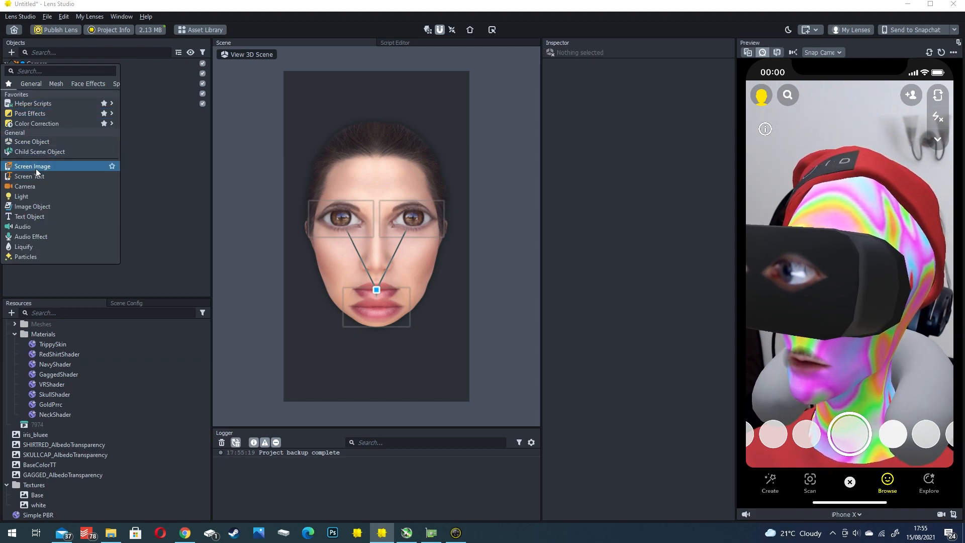
pyautogui.click(27, 72)
pyautogui.write('screen')
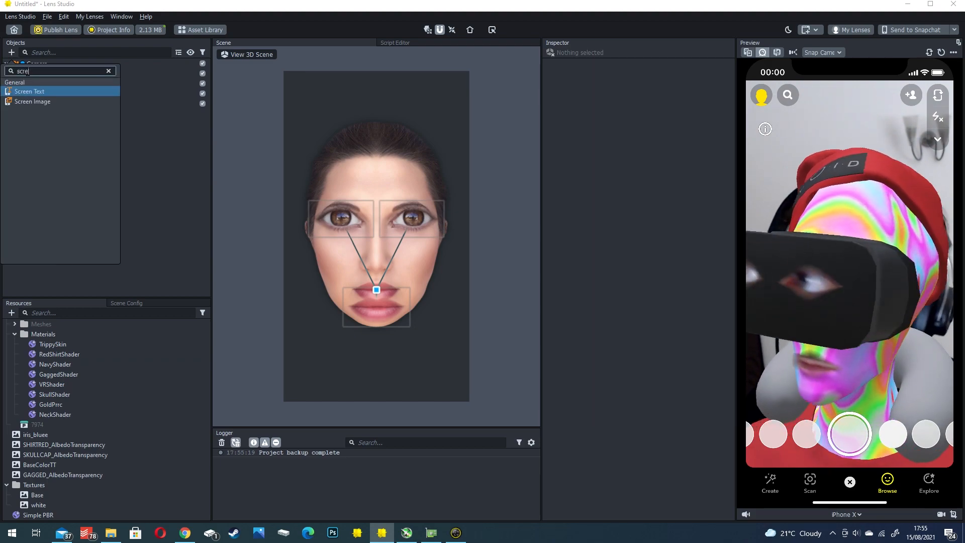
pyautogui.click(30, 103)
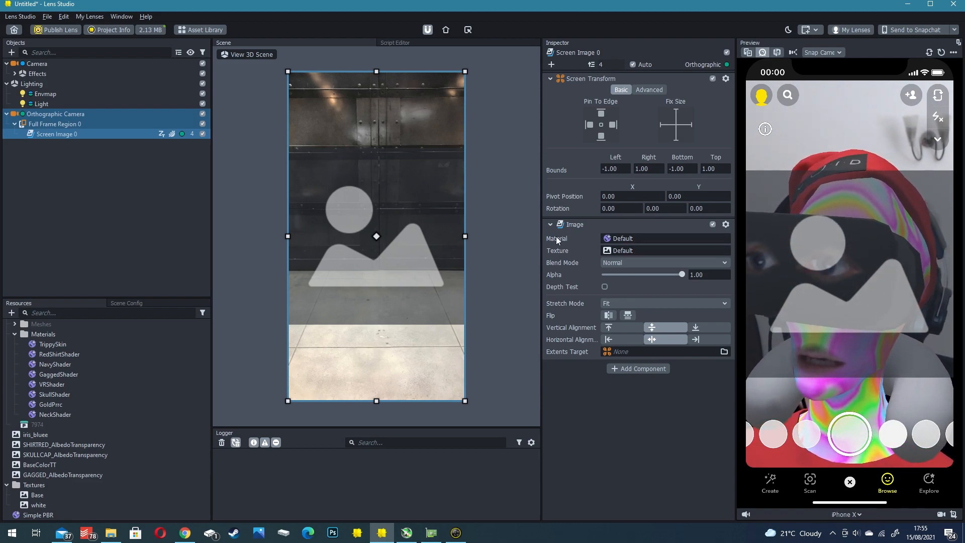
# - Create a new Unlit material and assign it to the screen image in place of the default material
pyautogui.click(638, 238)
pyautogui.click(412, 156)
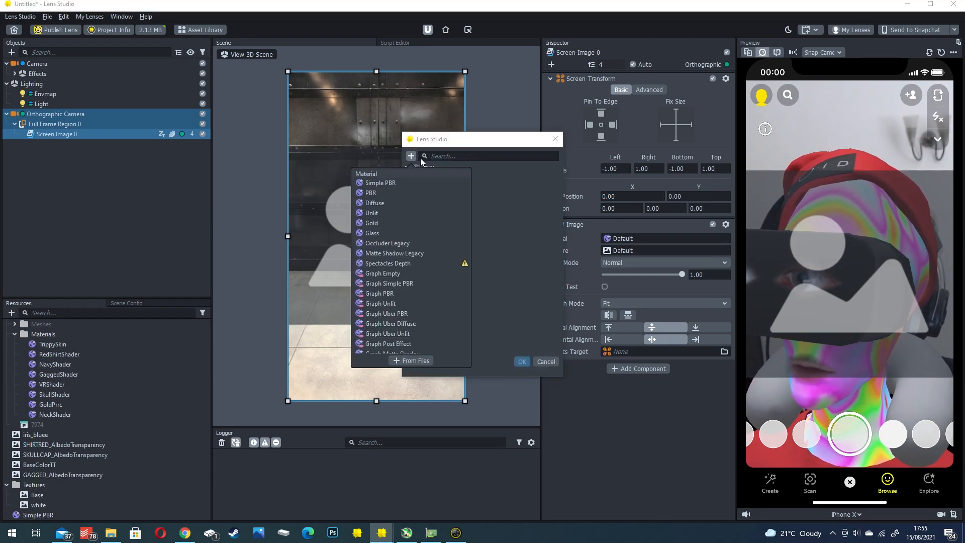
pyautogui.click(378, 212)
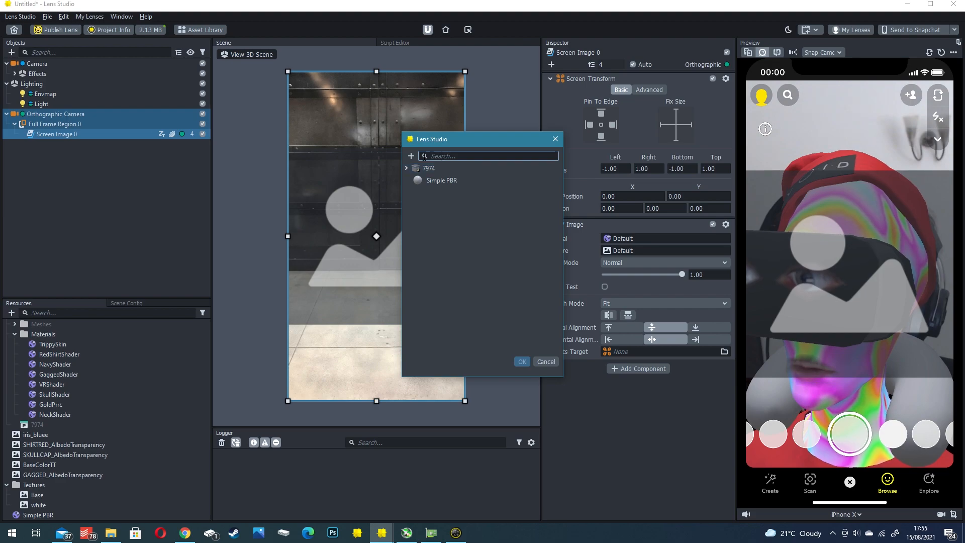
pyautogui.click(426, 195)
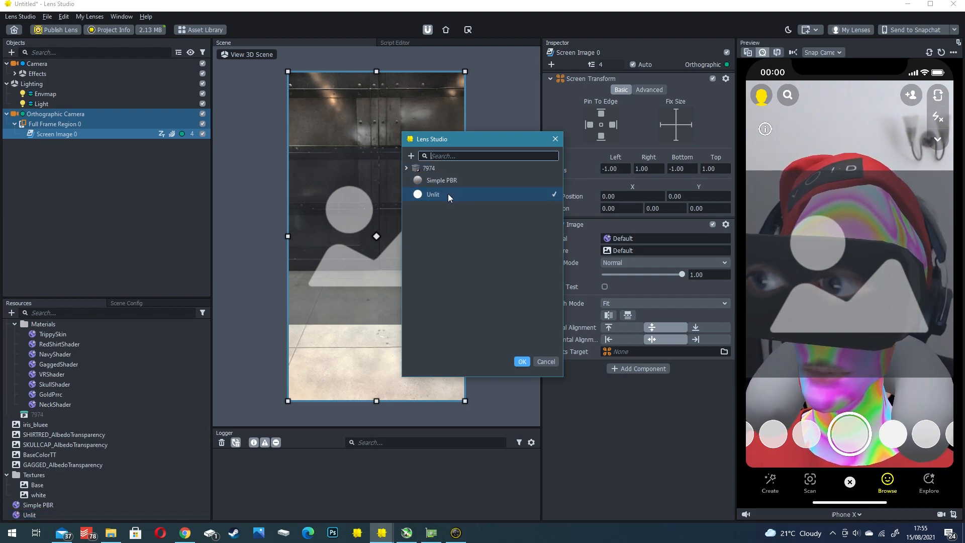
pyautogui.click(523, 360)
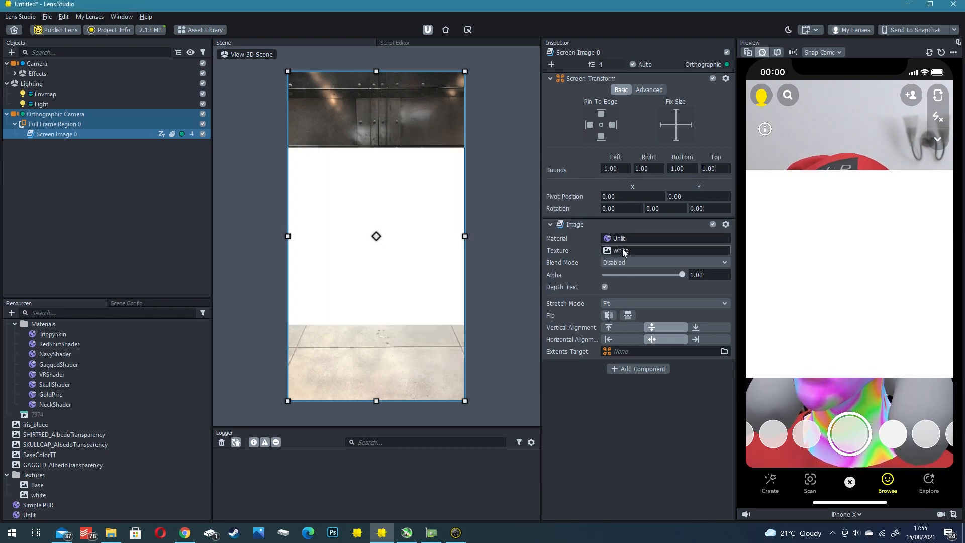
# - Set the Unlit material's base color to #dda489, sampled from the background of the avatar picture on the VOID download page in the browser
pyautogui.click(63, 514)
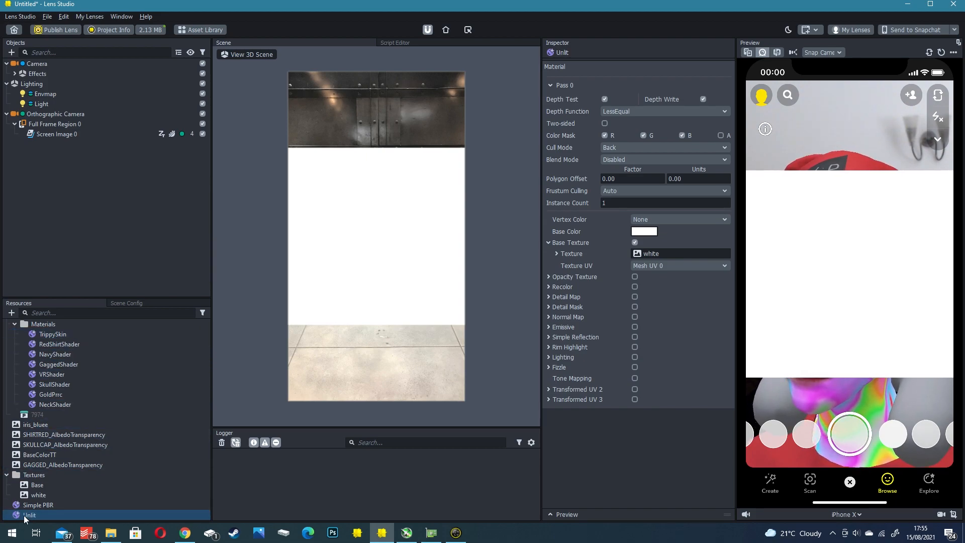
pyautogui.click(643, 232)
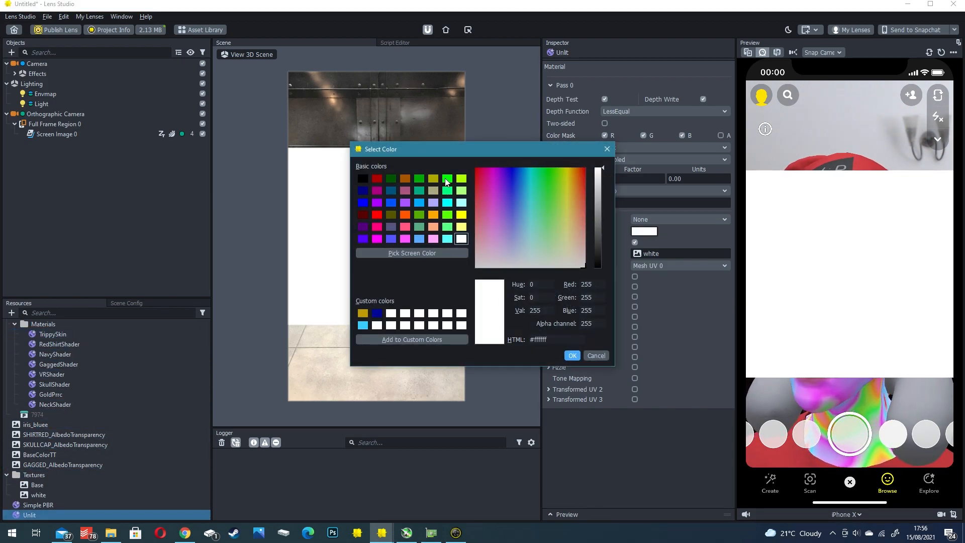
pyautogui.click(577, 170)
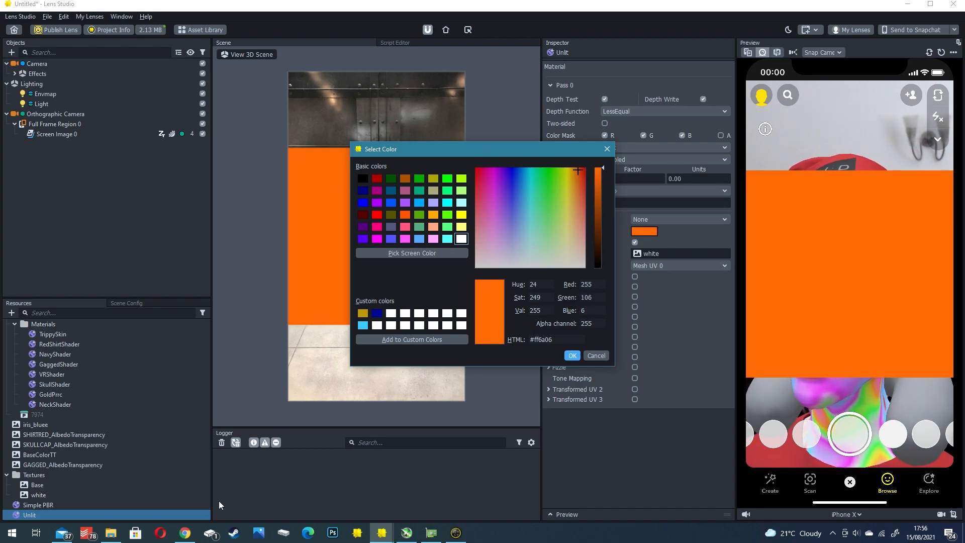
pyautogui.click(184, 528)
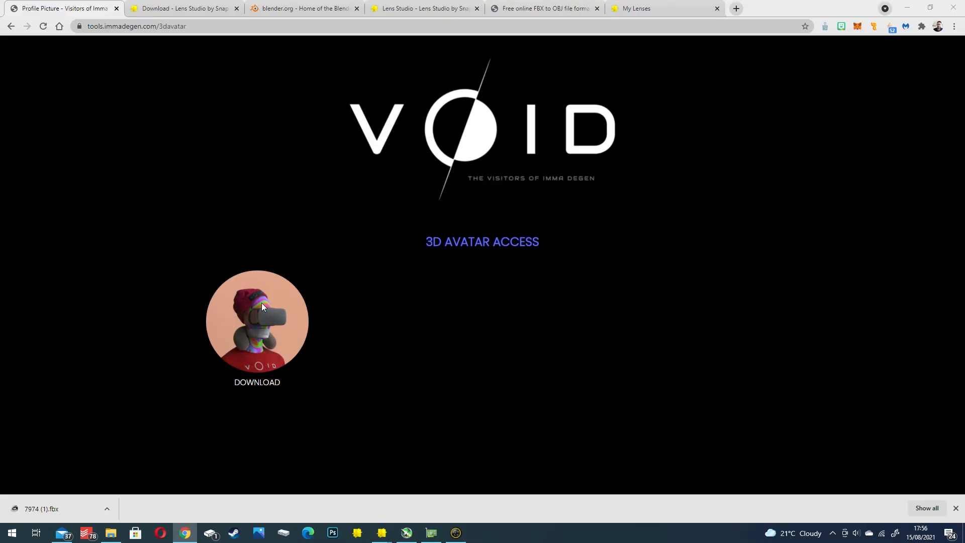
pyautogui.hotkey('alt', 'Tab')
pyautogui.moveTo(476, 151); pyautogui.dragTo(555, 169)
pyautogui.click(473, 271)
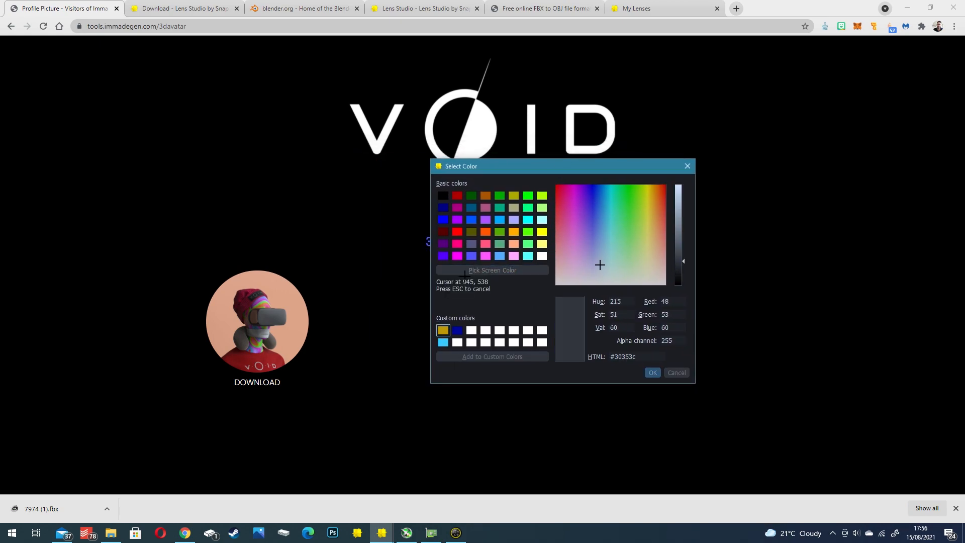
pyautogui.click(298, 317)
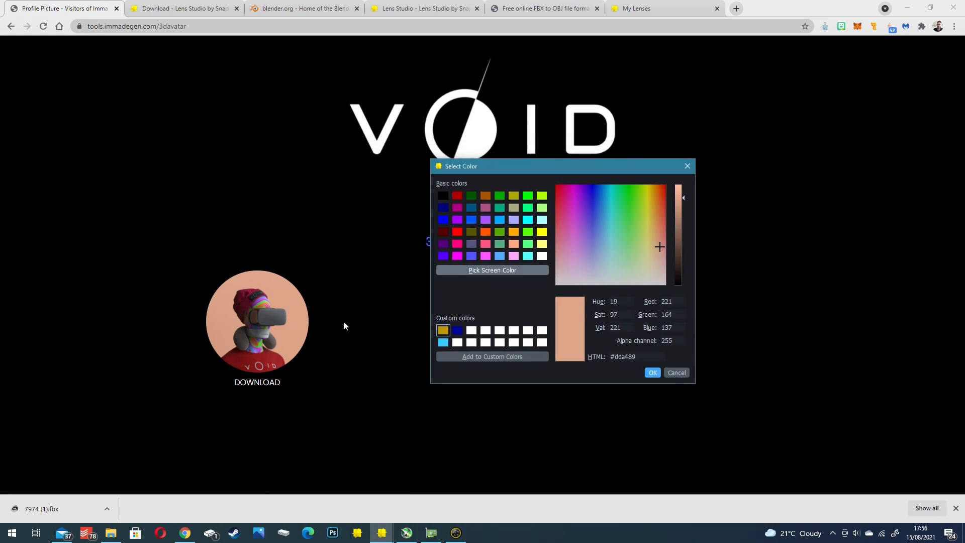
pyautogui.click(651, 372)
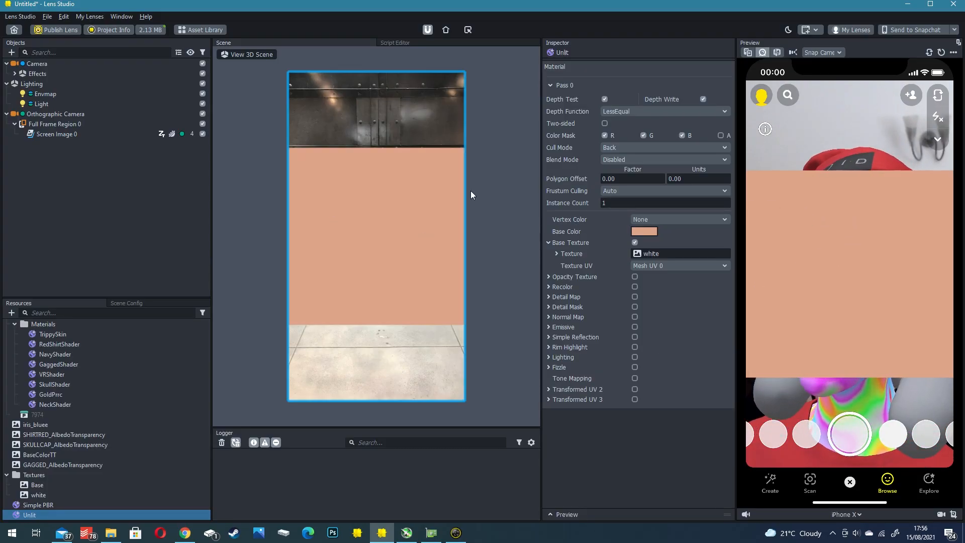
# - Examine the settings of both cameras, the full frame region and the screen image, and their placement in the 3D scene
pyautogui.click(56, 116)
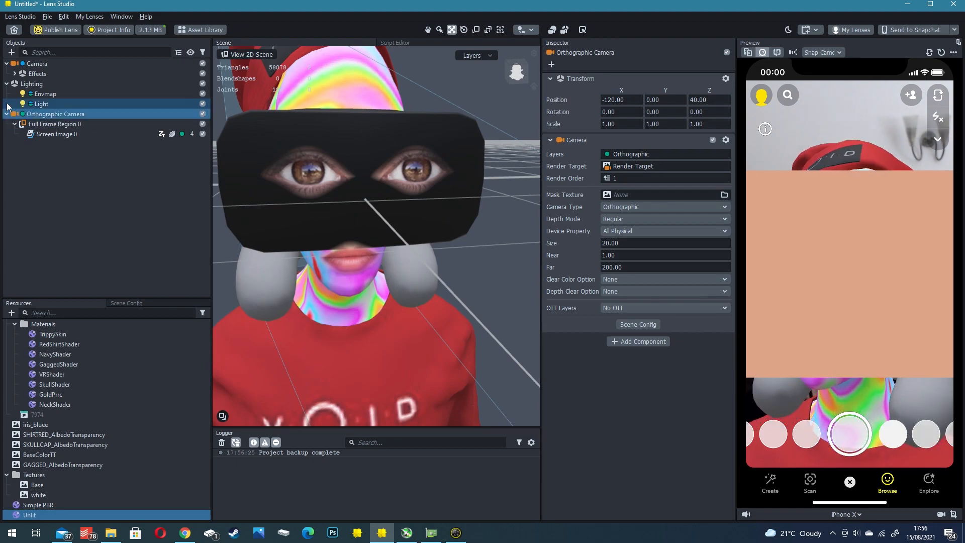
pyautogui.click(36, 64)
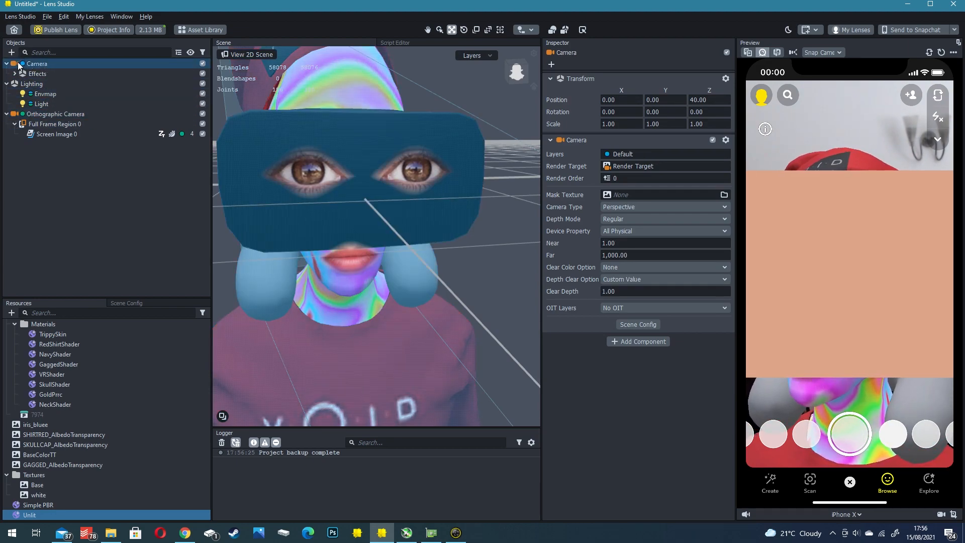
pyautogui.click(7, 63)
pyautogui.click(7, 63)
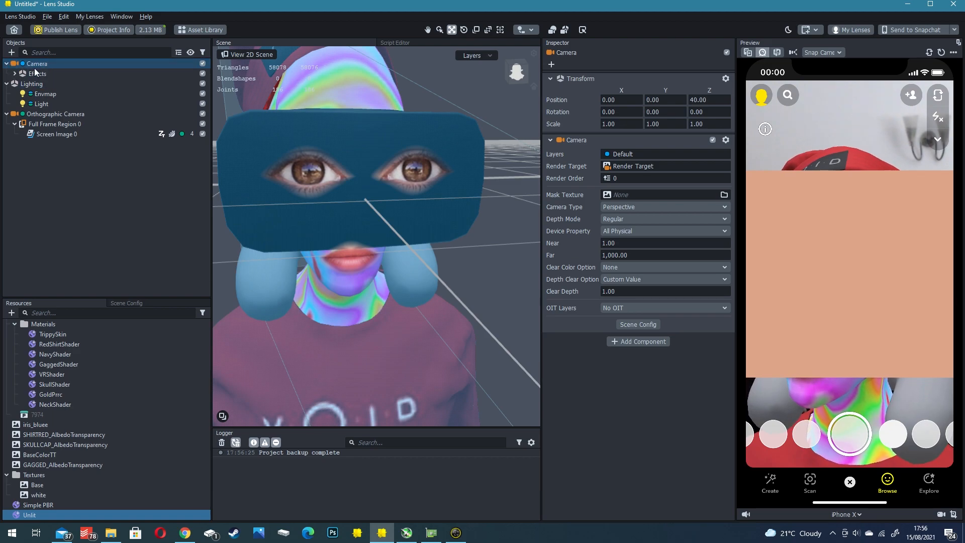
pyautogui.scroll(-5, 310, 167)
pyautogui.moveTo(341, 176); pyautogui.dragTo(380, 185, button='right')
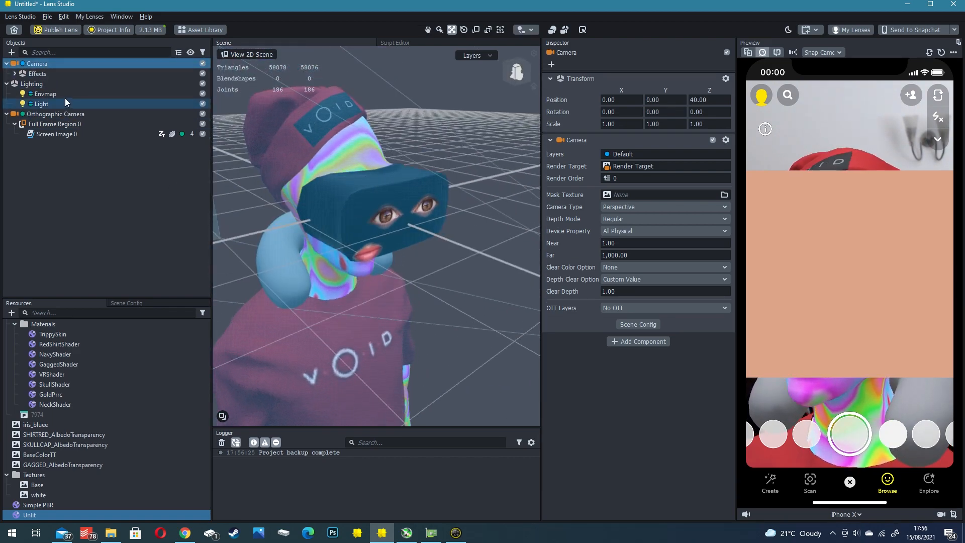
pyautogui.click(61, 116)
pyautogui.moveTo(319, 167); pyautogui.dragTo(326, 199, button='right')
pyautogui.click(44, 124)
pyautogui.click(52, 135)
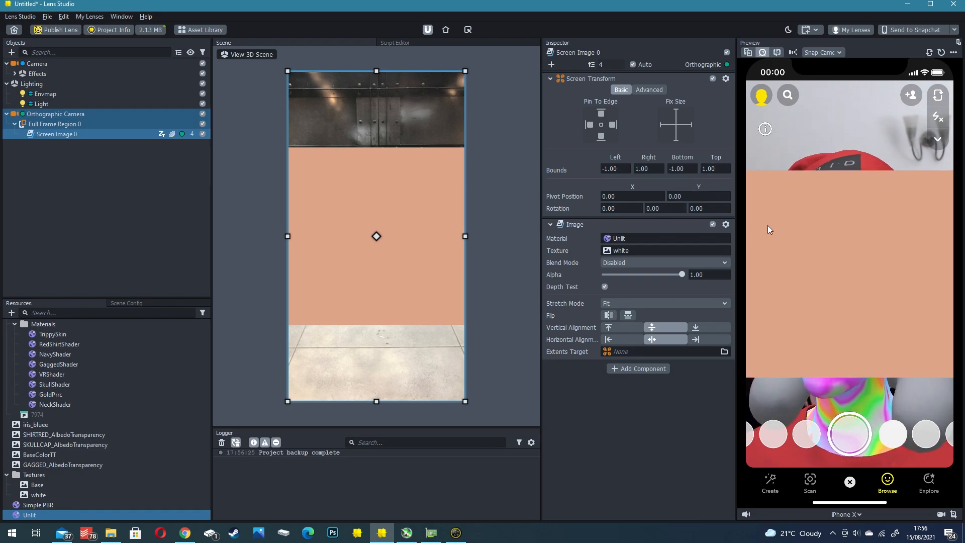
# - Change the screen image's stretch mode to Fill and Cut
pyautogui.click(49, 126)
pyautogui.click(48, 134)
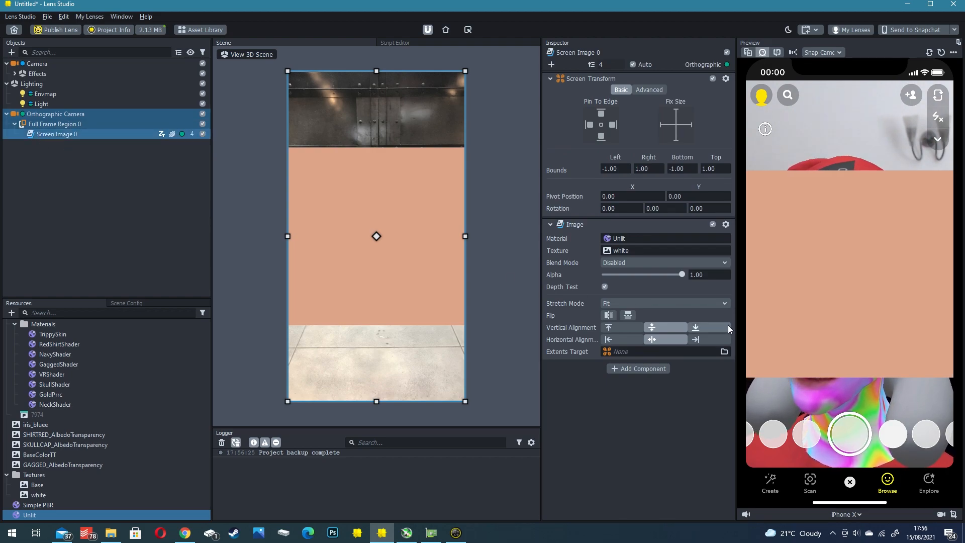
pyautogui.click(671, 304)
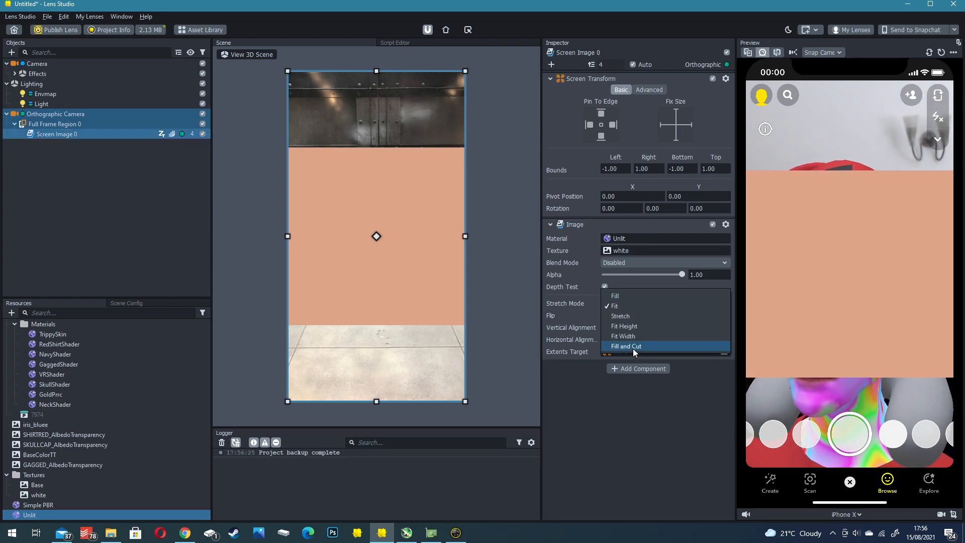
pyautogui.click(633, 347)
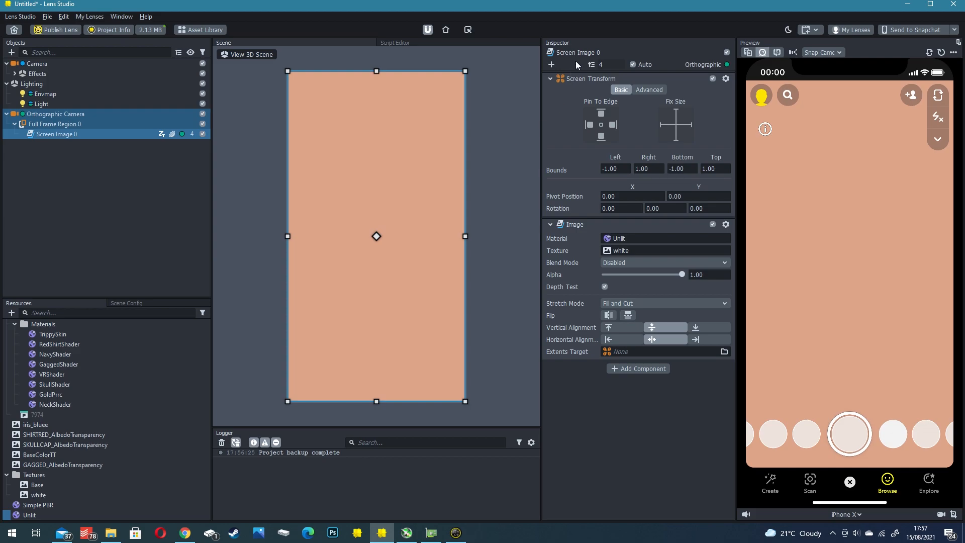
# - Reorder the render target's cameras in the scene configuration so the Orthographic Camera renders before the main Camera
pyautogui.click(34, 112)
pyautogui.click(35, 195)
pyautogui.click(69, 134)
pyautogui.click(44, 115)
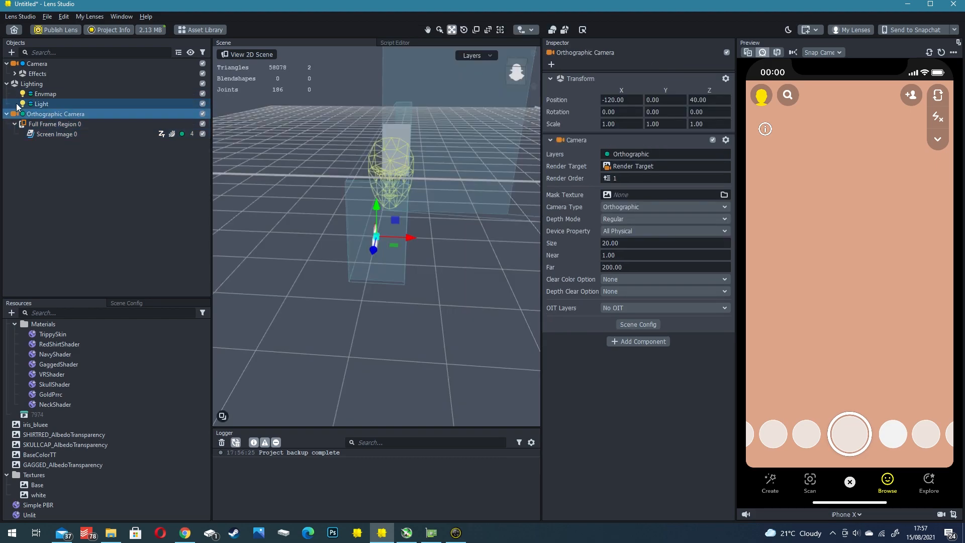
pyautogui.click(134, 303)
pyautogui.click(67, 303)
pyautogui.click(126, 302)
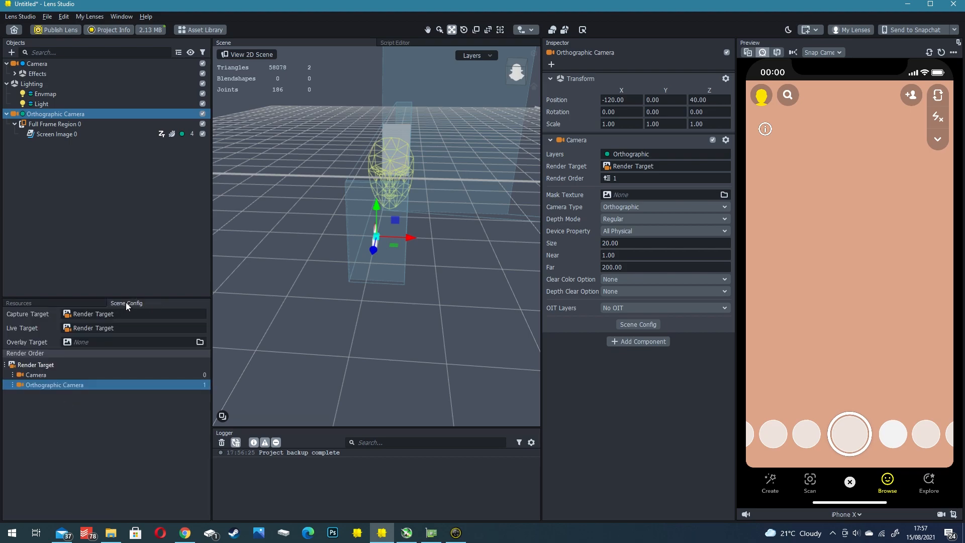
pyautogui.keyDown('shift'); pyautogui.click(38, 375); pyautogui.keyUp('shift')
pyautogui.click(177, 388)
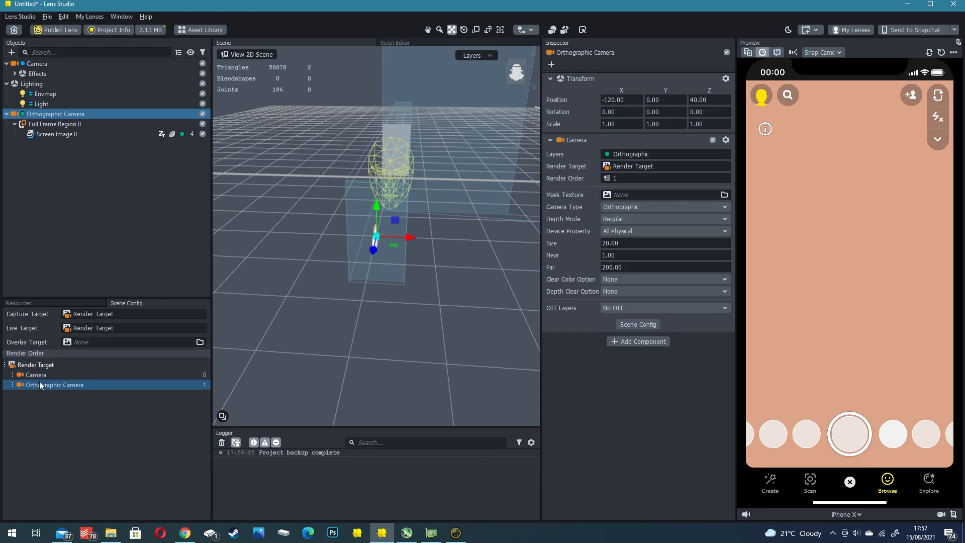
pyautogui.moveTo(16, 384); pyautogui.dragTo(17, 372)
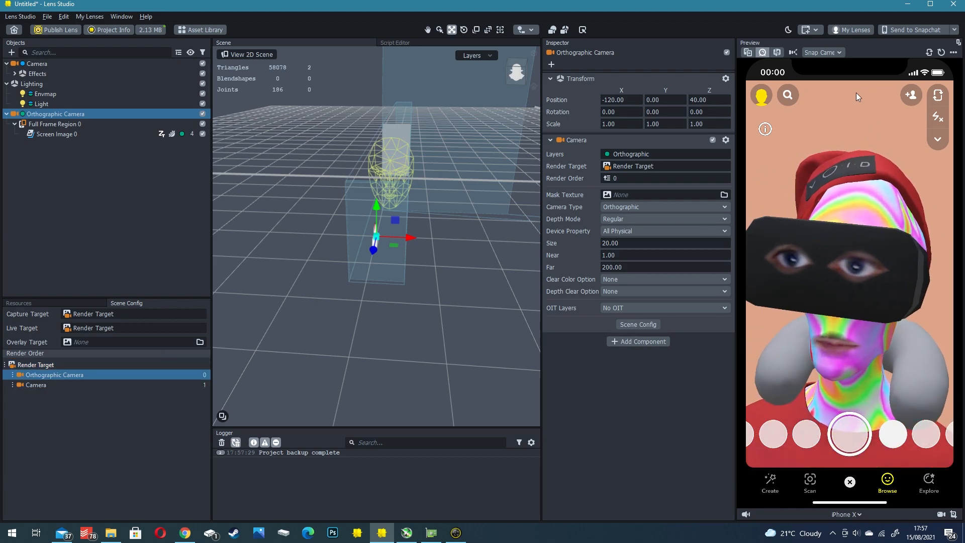
pyautogui.click(45, 386)
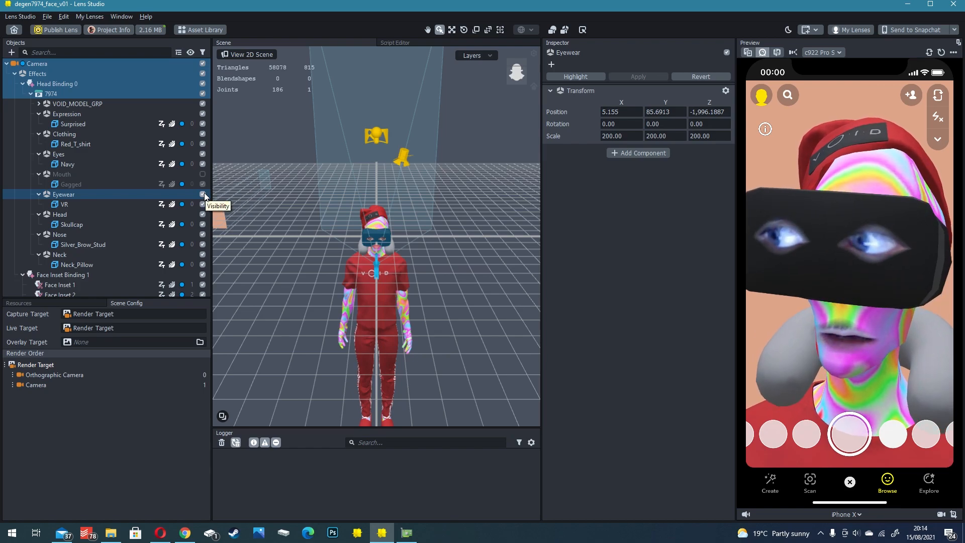
# - Hide the avatar's Eyewear group and view the uncovered face from an angle
pyautogui.click(202, 194)
pyautogui.scroll(3, 355, 234)
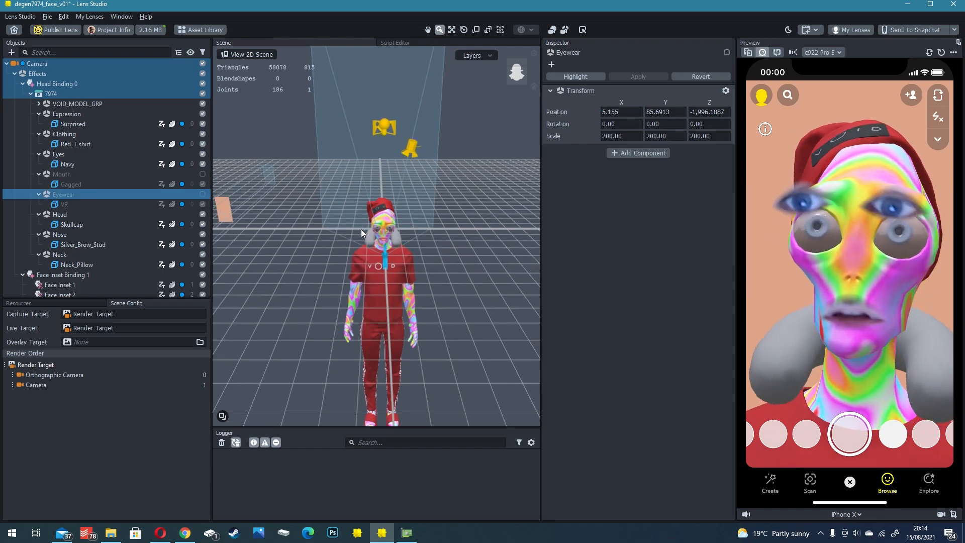
pyautogui.scroll(5, 360, 228)
pyautogui.moveTo(364, 226); pyautogui.dragTo(366, 213, button='right')
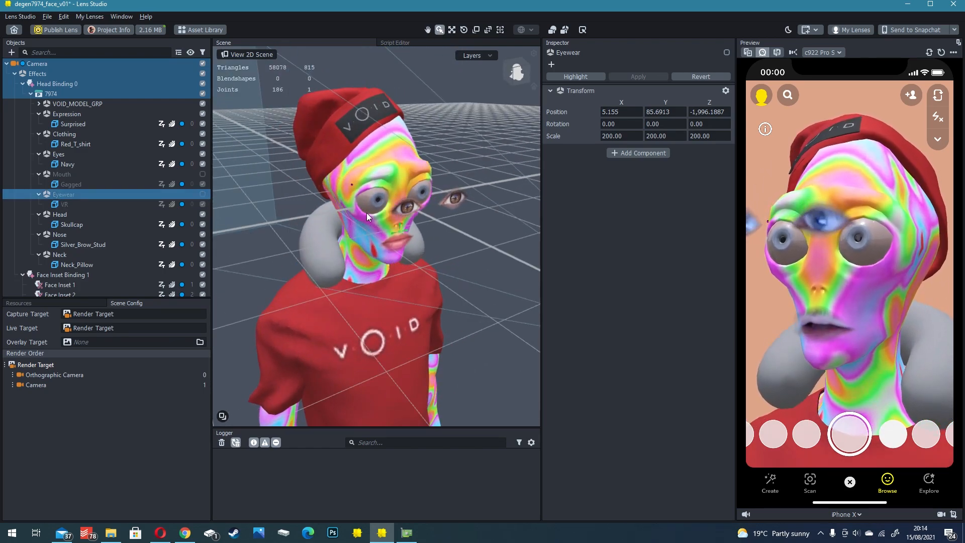
pyautogui.moveTo(347, 180); pyautogui.dragTo(348, 203, button='middle')
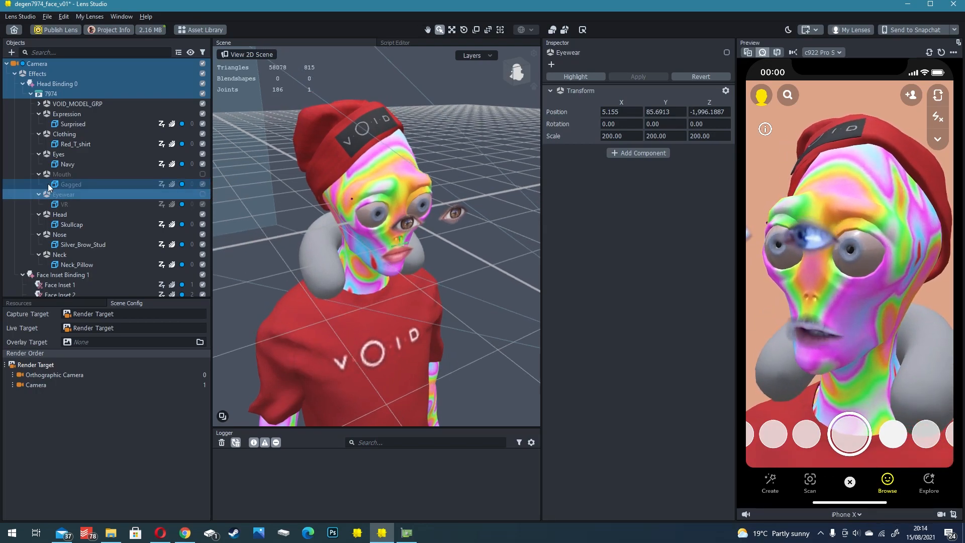
# - Examine the placement of the left-eye and right-eye face insets against the avatar's face from several angles in the 3D scene
pyautogui.scroll(-3, 53, 193)
pyautogui.click(412, 226)
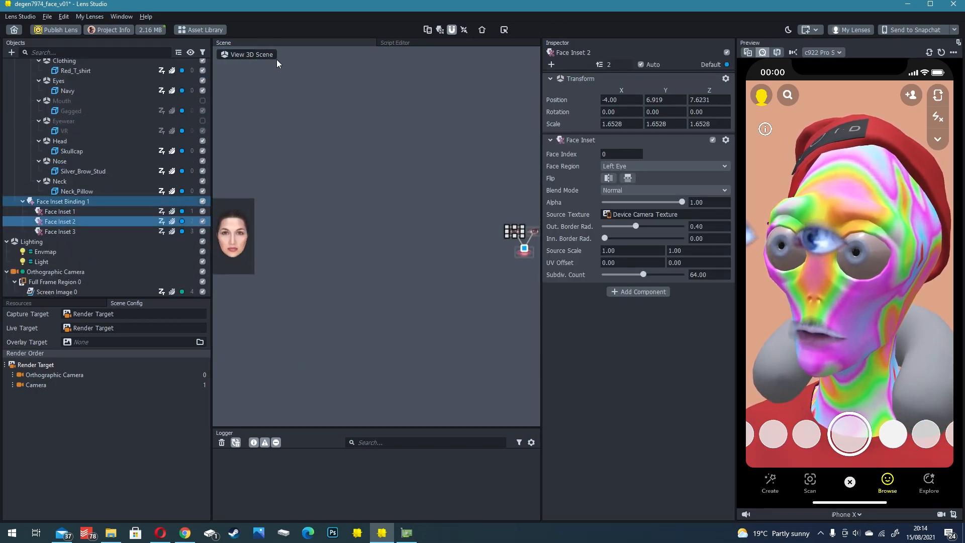
pyautogui.click(254, 55)
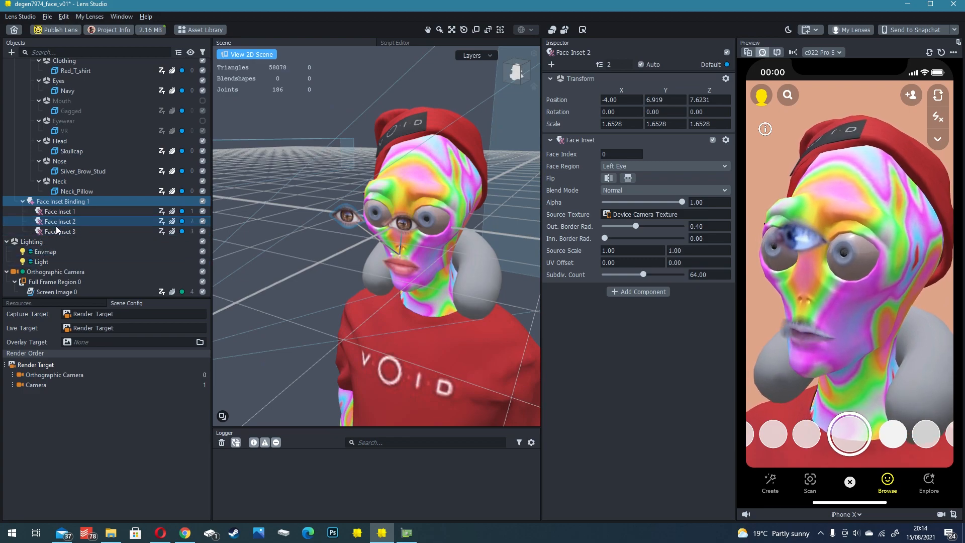
pyautogui.click(57, 231)
pyautogui.keyDown('shift'); pyautogui.click(64, 222); pyautogui.keyUp('shift')
pyautogui.click(270, 54)
pyautogui.moveTo(377, 206); pyautogui.dragTo(358, 202, button='right')
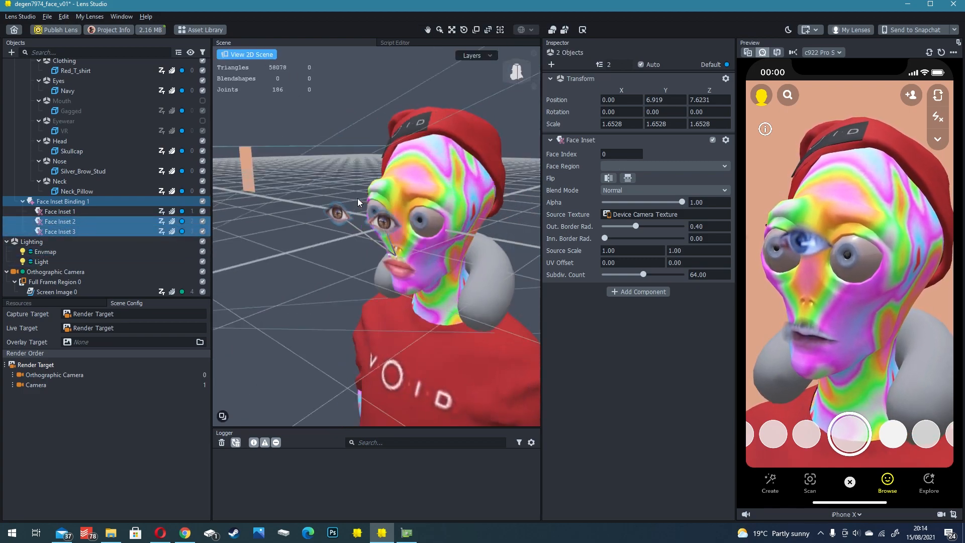
pyautogui.moveTo(313, 219); pyautogui.dragTo(359, 213)
pyautogui.moveTo(342, 198); pyautogui.dragTo(402, 171, button='right')
pyautogui.scroll(5, 397, 207)
pyautogui.moveTo(402, 171); pyautogui.dragTo(417, 175)
pyautogui.moveTo(387, 144); pyautogui.dragTo(387, 155)
pyautogui.moveTo(387, 155); pyautogui.dragTo(398, 195, button='right')
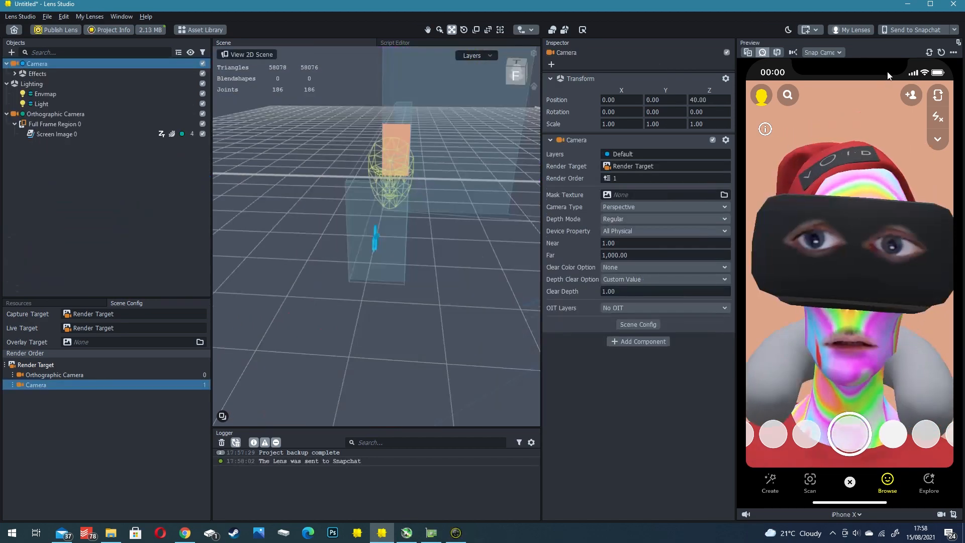
# - Send the lens to the paired Snapchat account for testing on the phone
pyautogui.click(955, 30)
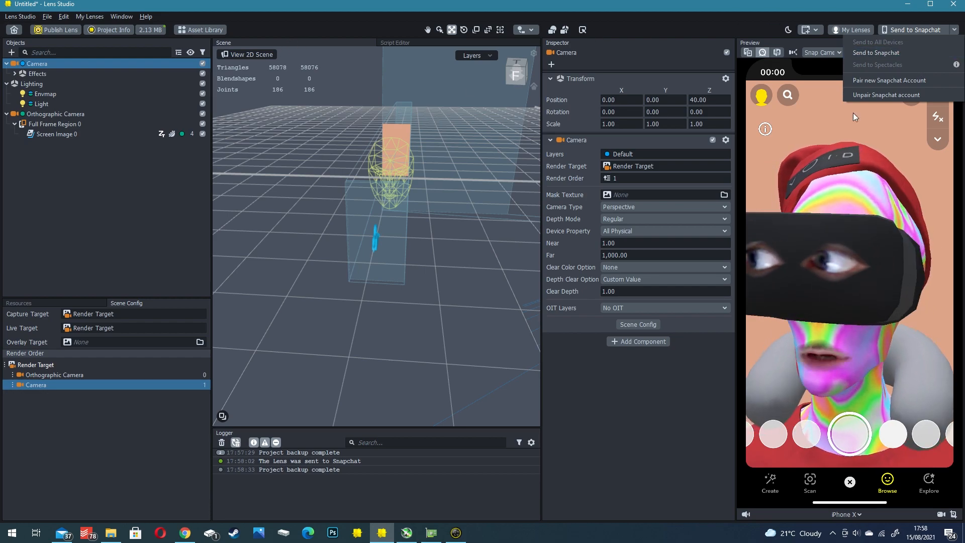
pyautogui.click(857, 53)
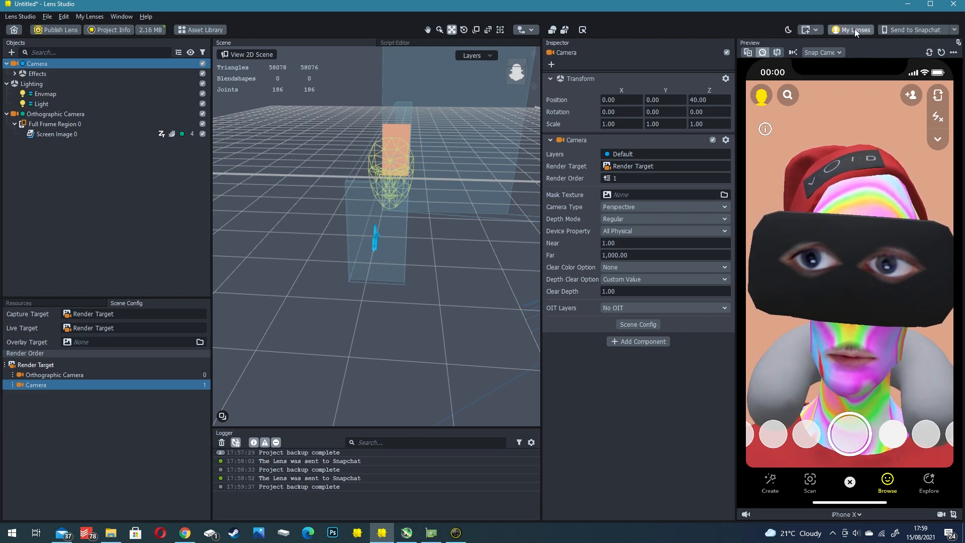
pyautogui.click(954, 30)
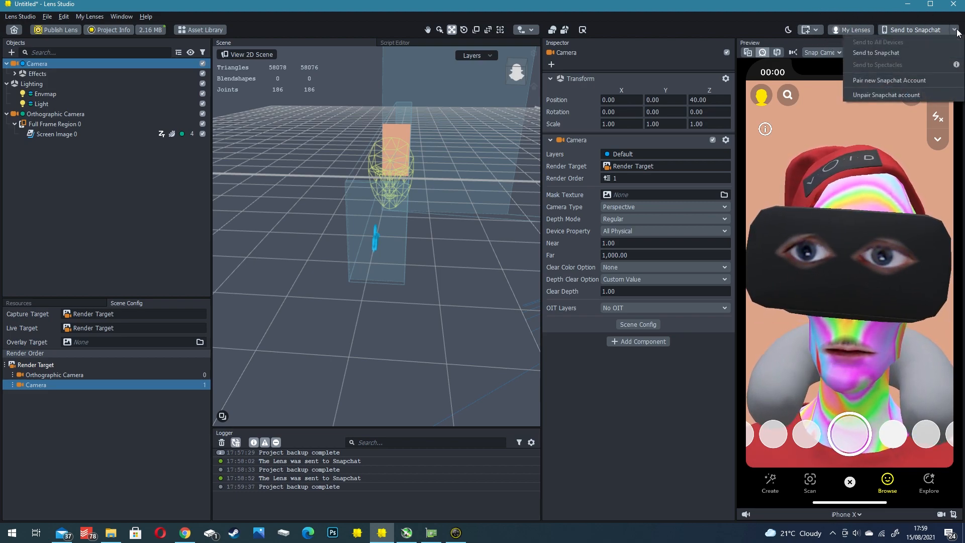
pyautogui.click(747, 29)
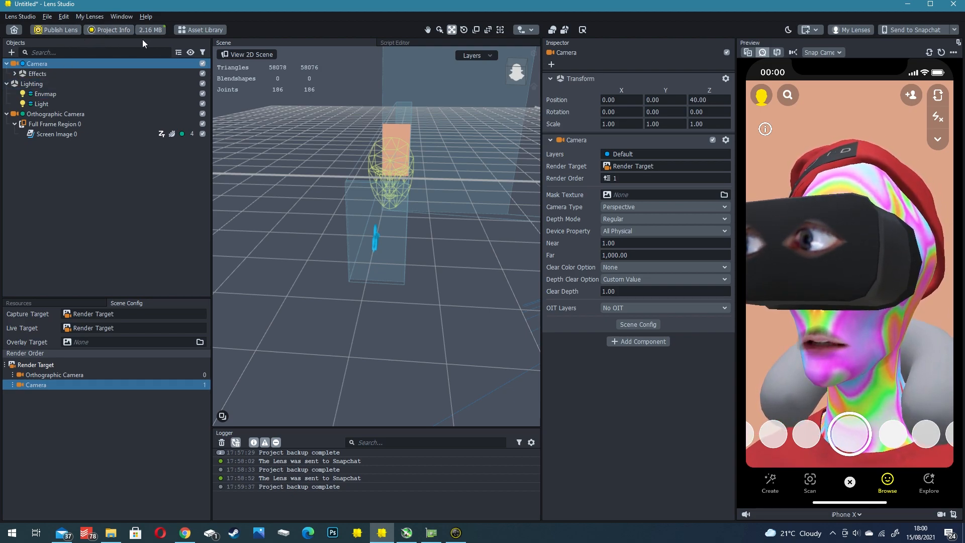
# - Name the lens DEGEN 7974 in the project info and apply it without adding an icon
pyautogui.click(110, 32)
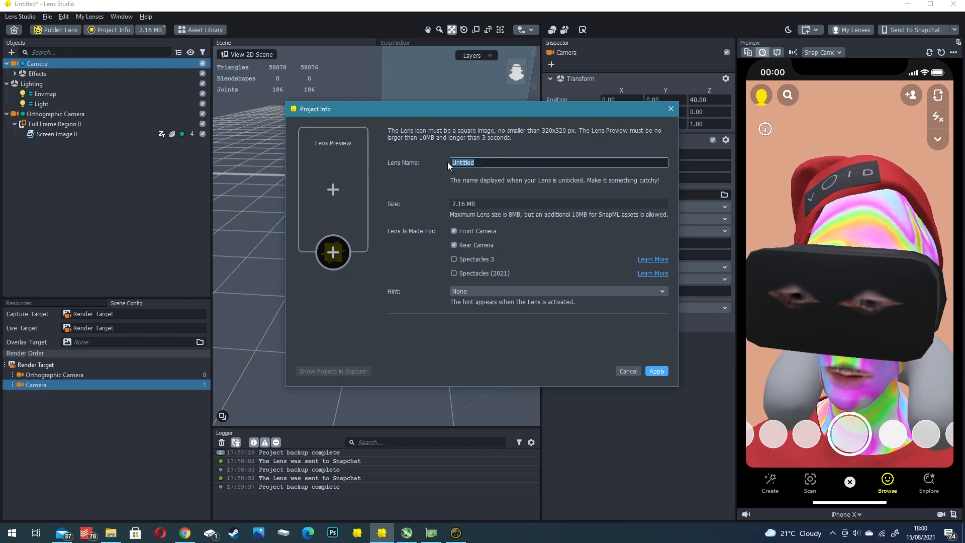
pyautogui.write('7974')
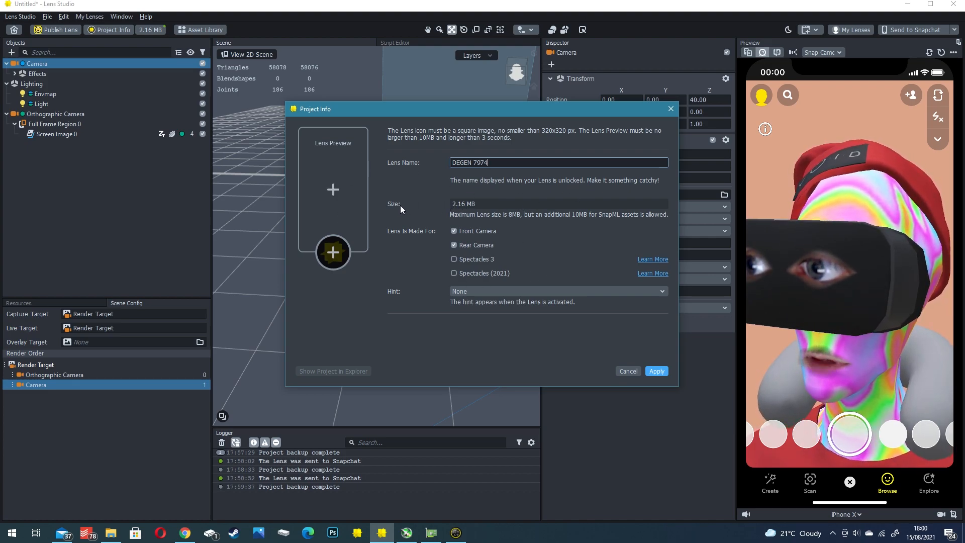
pyautogui.moveTo(511, 204); pyautogui.dragTo(436, 204)
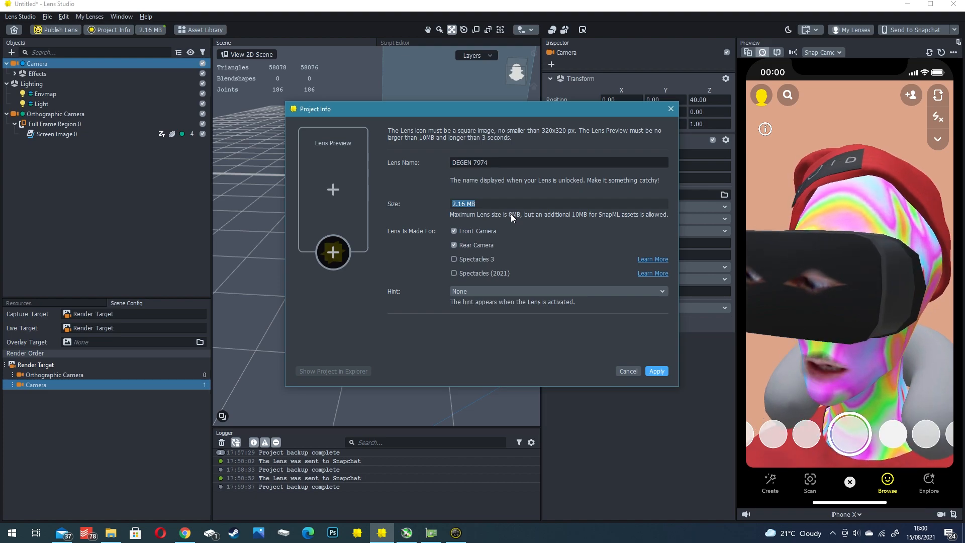
pyautogui.click(339, 253)
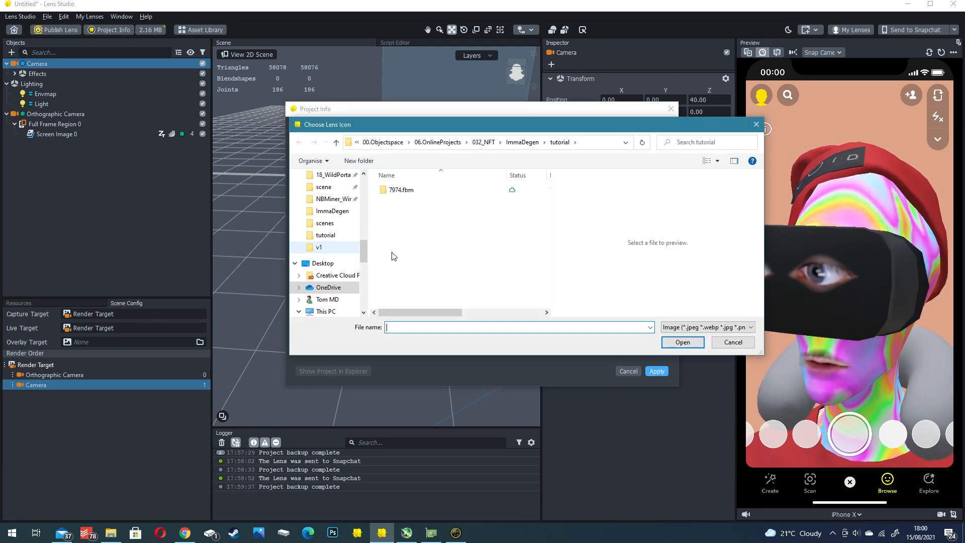
pyautogui.click(757, 126)
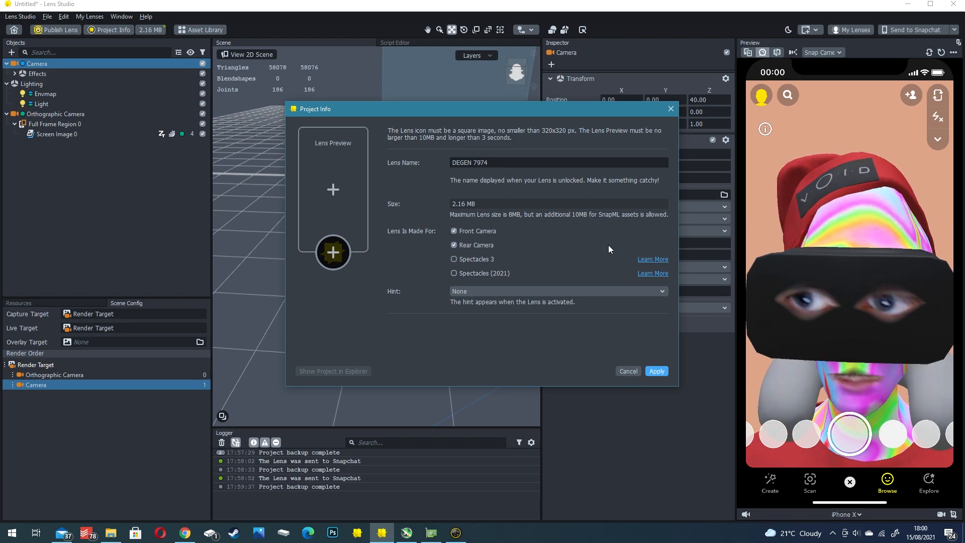
pyautogui.click(661, 373)
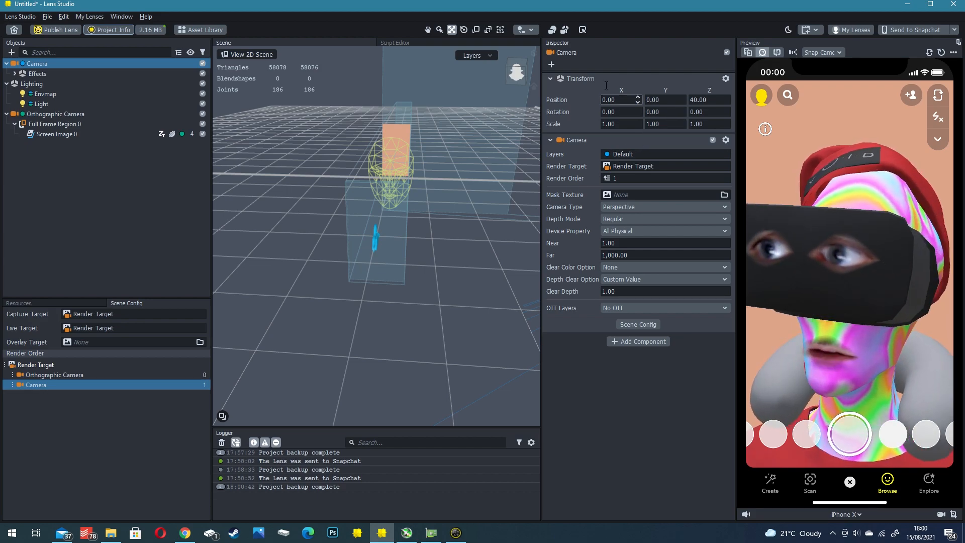
# - Publish the lens to My Lenses and begin submitting it as a new Community Lens
pyautogui.click(47, 31)
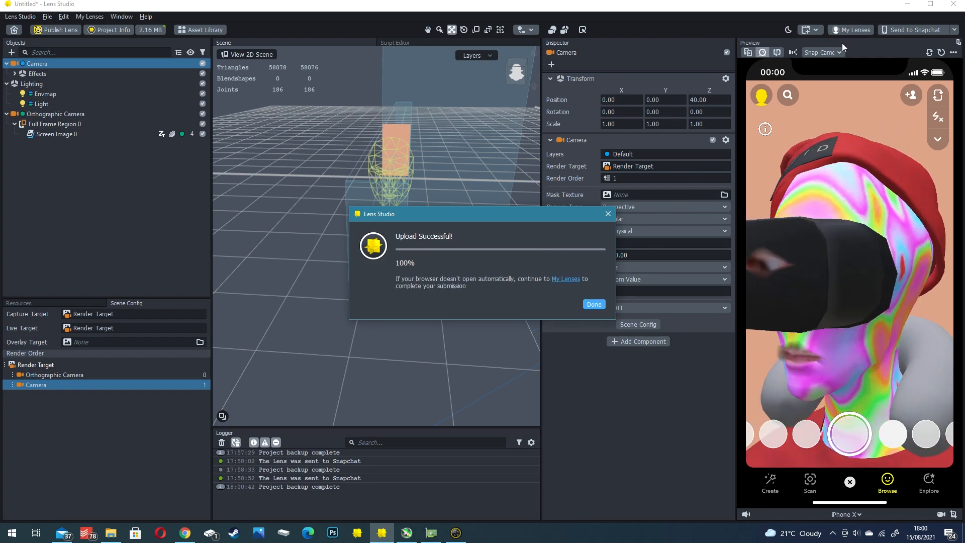
pyautogui.click(594, 303)
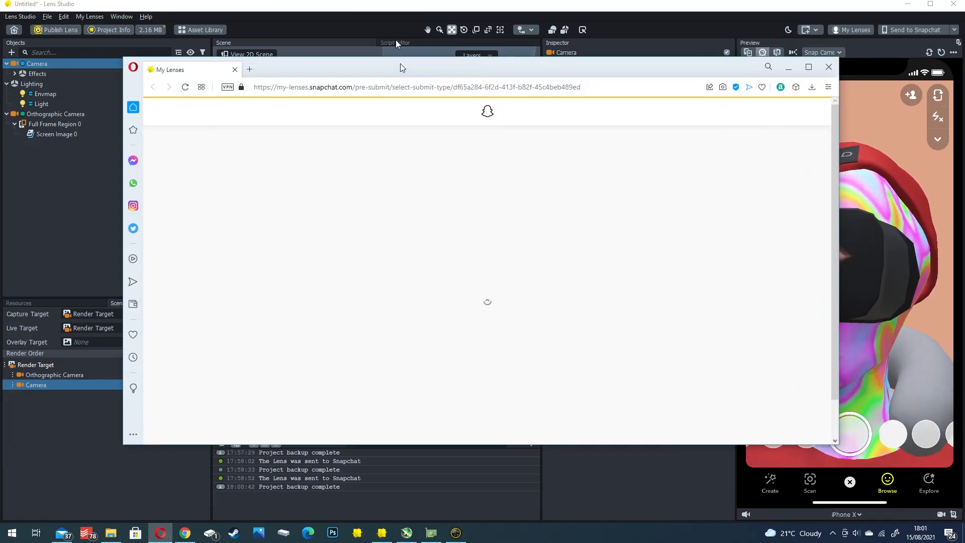
pyautogui.doubleClick(403, 67)
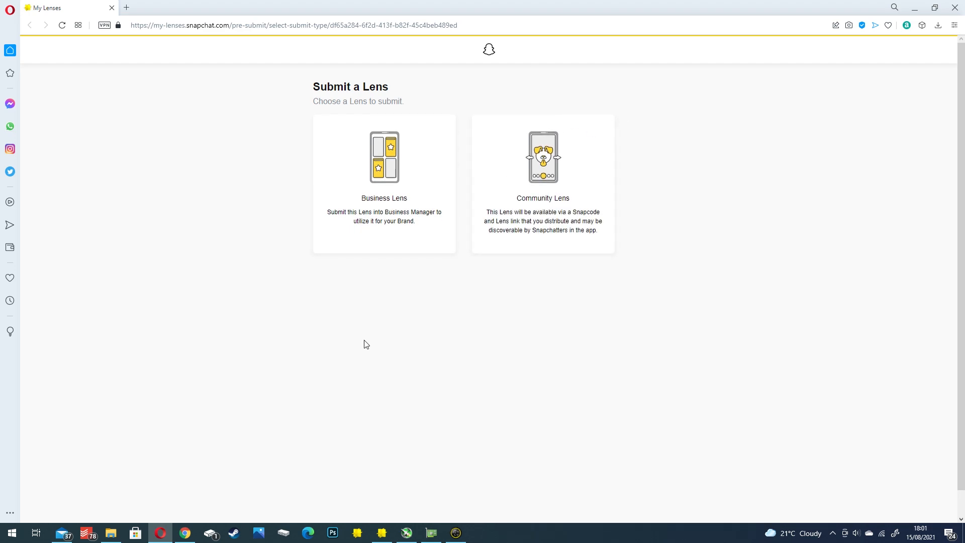
pyautogui.click(588, 171)
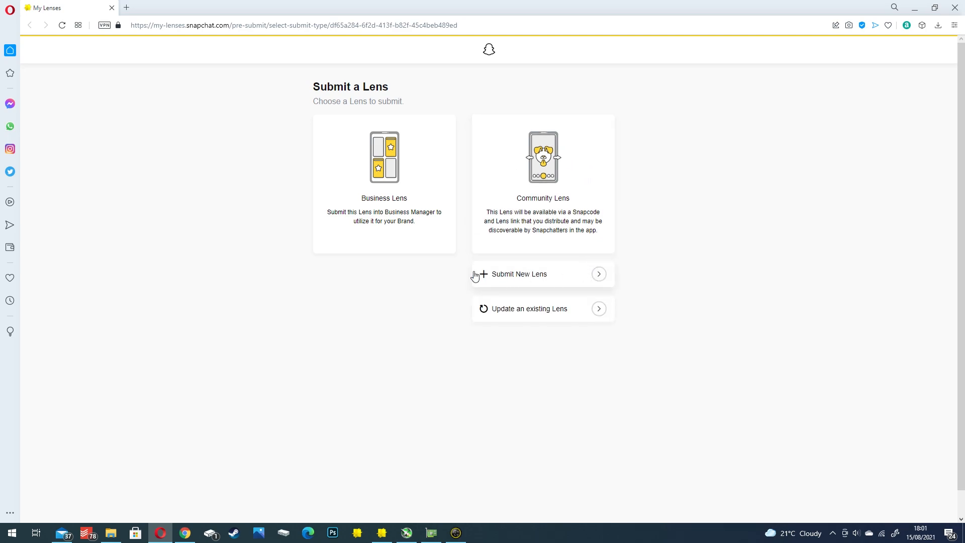
pyautogui.click(517, 274)
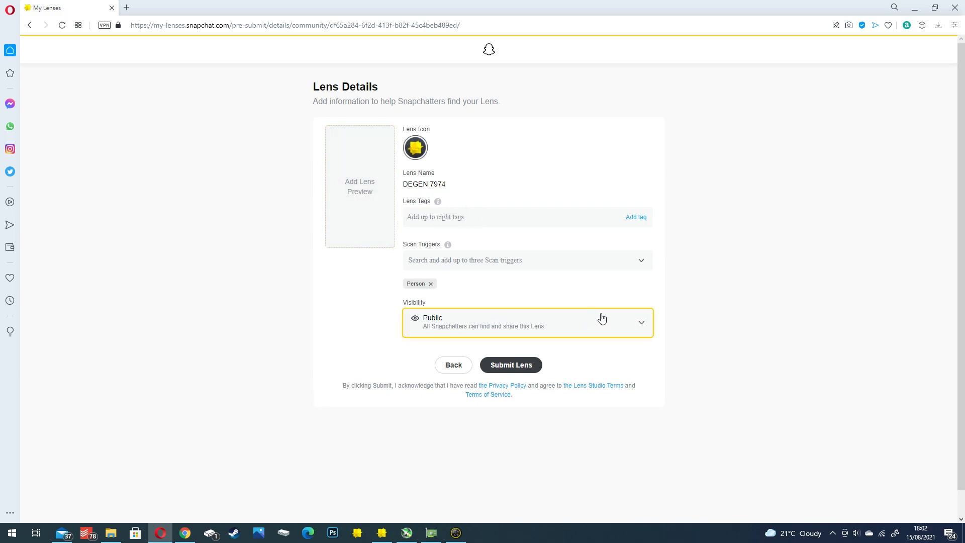
# - Review the visibility options, choose Public and submit the lens
pyautogui.click(635, 322)
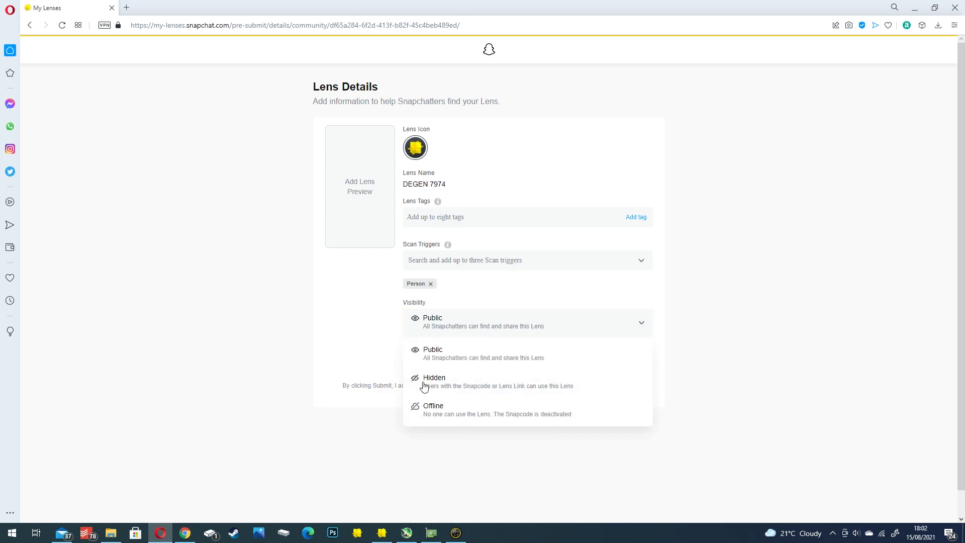
pyautogui.click(497, 326)
pyautogui.click(448, 320)
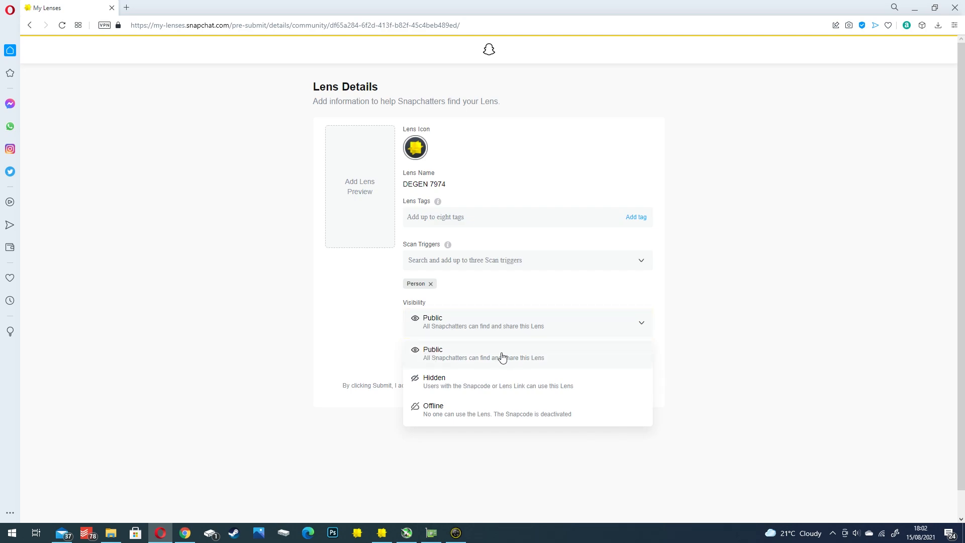
pyautogui.click(783, 303)
pyautogui.click(495, 331)
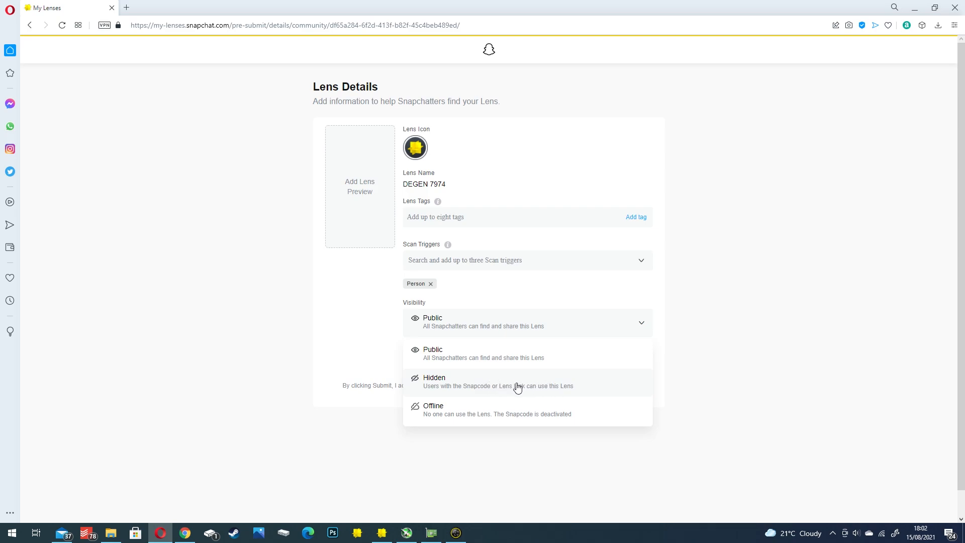
pyautogui.click(446, 356)
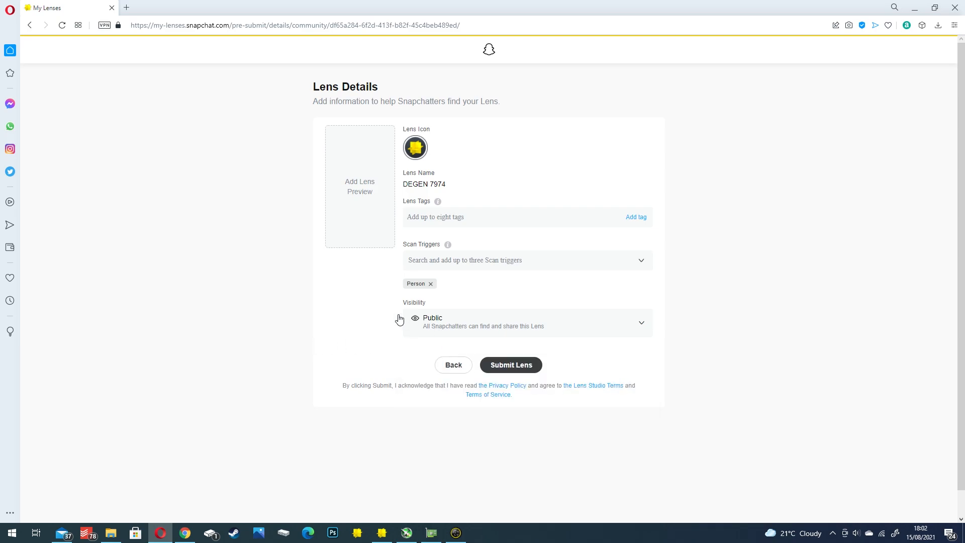
pyautogui.click(508, 373)
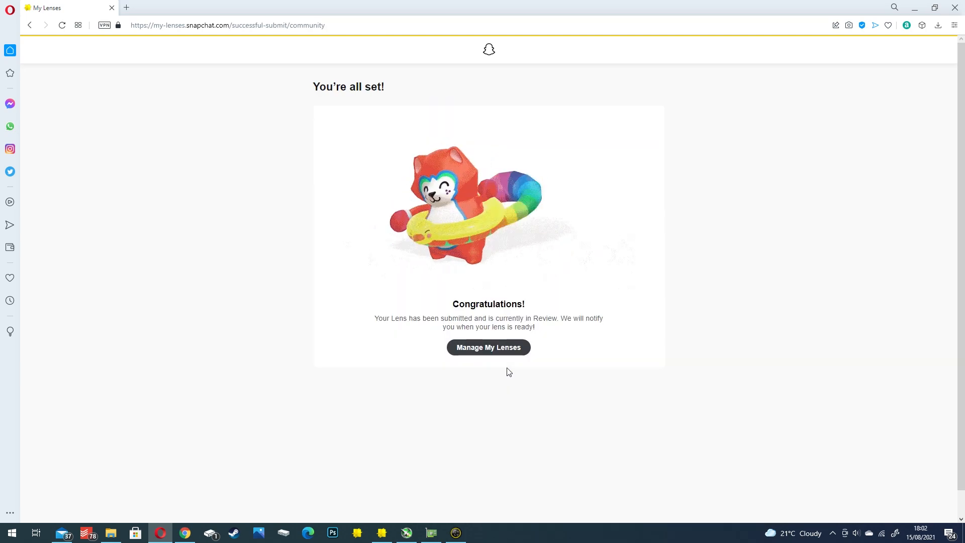
# - Open the DEGEN 7974 lens page in My Lenses, refresh it and copy the lens's share link
pyautogui.click(489, 345)
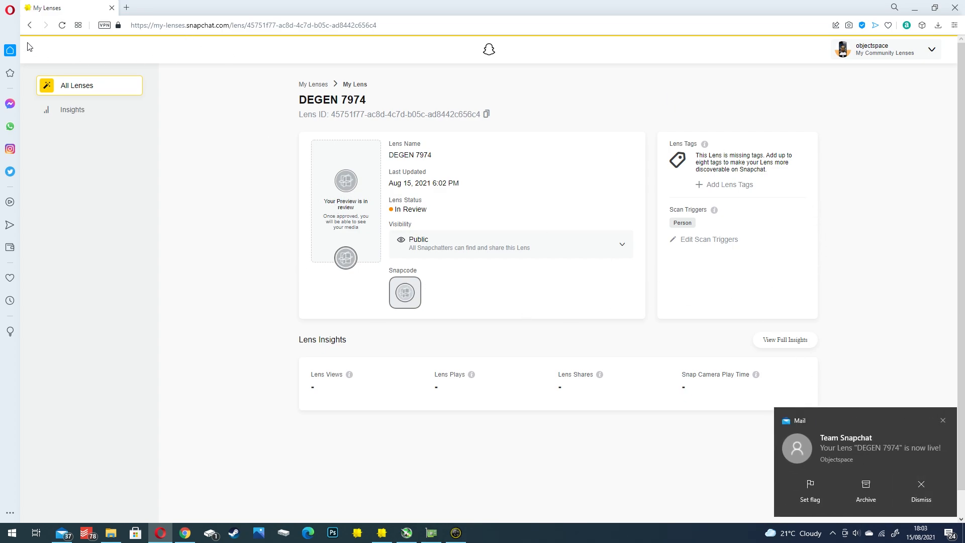
pyautogui.click(61, 25)
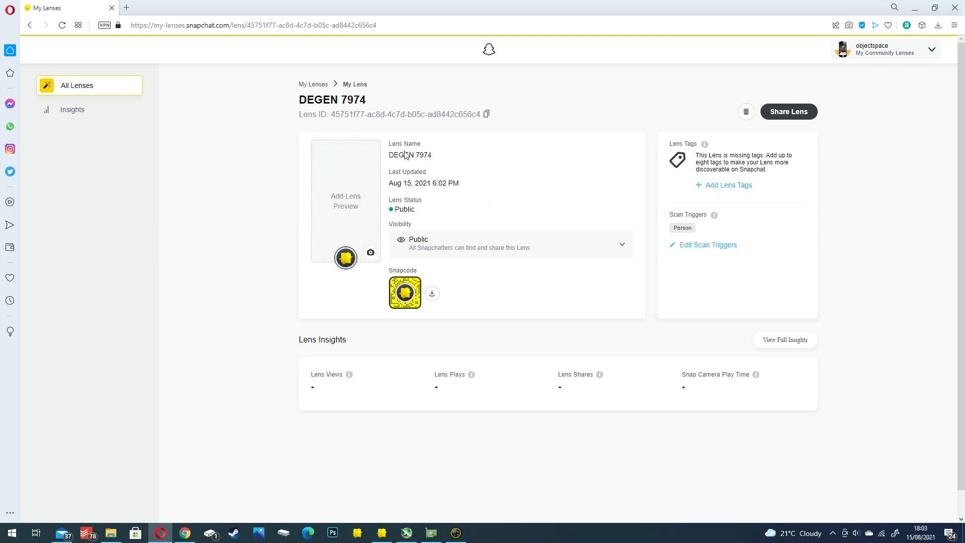
pyautogui.click(789, 121)
pyautogui.click(787, 119)
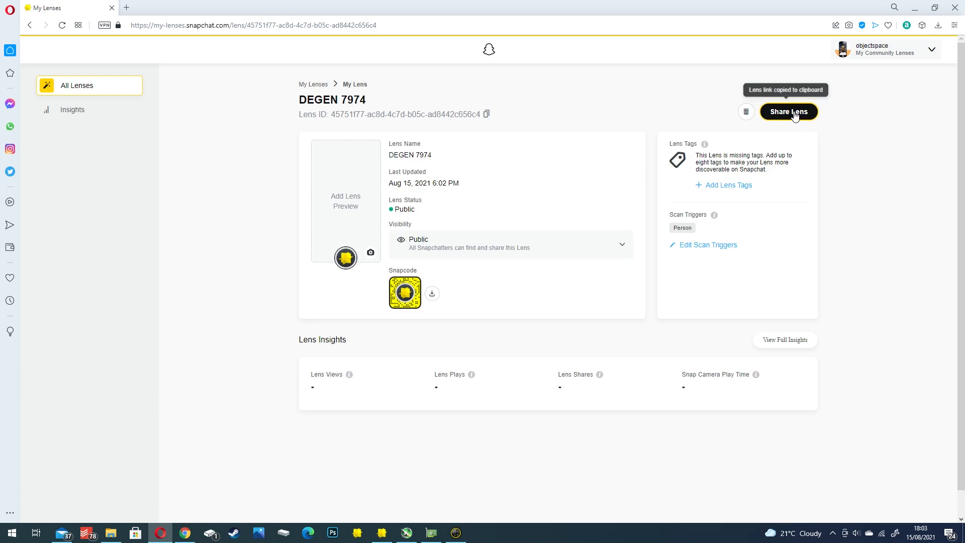
# - Open the copied lens link in a new browser tab, check the Snapcode page and its address, and return to My Lenses
pyautogui.hotkey('ctrl', 't')
pyautogui.hotkey('ctrl', 'v')
pyautogui.press('Return')
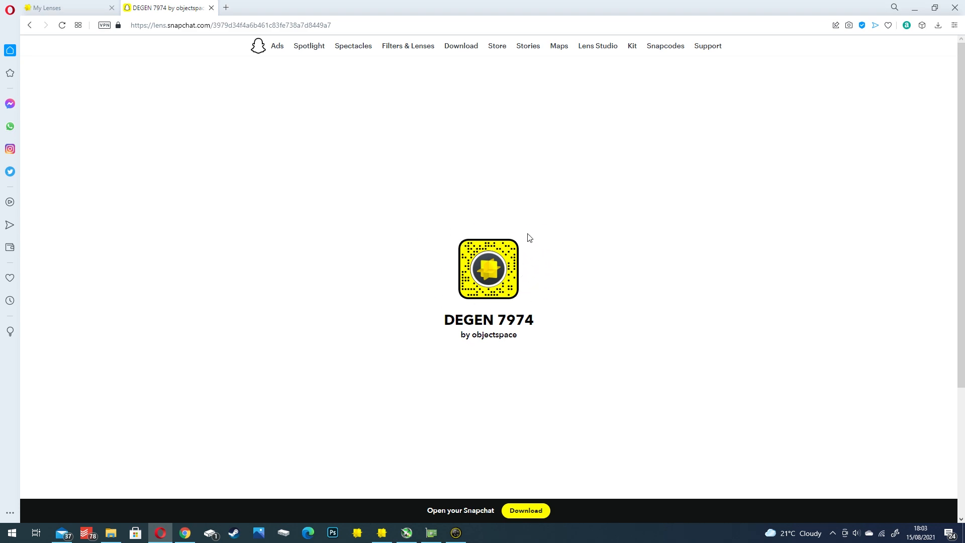
pyautogui.click(363, 24)
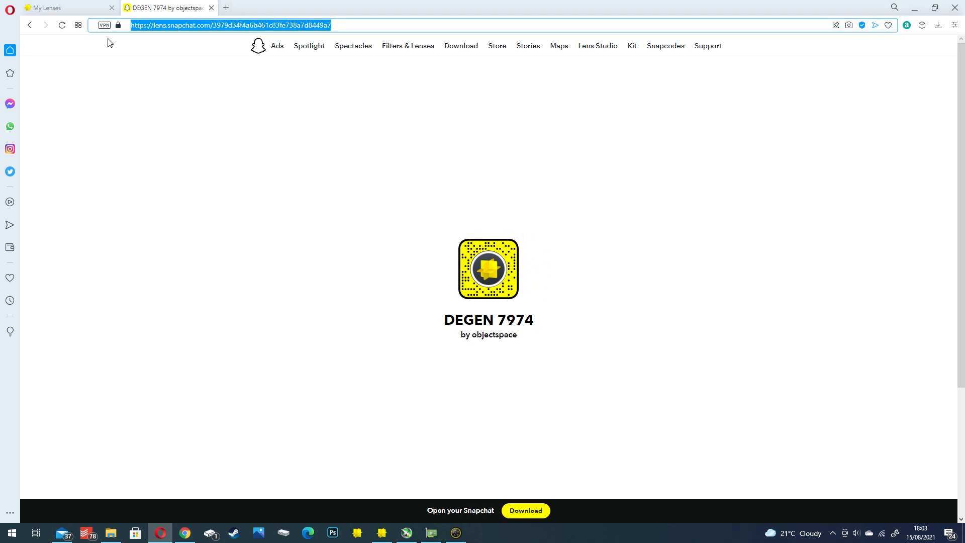
pyautogui.click(147, 25)
pyautogui.moveTo(133, 25); pyautogui.dragTo(387, 32)
pyautogui.click(324, 25)
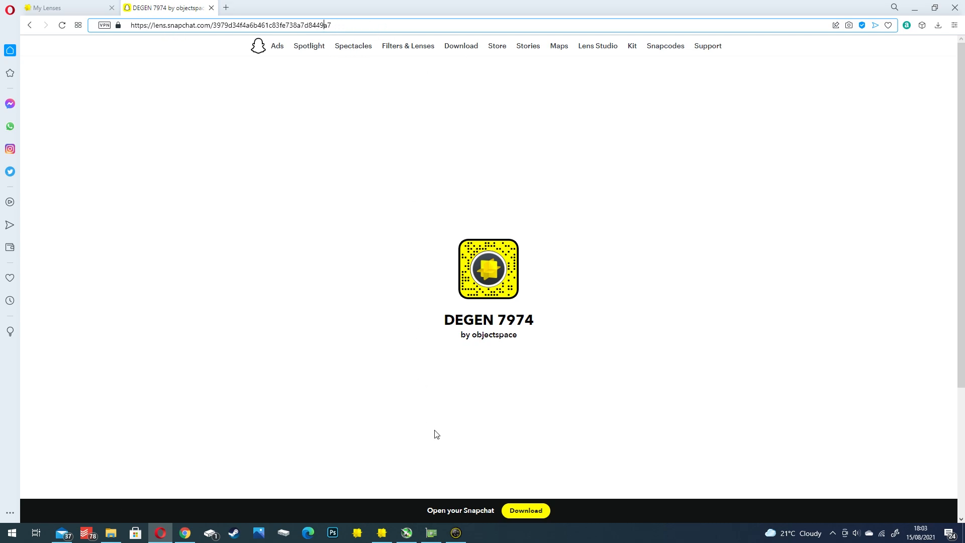
pyautogui.click(55, 7)
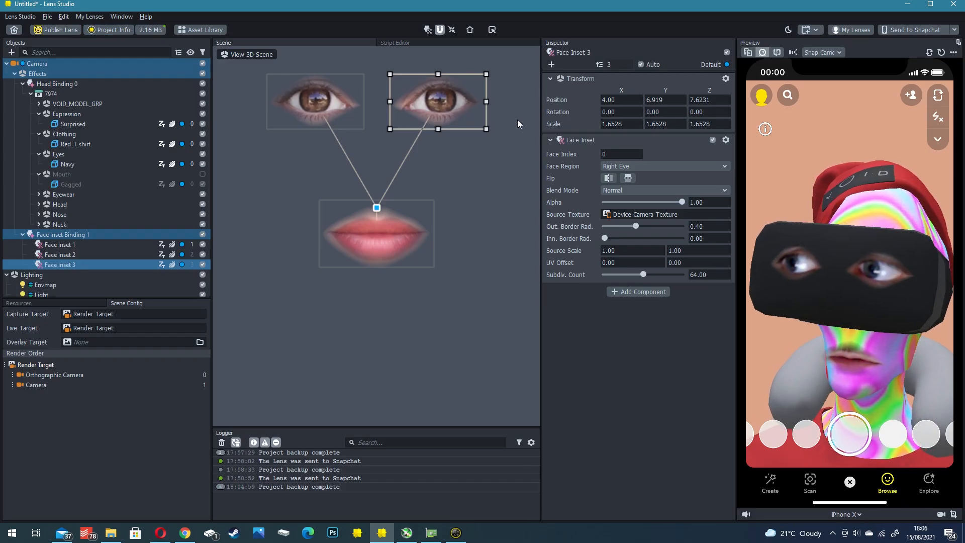
# - Switch back to Lens Studio and set the lens icon to the VR-headset avatar image from the 00_COLLECTIONS folder
pyautogui.click(108, 32)
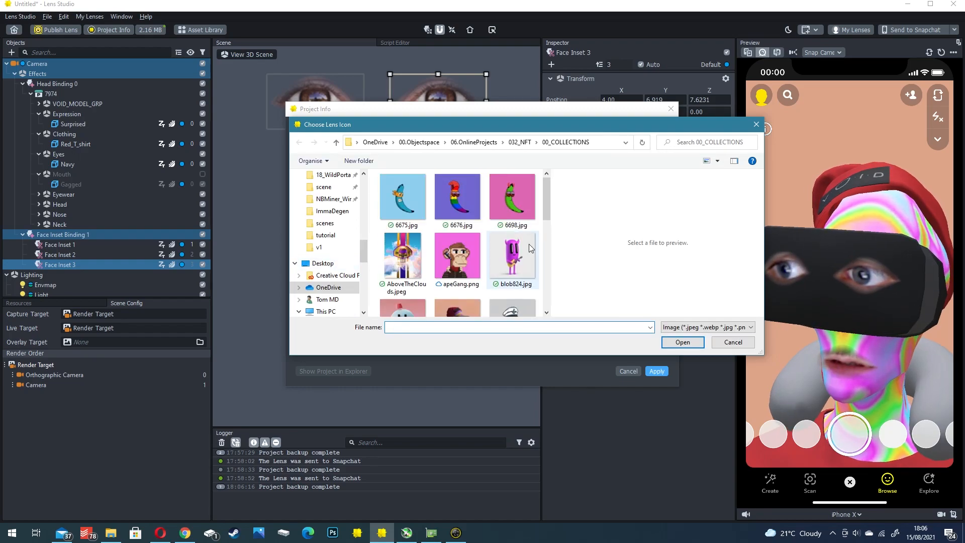
pyautogui.scroll(-1, 530, 244)
pyautogui.doubleClick(447, 266)
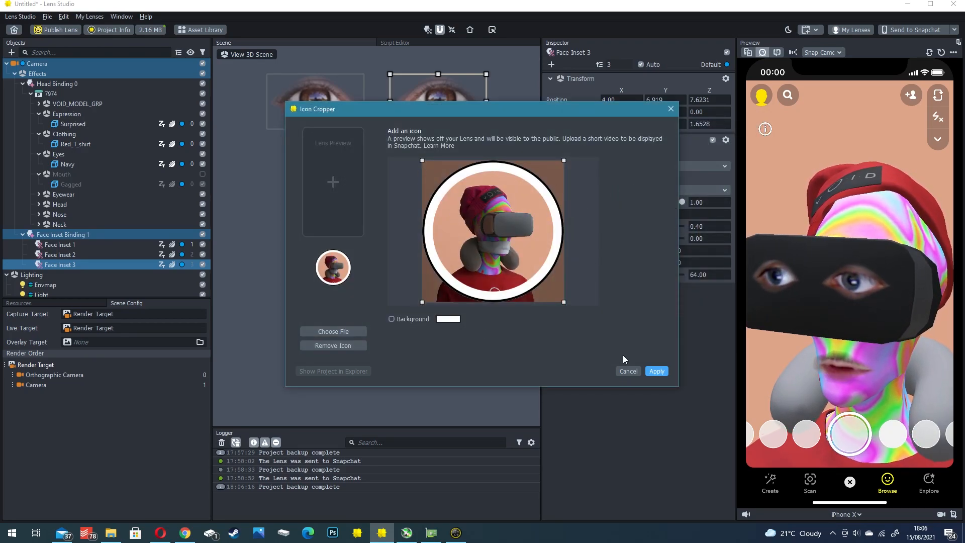
pyautogui.click(657, 372)
# - Apply the auto-generated Open Mouth clip as the lens preview and disable Rear Camera in the project info
pyautogui.click(335, 190)
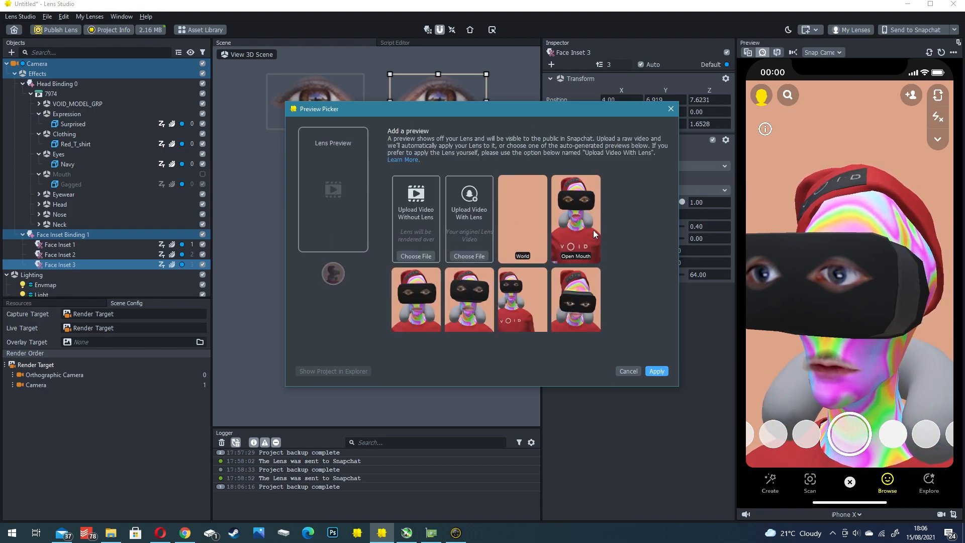
pyautogui.click(577, 237)
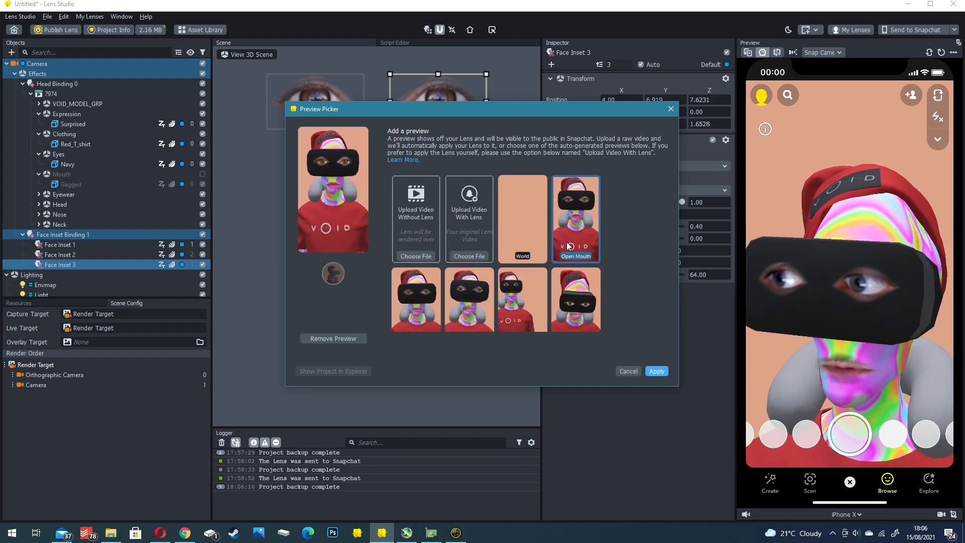
pyautogui.click(660, 374)
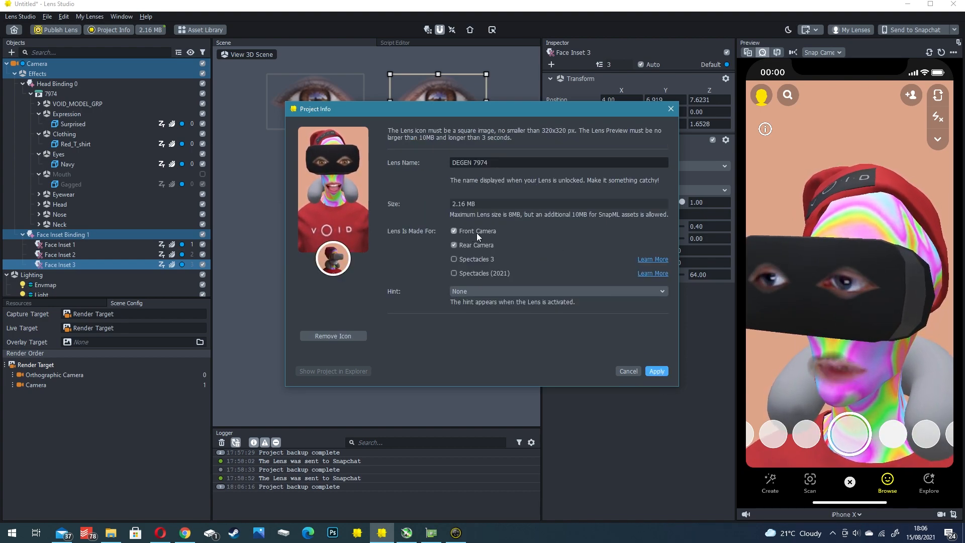
pyautogui.click(463, 245)
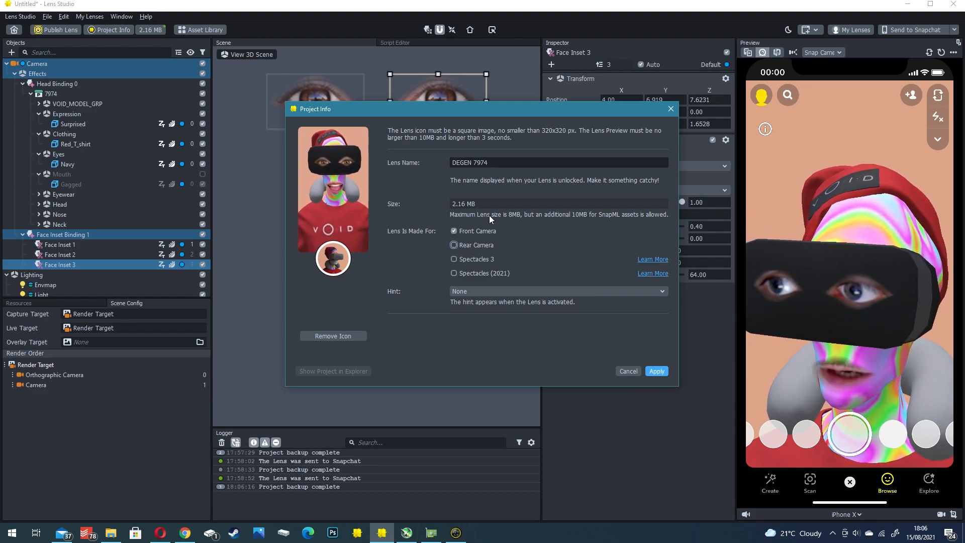
pyautogui.click(660, 373)
# - Publish the lens as an update to the existing community lens DEGEN 7974 and submit it with Public visibility
pyautogui.click(57, 30)
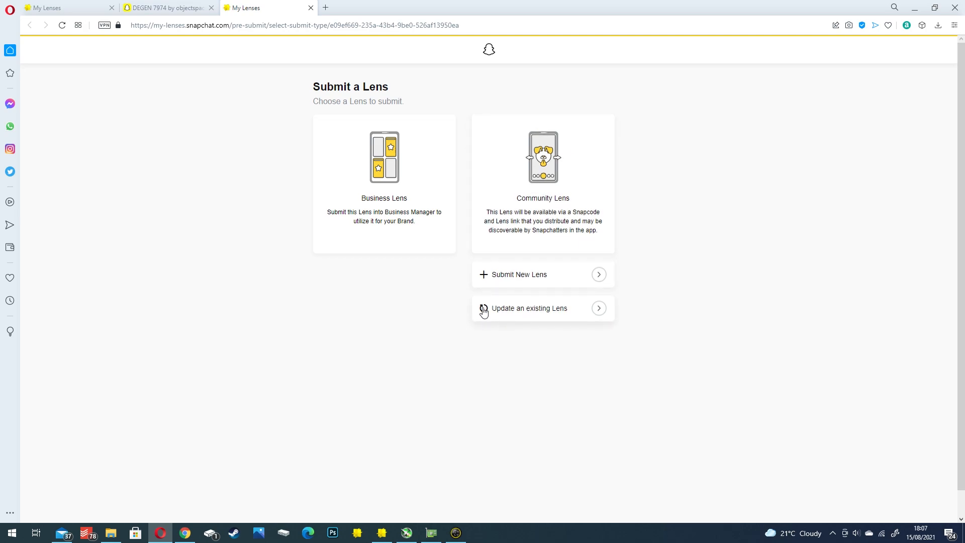
pyautogui.click(549, 310)
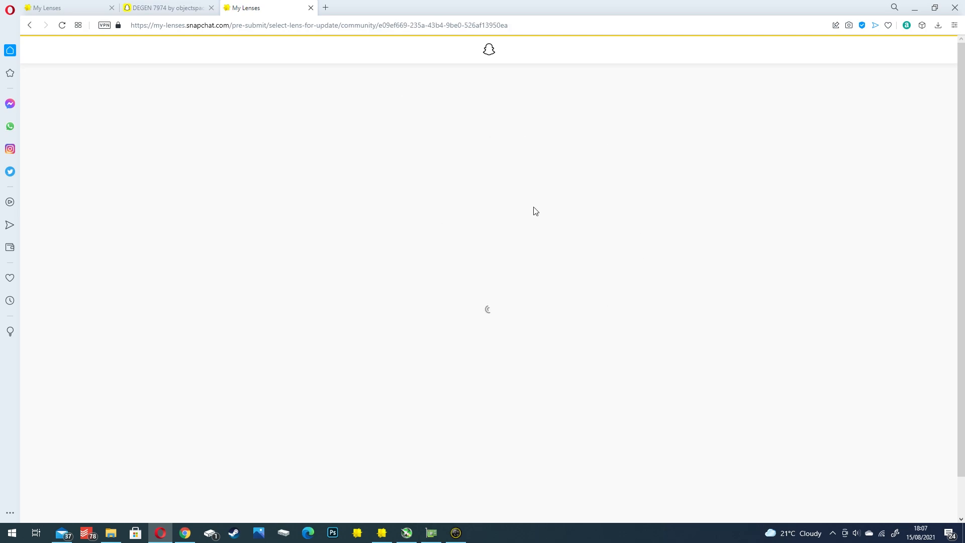
pyautogui.click(390, 153)
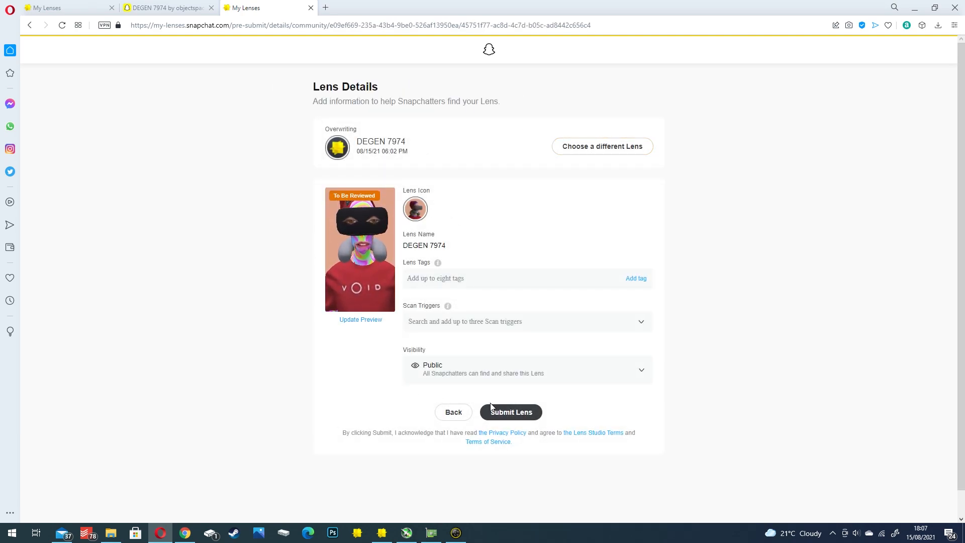
pyautogui.click(501, 413)
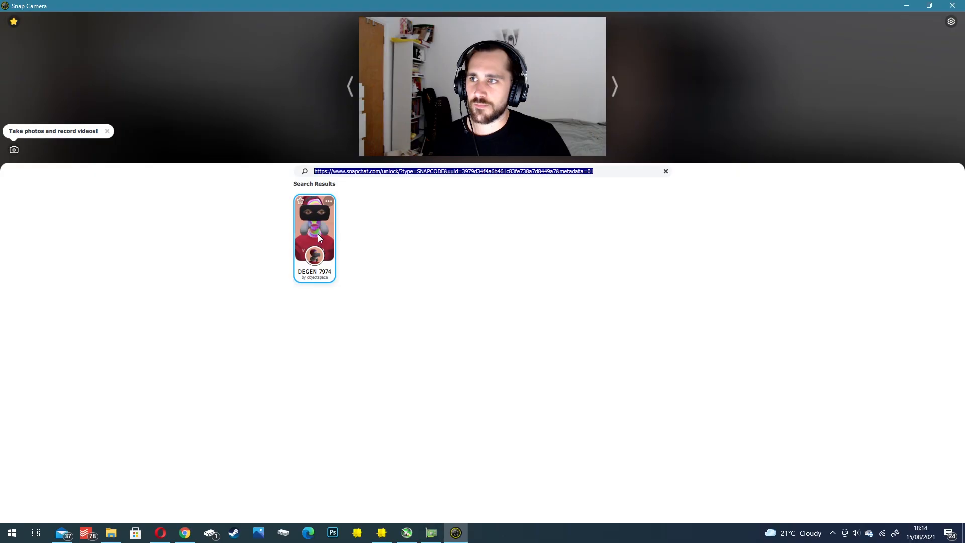
# - Switch to Snap Camera and apply the DEGEN 7974 lens from the search results
pyautogui.click(318, 234)
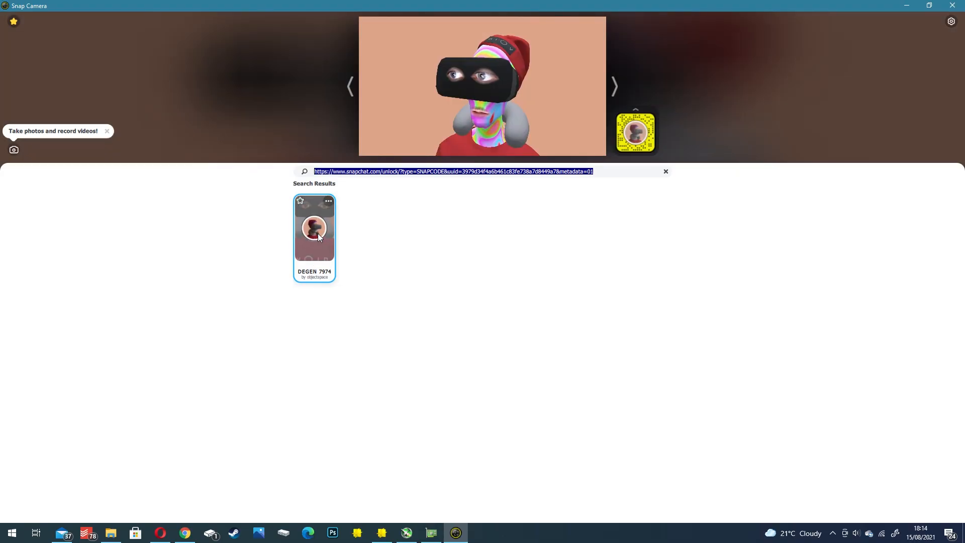